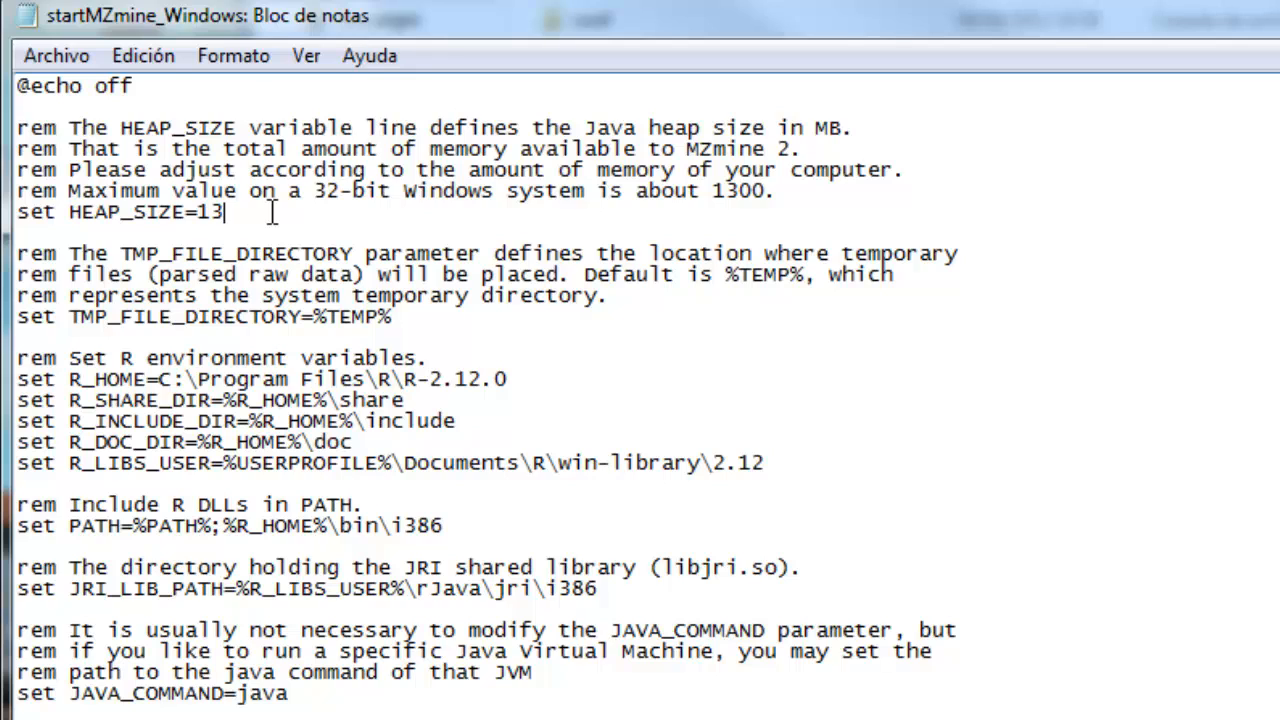
# Step: Set HEAP_SIZE to 1300 in the startMZmine_Windows script, save the file and close the editor
pyautogui.write('00')
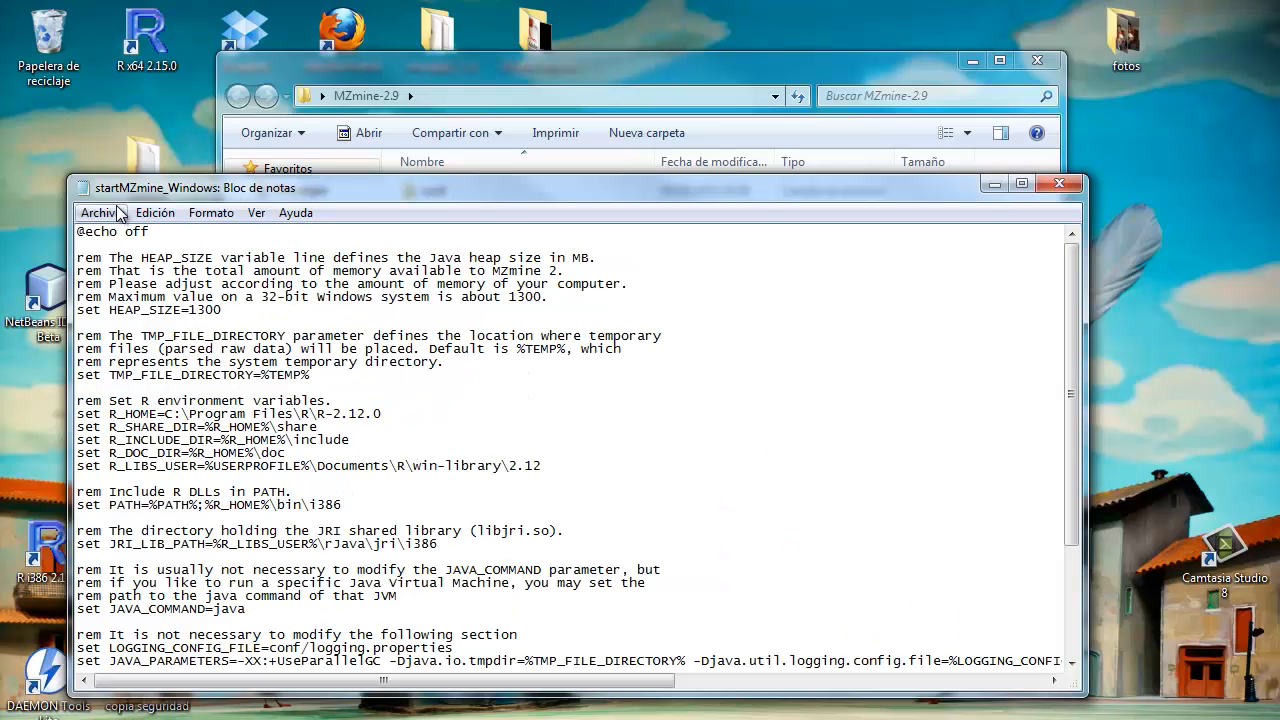
pyautogui.click(57, 37)
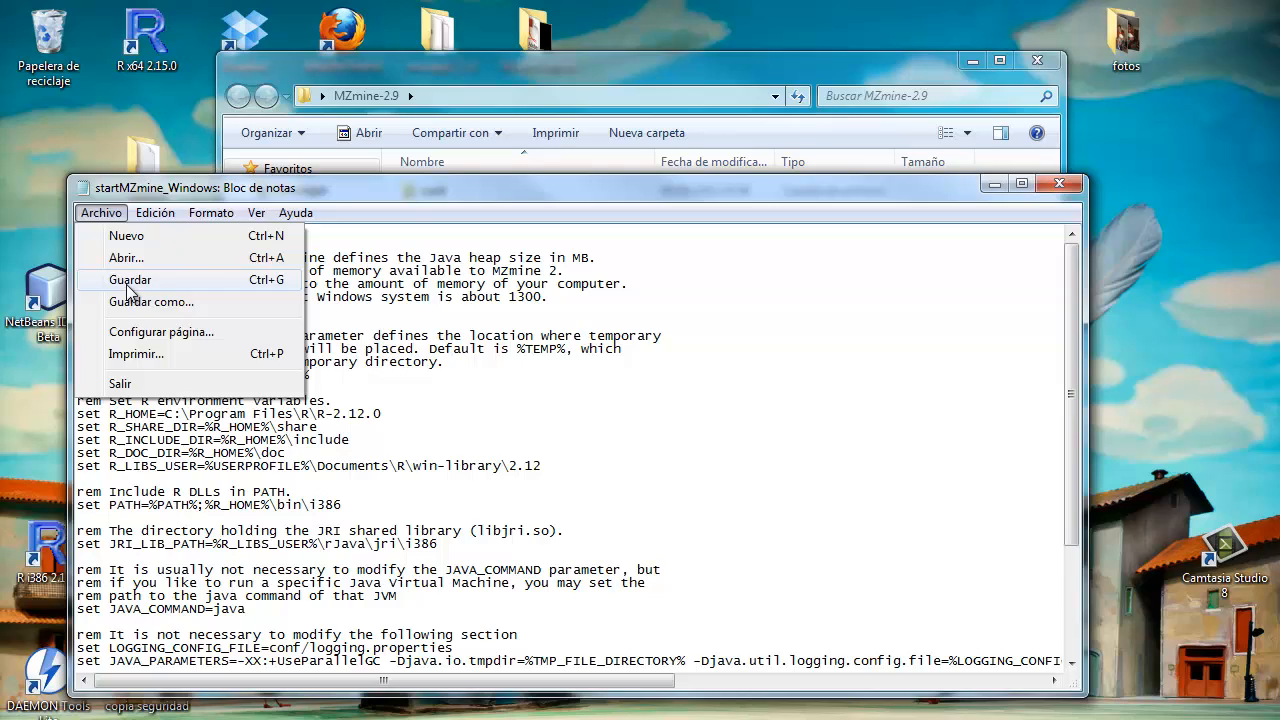
pyautogui.click(130, 282)
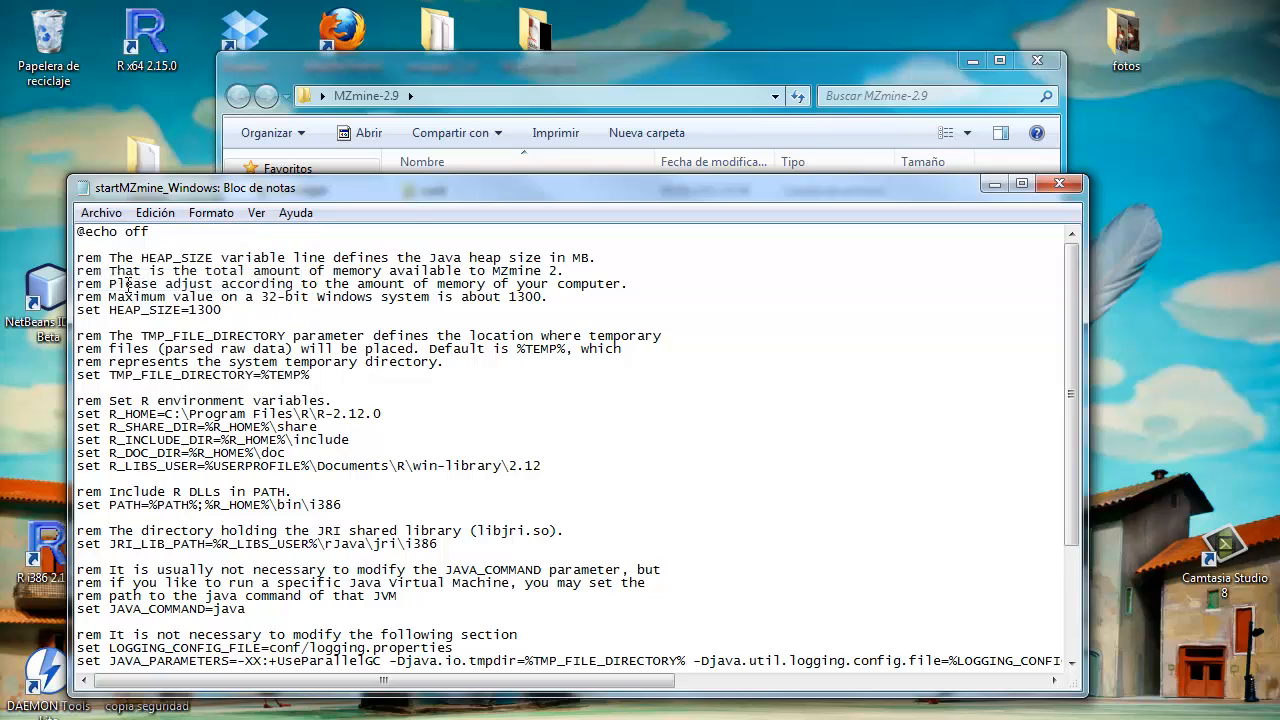
pyautogui.click(1057, 185)
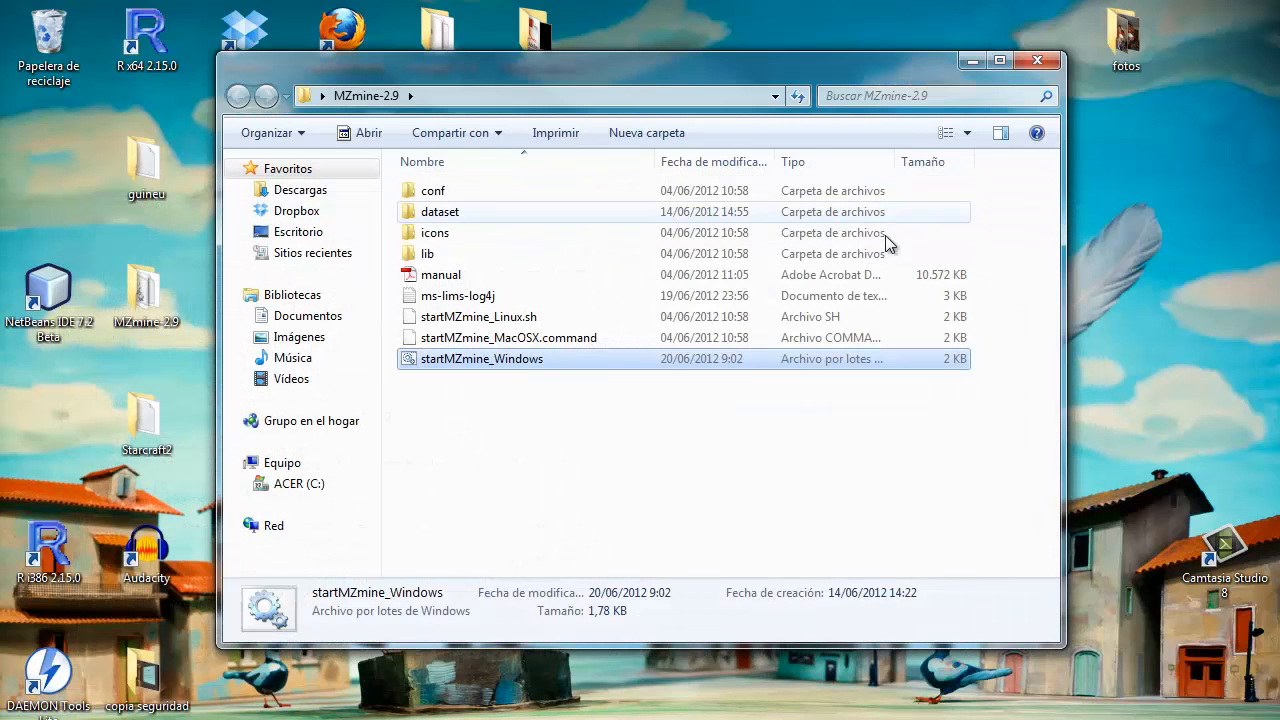
# Step: Launch MZmine and import the raw data files Data 1.CDF through Data 4.CDF from the dataset folder
pyautogui.doubleClick(522, 362)
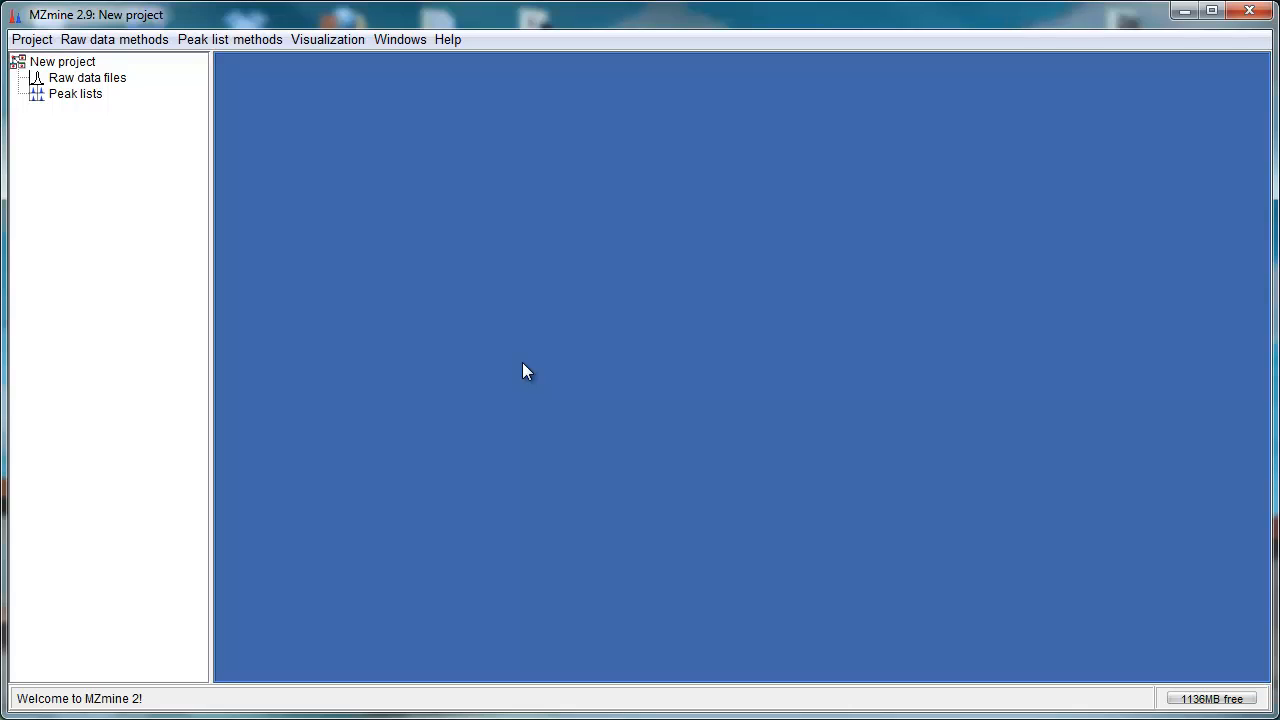
pyautogui.click(100, 40)
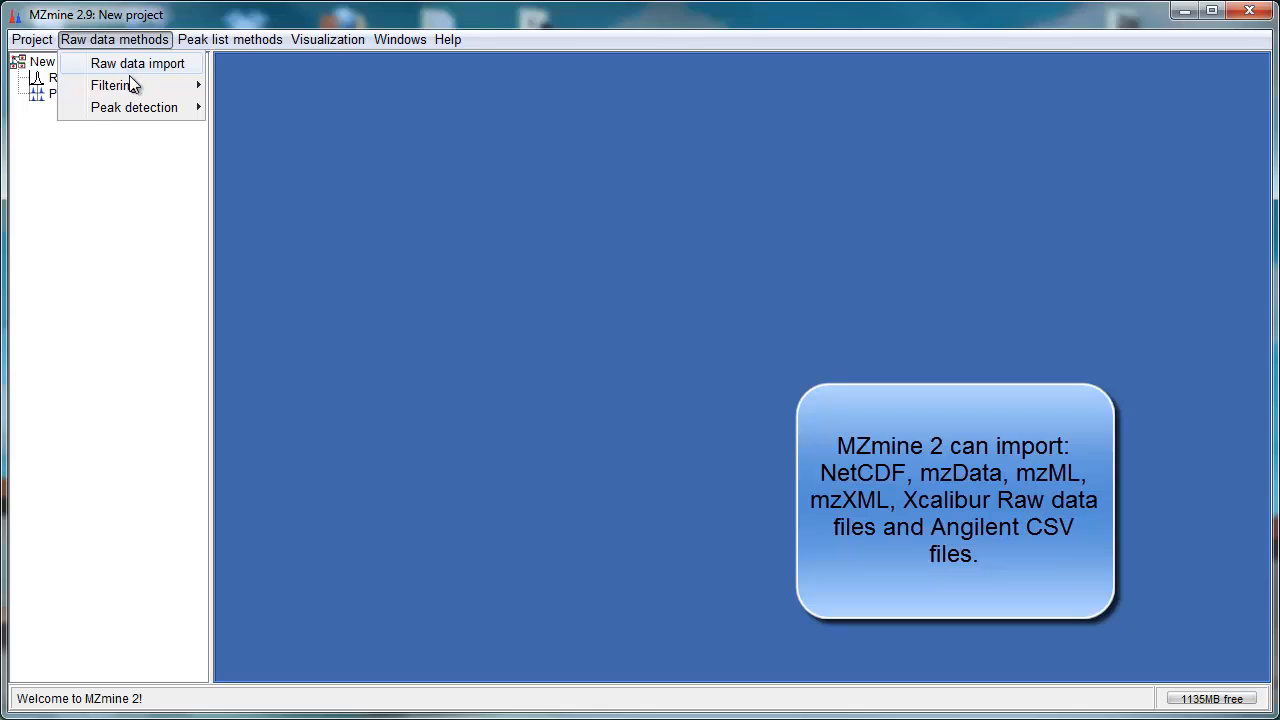
pyautogui.click(128, 70)
pyautogui.click(418, 225)
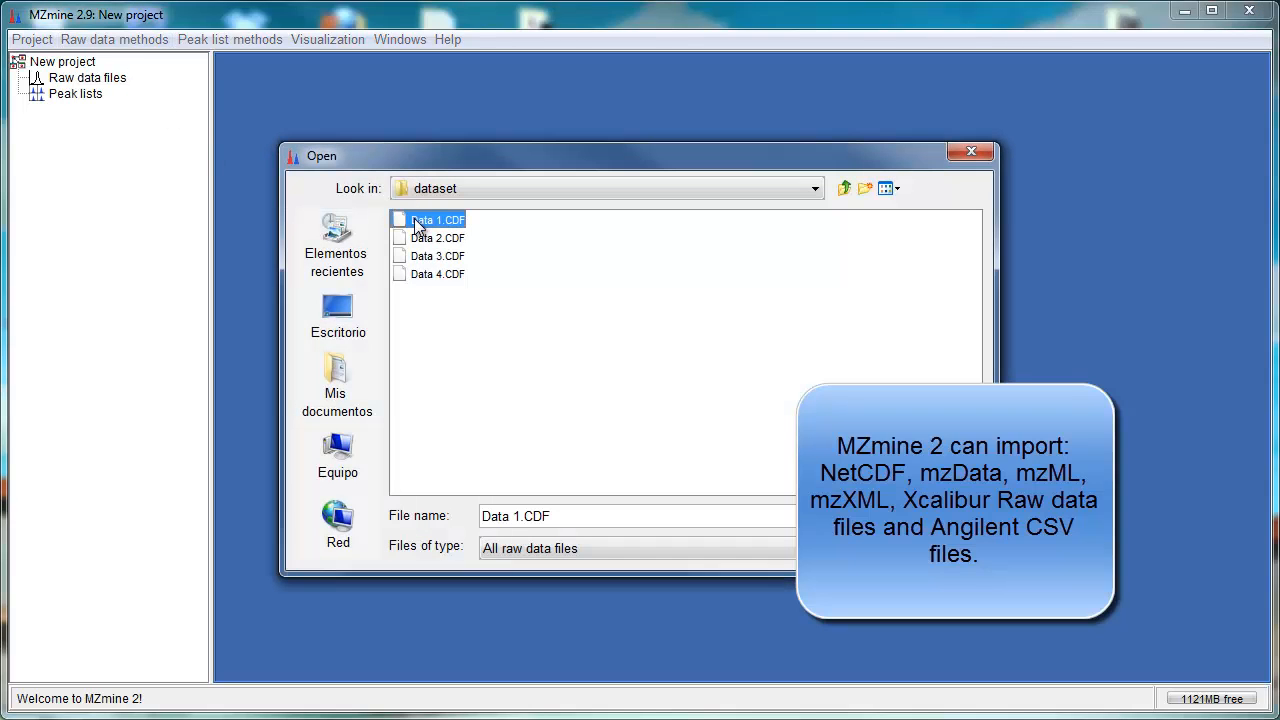
pyautogui.keyDown('shift'); pyautogui.click(420, 275); pyautogui.keyUp('shift')
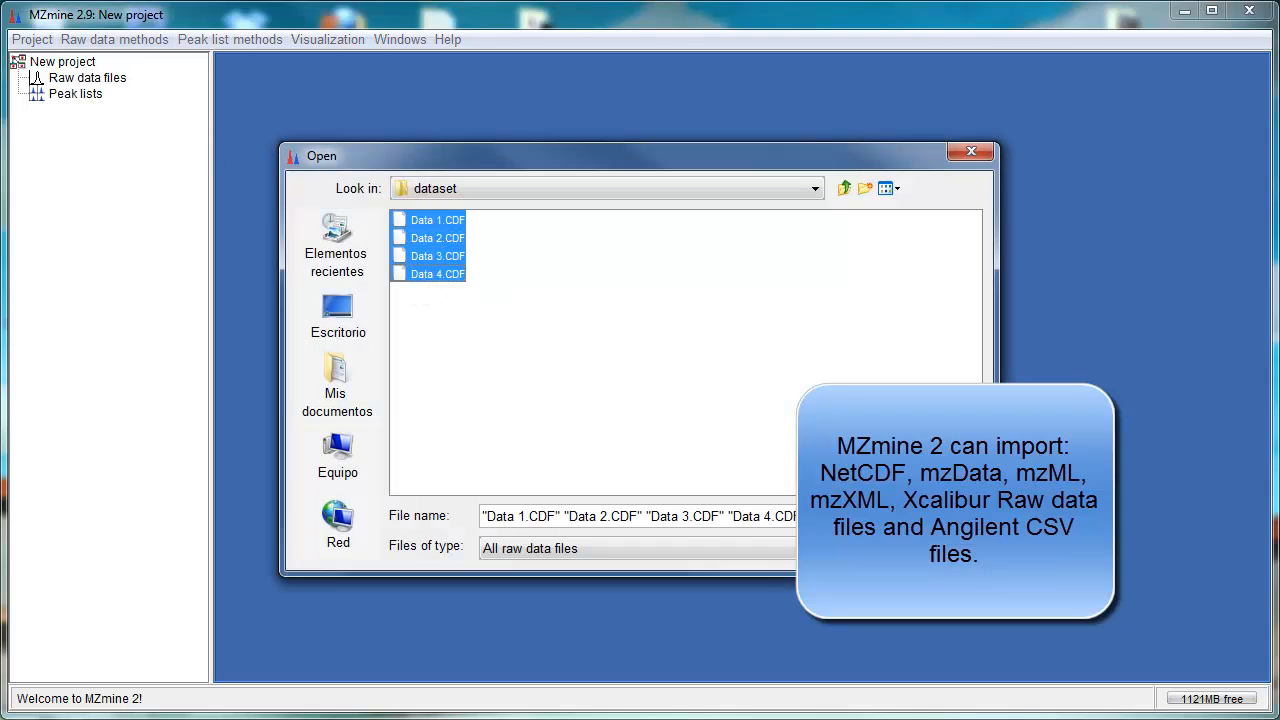
pyautogui.press('Return')
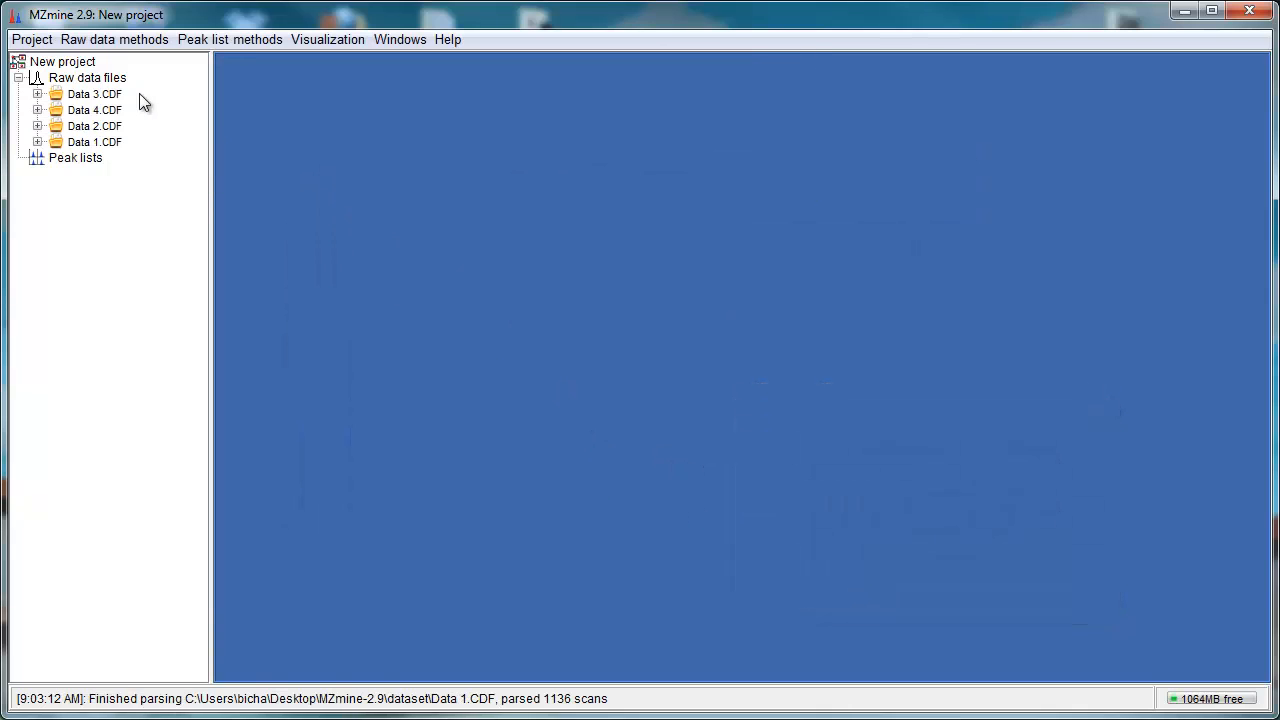
# Step: Show the base peak chromatogram of all four raw data files and zoom into the 1.8–3.9 min retention range
pyautogui.click(84, 92)
pyautogui.keyDown('shift'); pyautogui.click(93, 143); pyautogui.keyUp('shift')
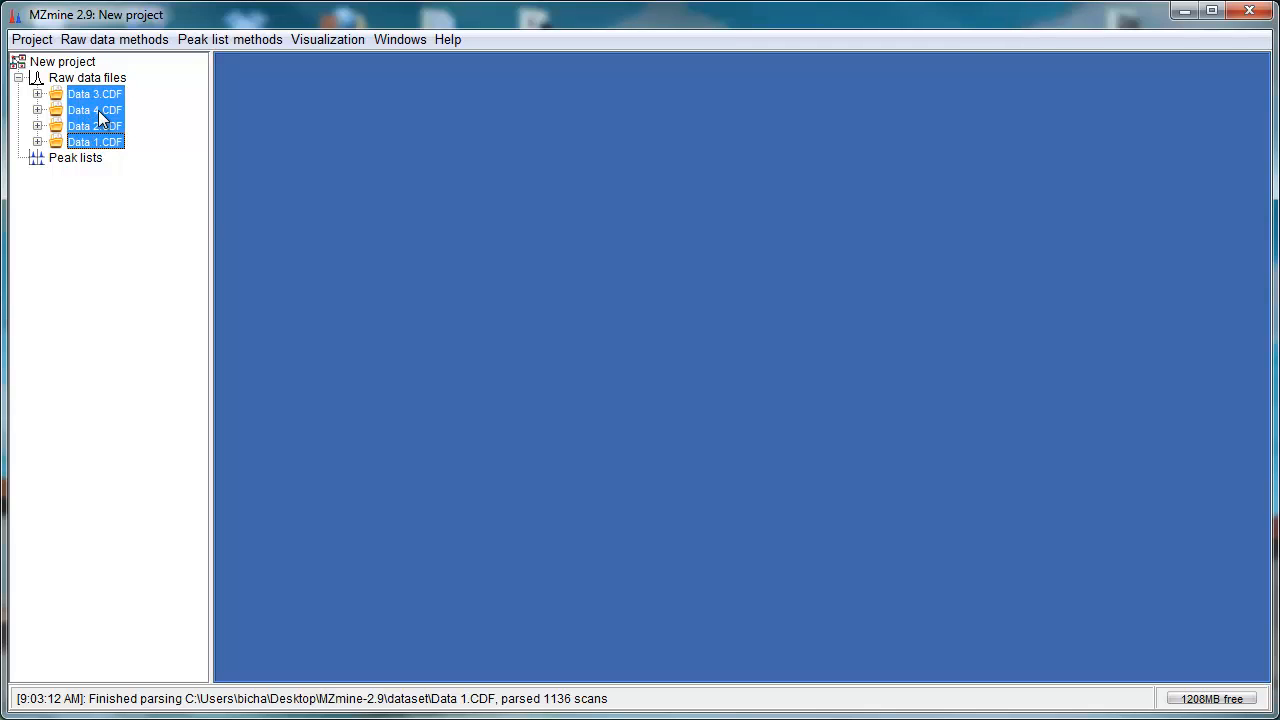
pyautogui.rightClick(98, 113)
pyautogui.click(160, 126)
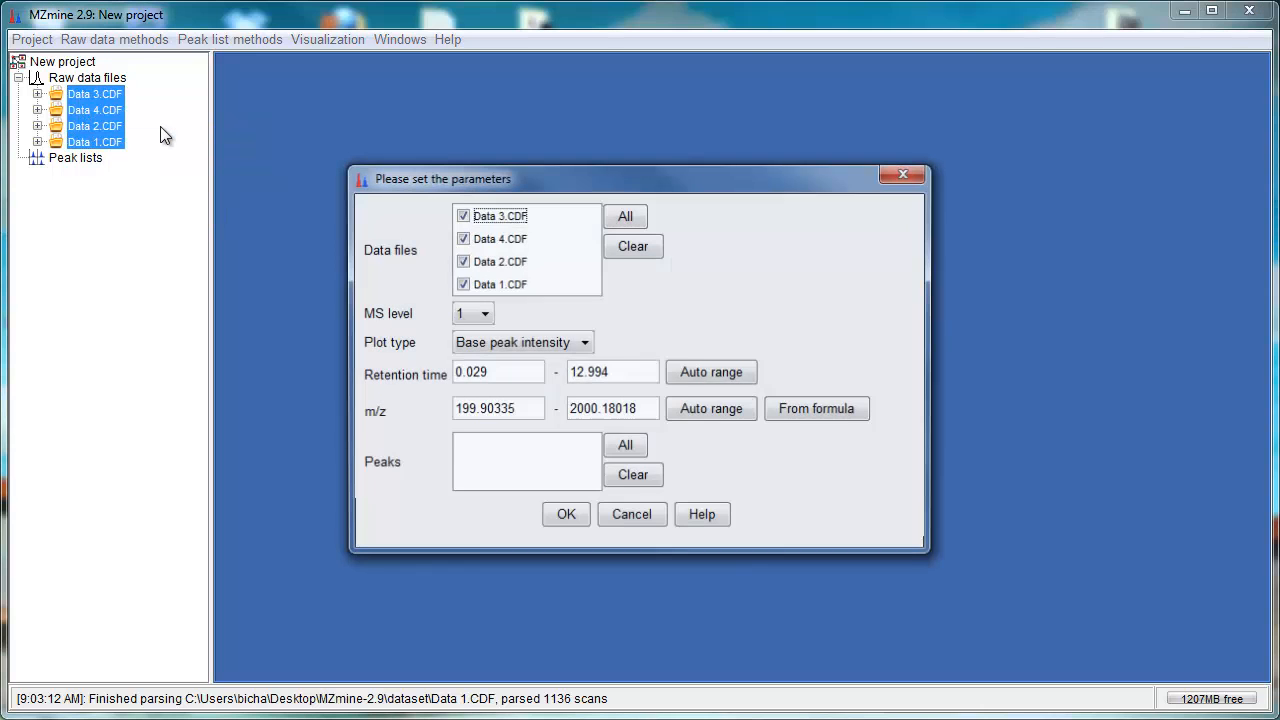
pyautogui.click(567, 520)
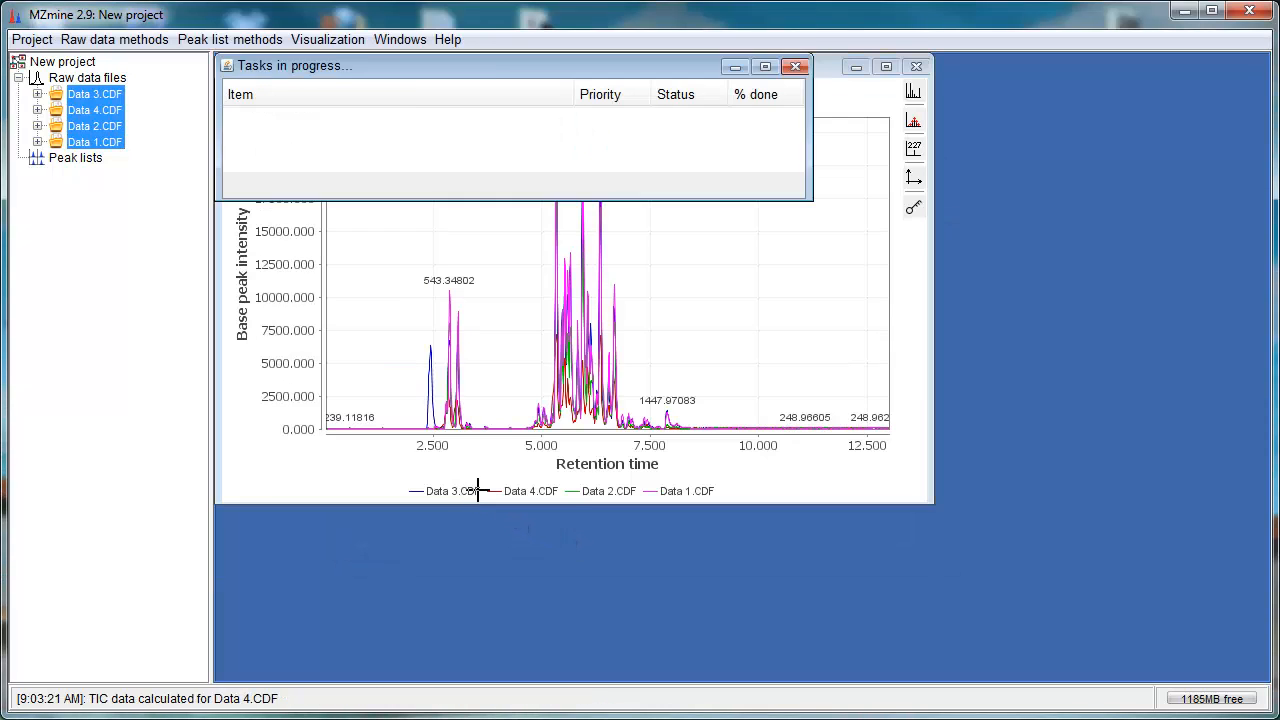
pyautogui.click(887, 68)
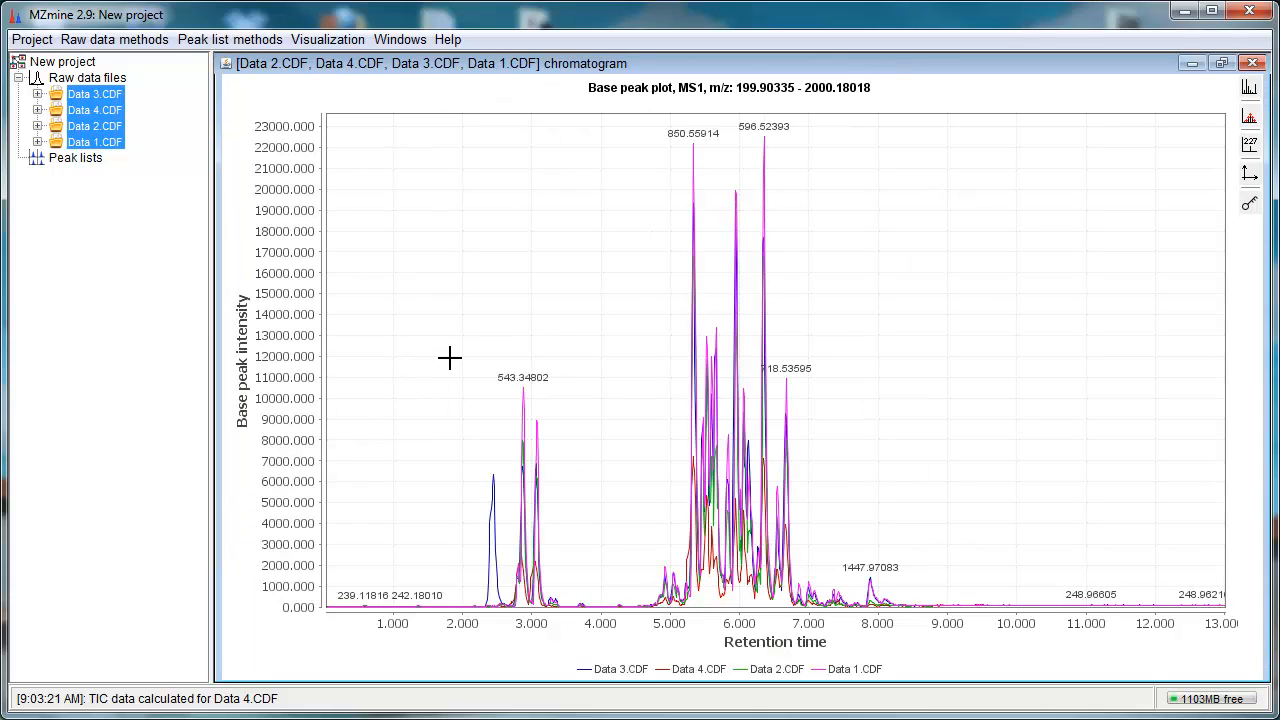
pyautogui.moveTo(442, 351); pyautogui.dragTo(596, 632)
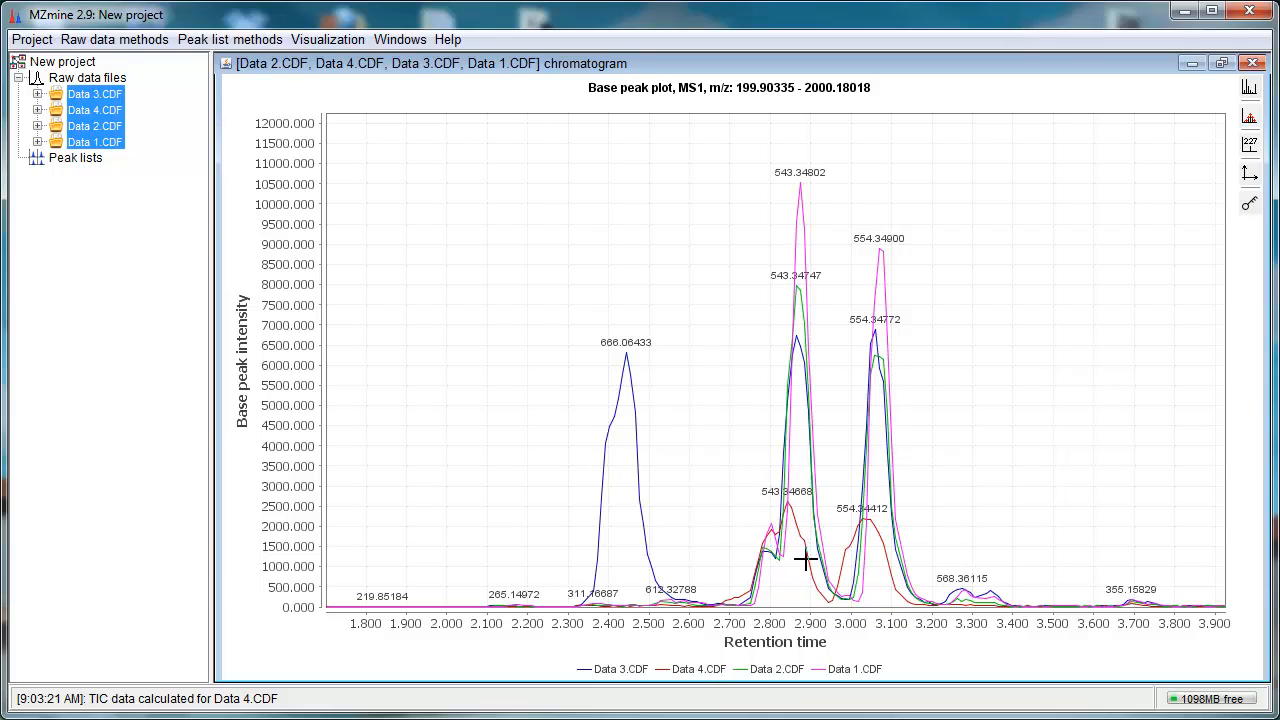
# Step: Open the Data 3.CDF mass spectrum at the 2.45 min peak, zoom around m/z 660–695, then close it
pyautogui.doubleClick(627, 366)
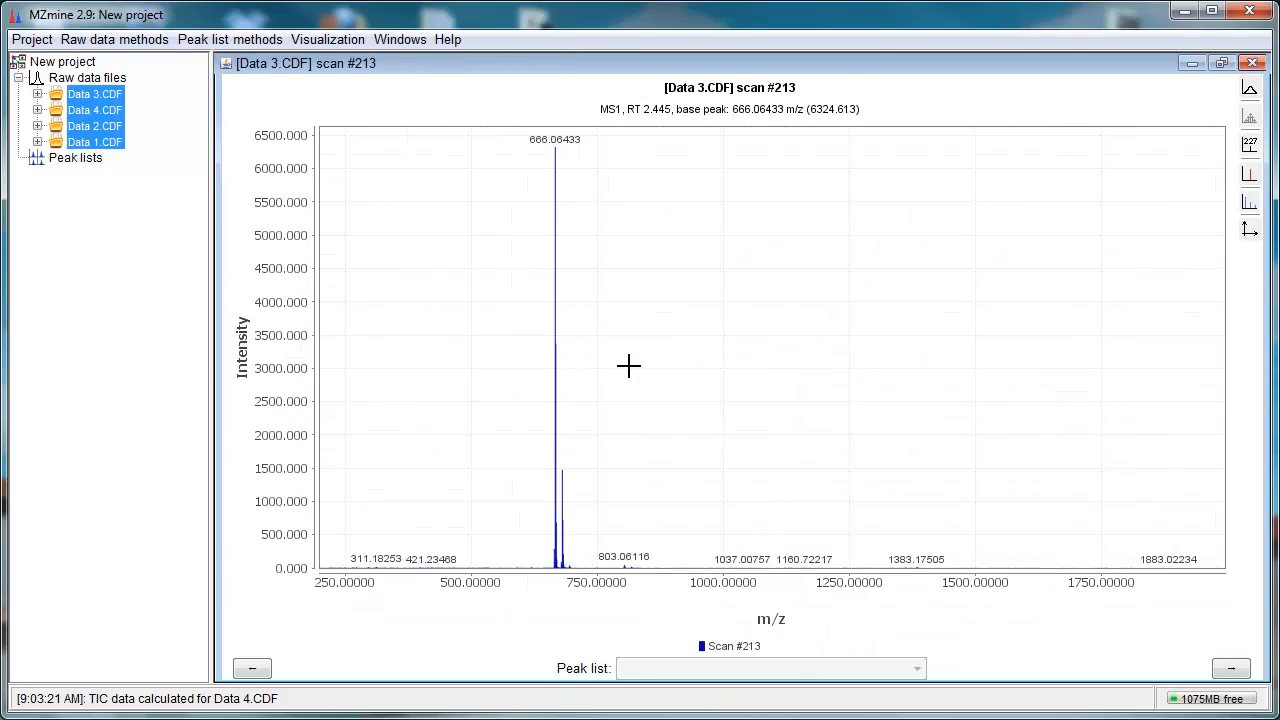
pyautogui.moveTo(515, 134); pyautogui.dragTo(630, 186)
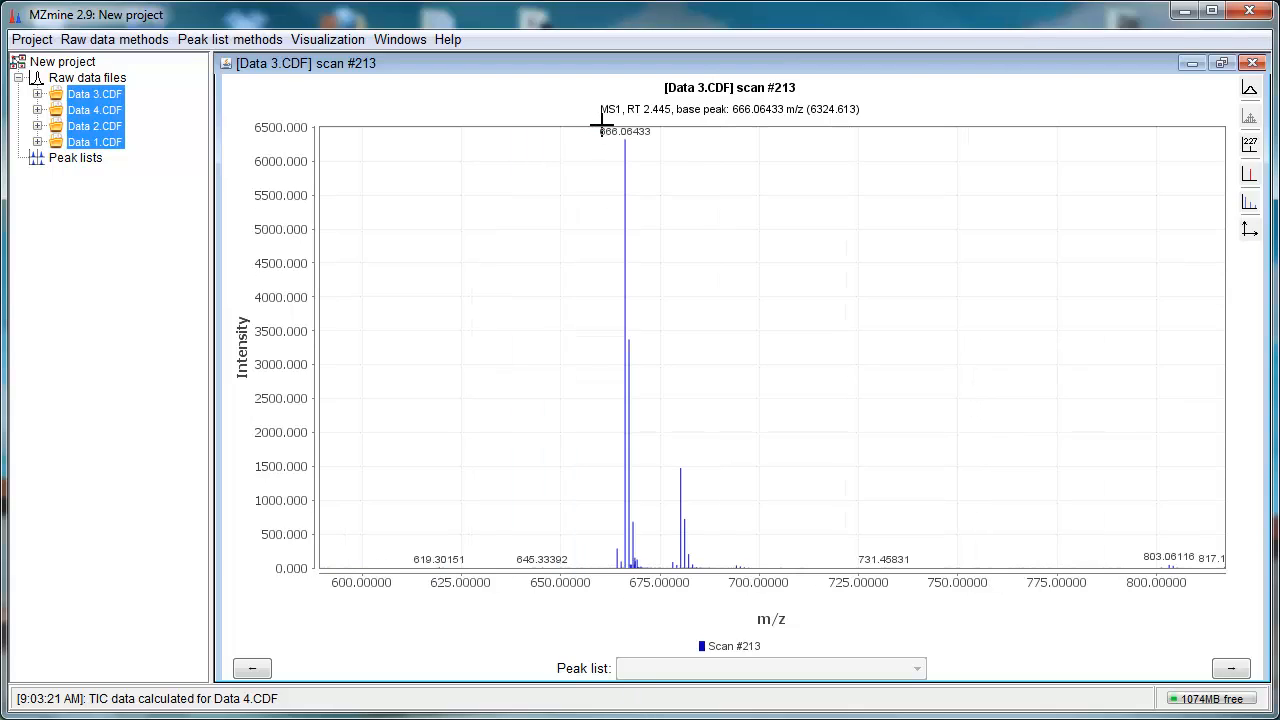
pyautogui.moveTo(600, 123); pyautogui.dragTo(743, 630)
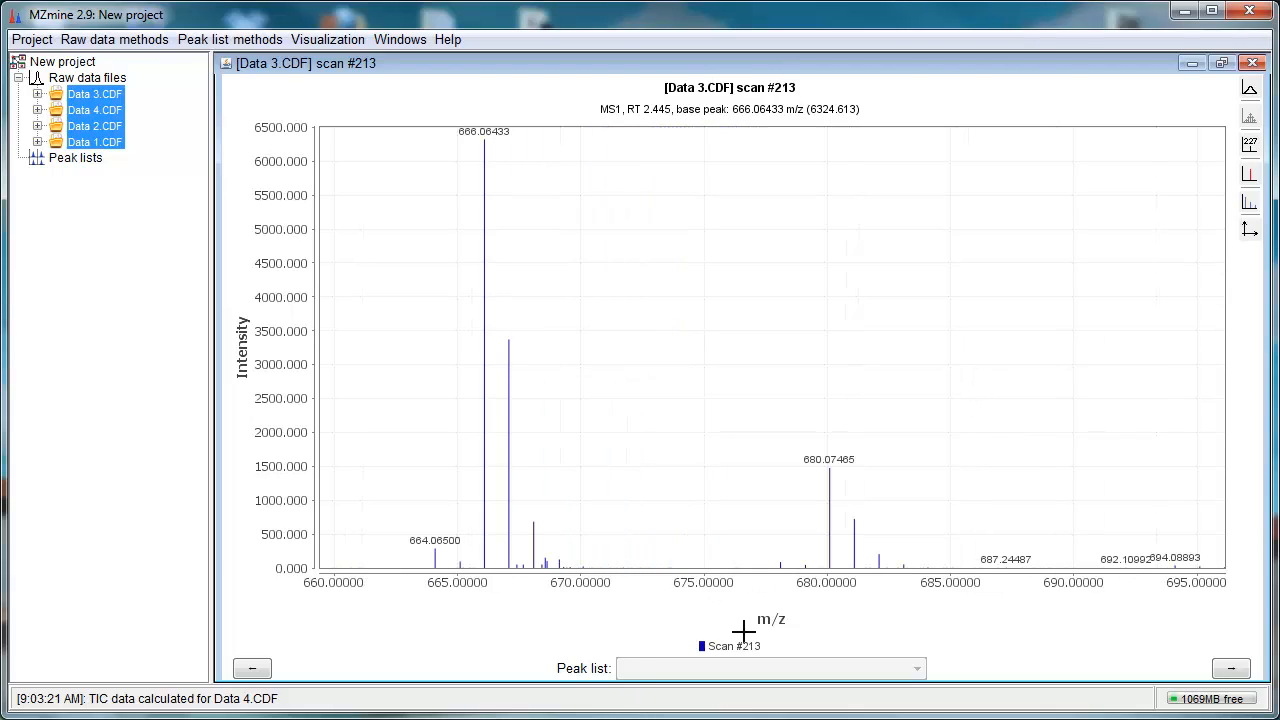
pyautogui.click(1252, 63)
pyautogui.click(1252, 63)
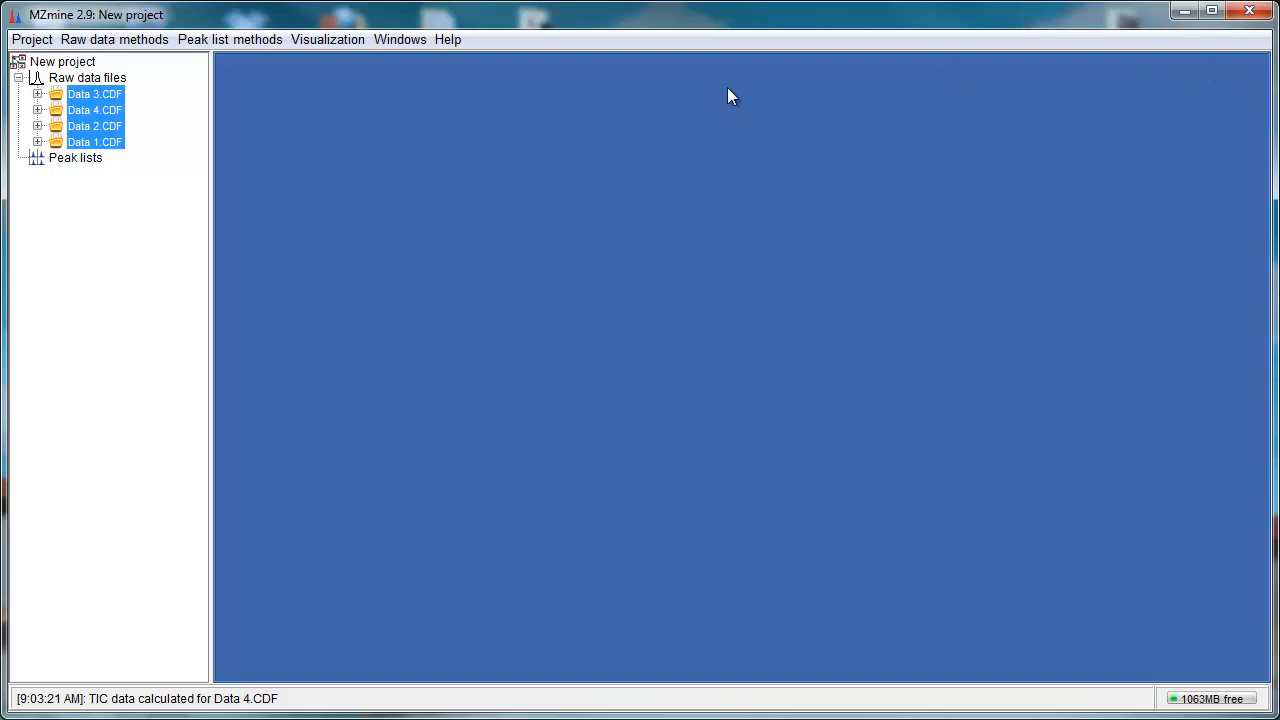
# Step: Open the 2D visualizer for Data 4.CDF with its default parameters
pyautogui.click(95, 110)
pyautogui.rightClick(92, 111)
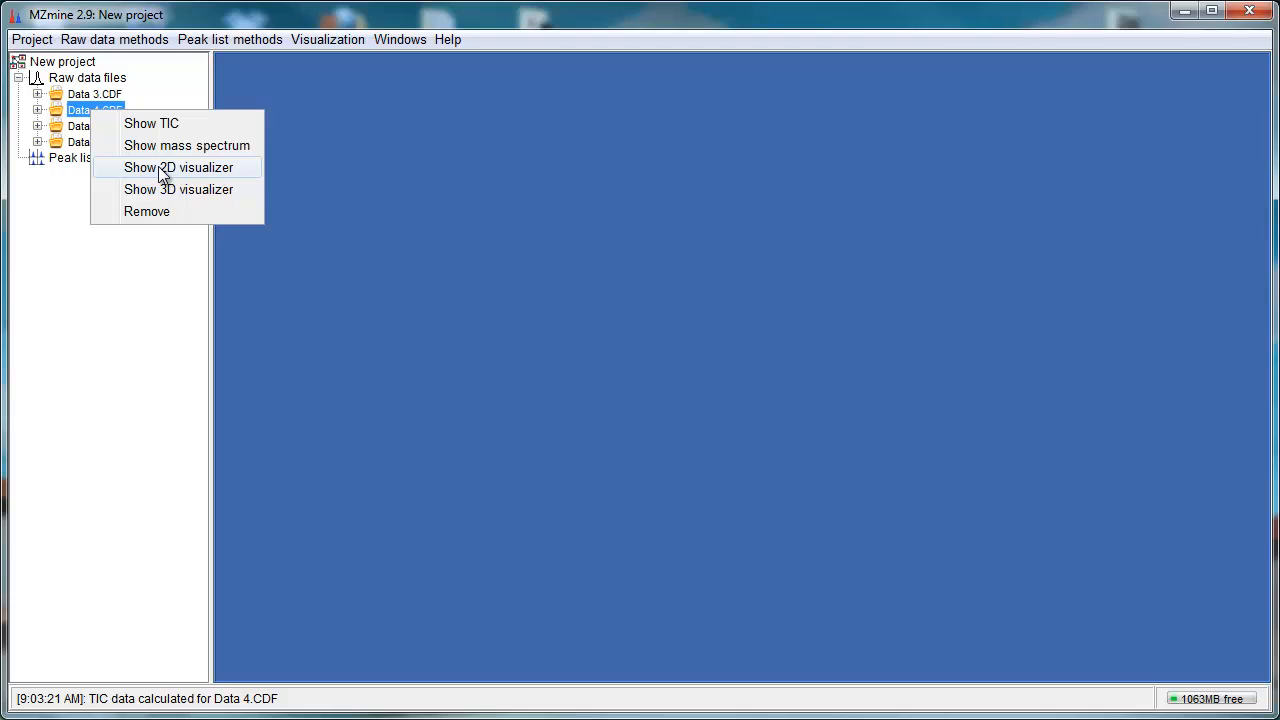
pyautogui.click(161, 170)
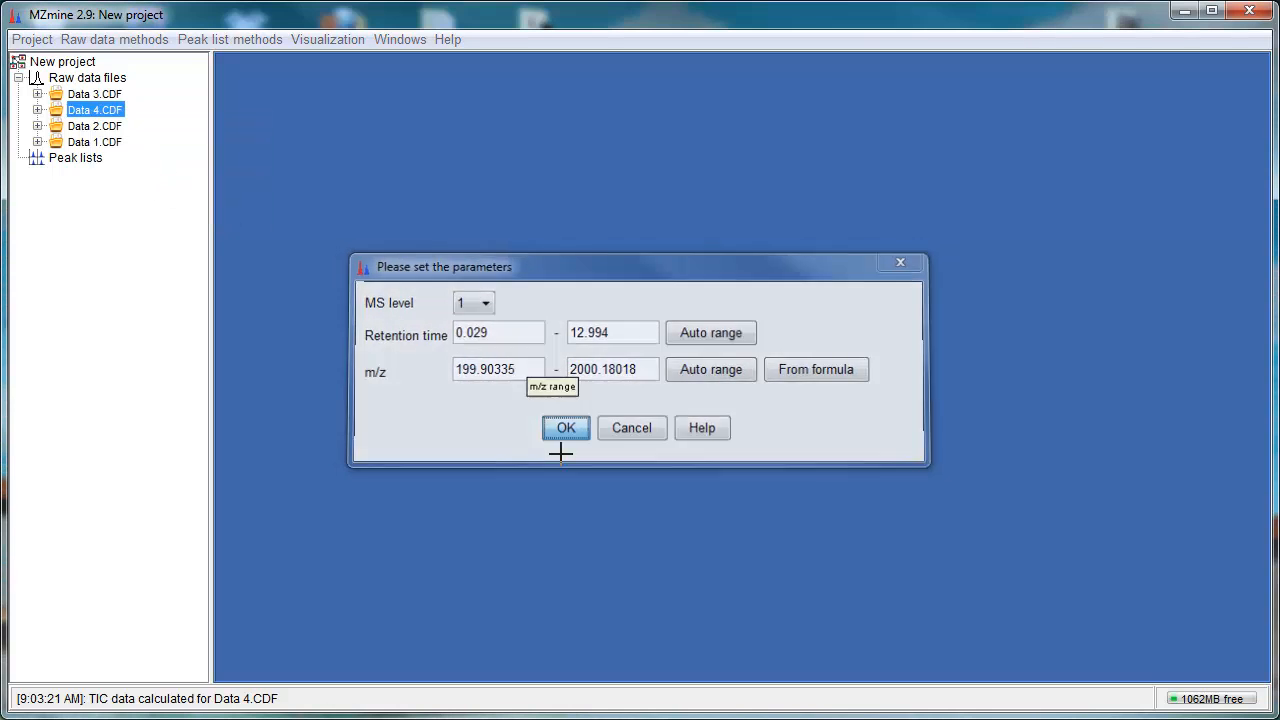
pyautogui.click(562, 430)
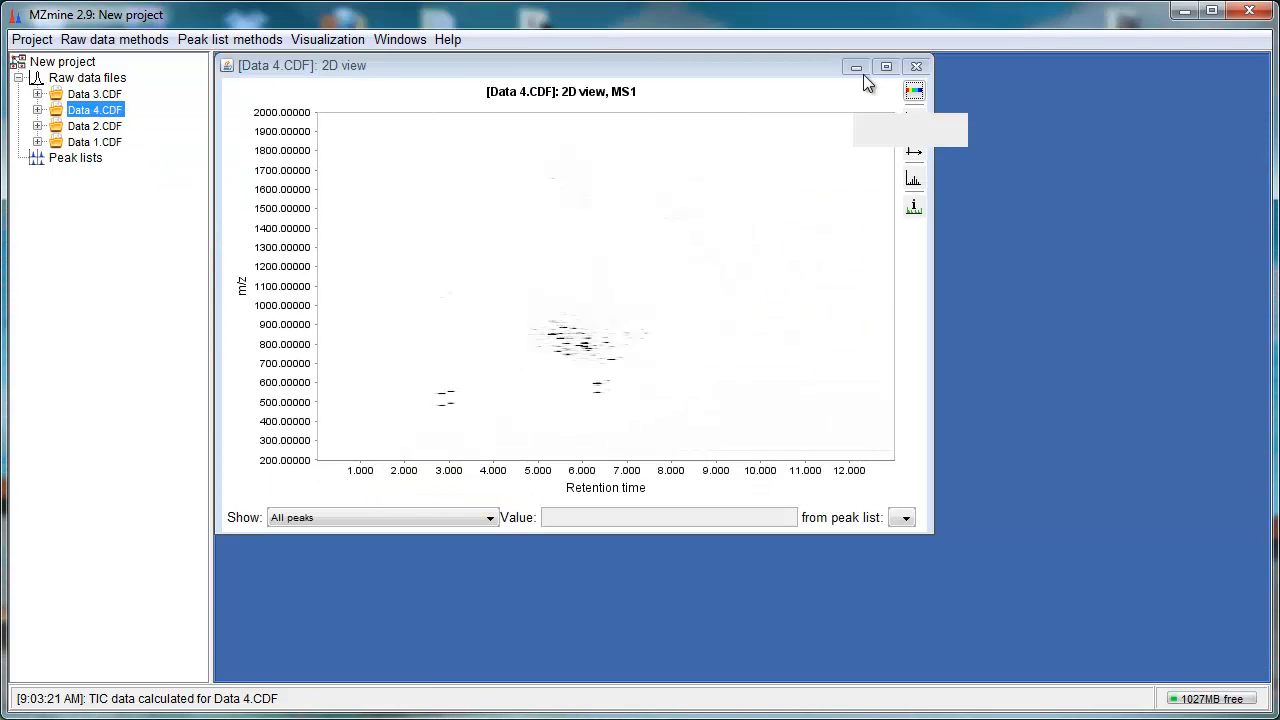
# Step: Maximize the 2D view, zoom into the m/z 543 trace around 2.7–3.0 min retention time, then close it
pyautogui.click(886, 66)
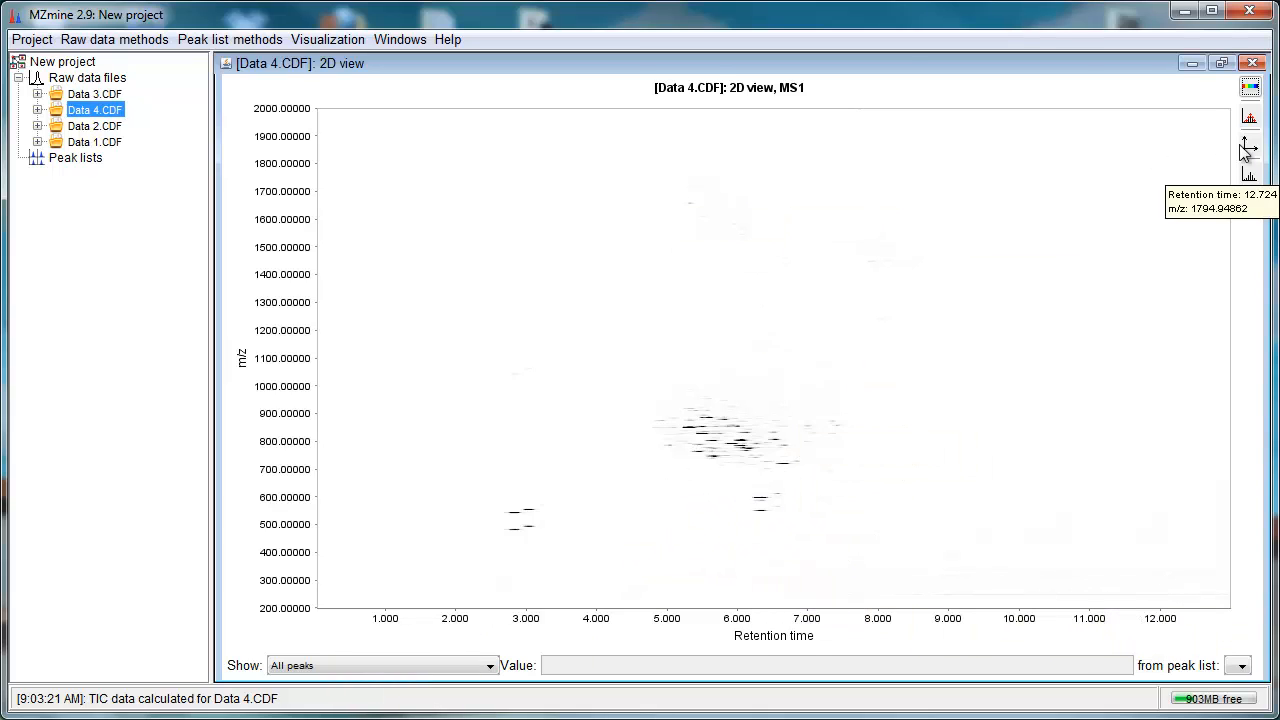
pyautogui.click(1252, 88)
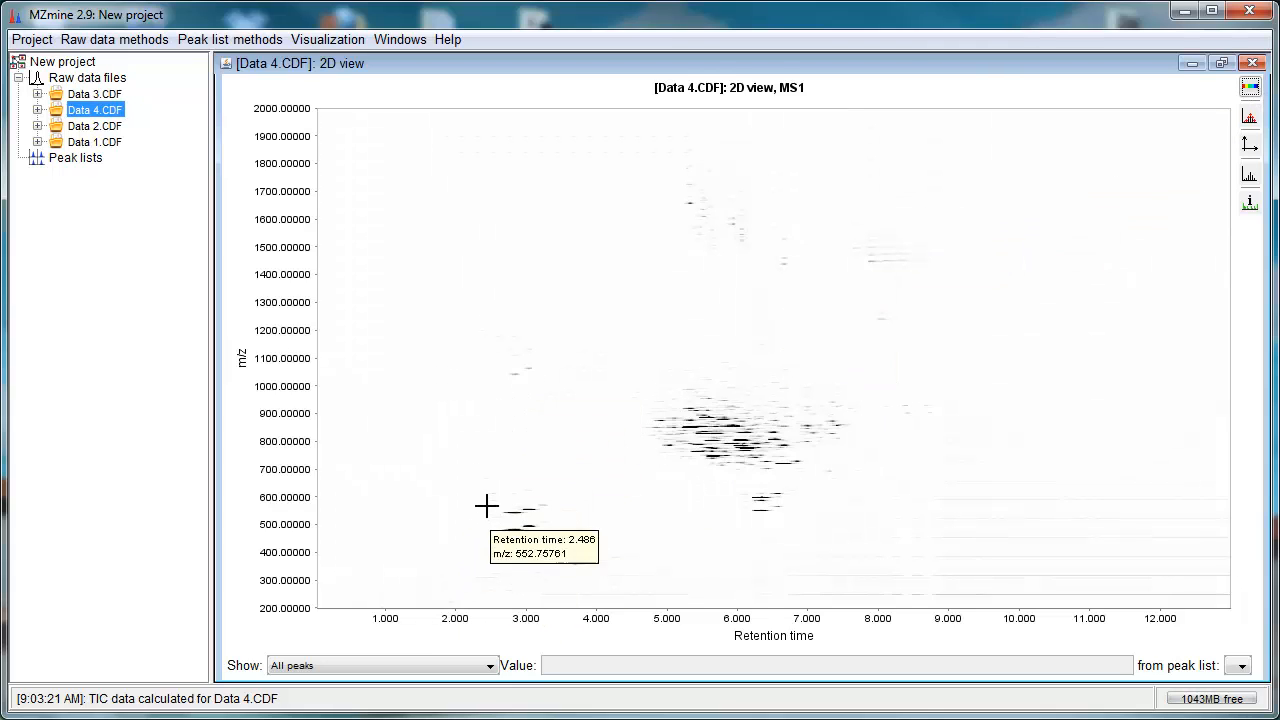
pyautogui.moveTo(491, 504); pyautogui.dragTo(534, 523)
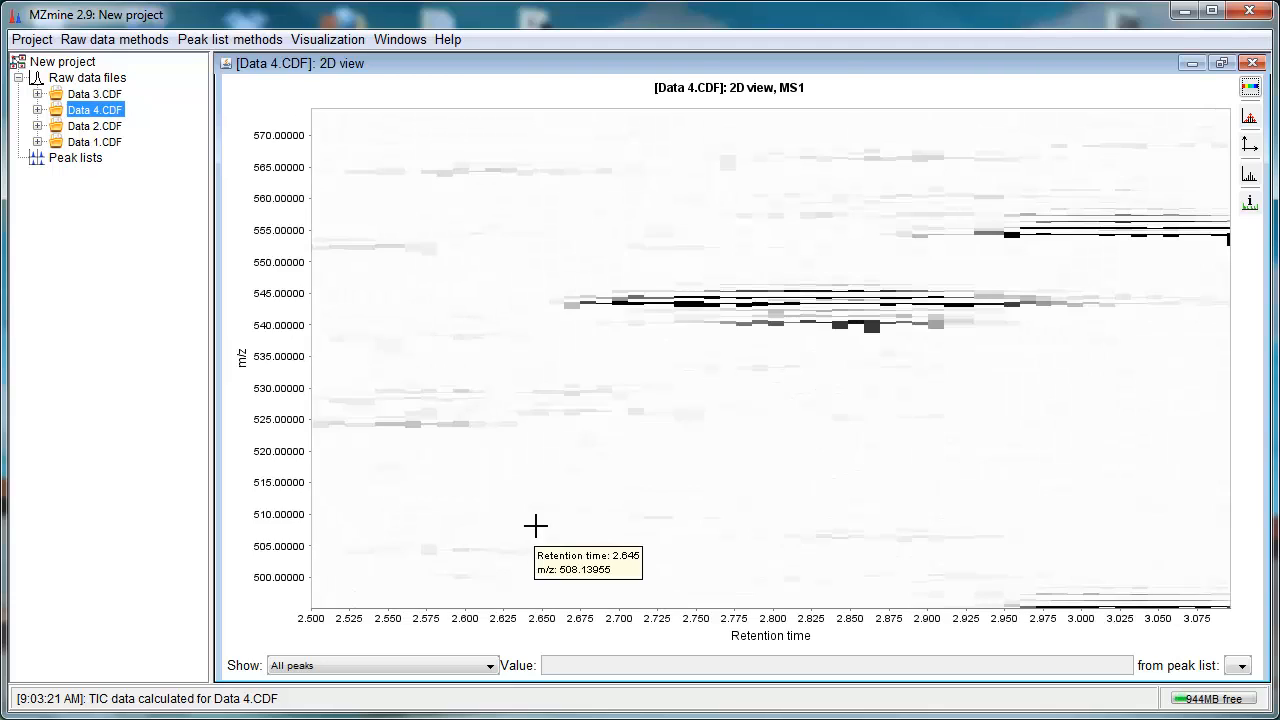
pyautogui.click(1250, 175)
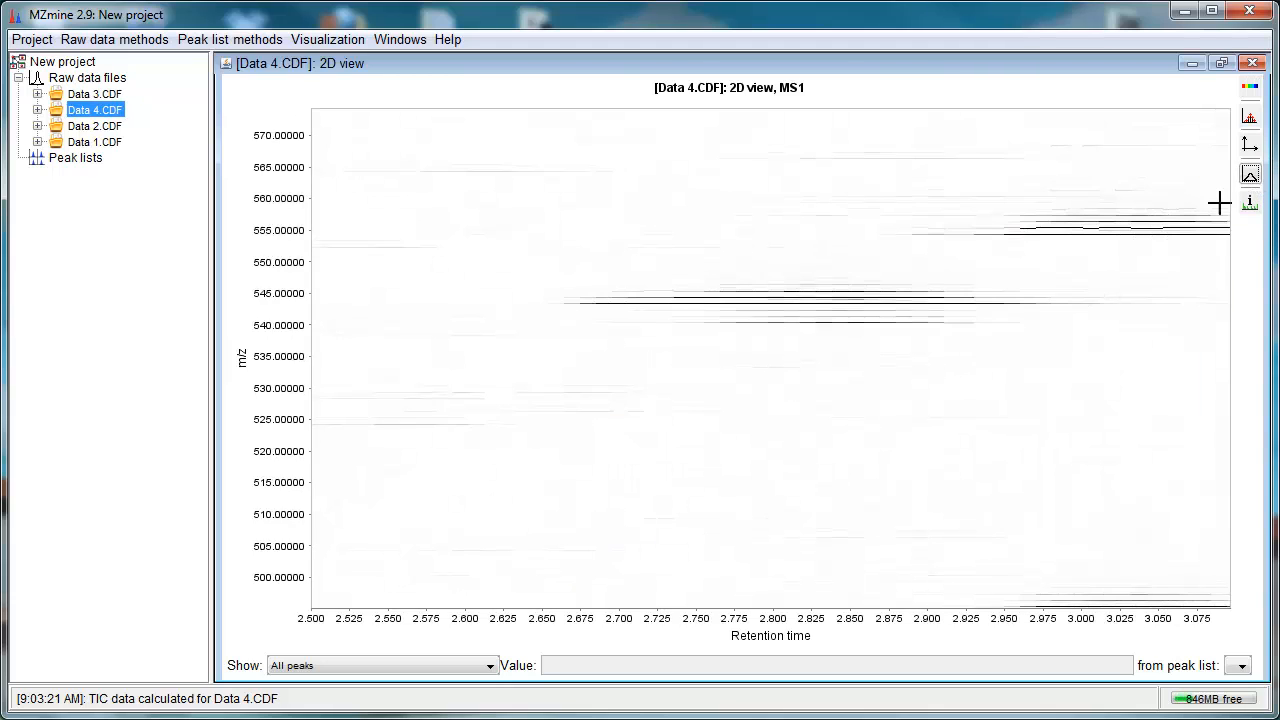
pyautogui.moveTo(540, 272); pyautogui.dragTo(1112, 320)
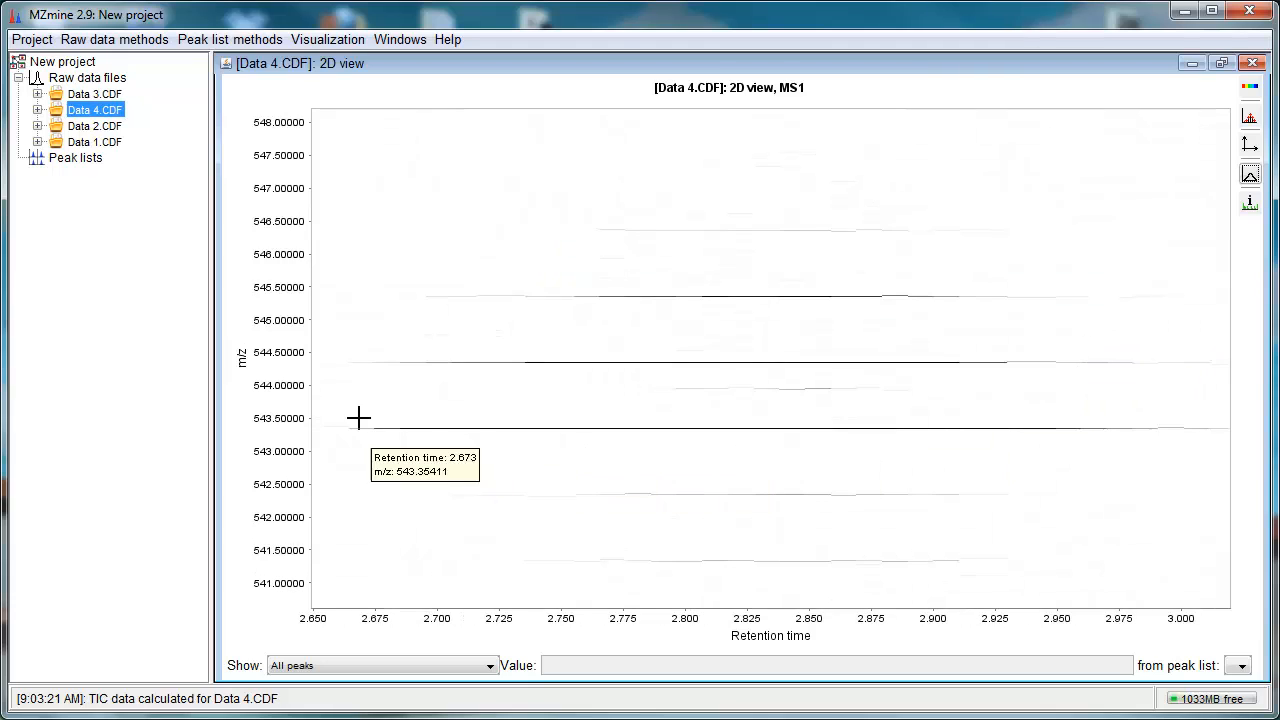
pyautogui.moveTo(344, 405); pyautogui.dragTo(1274, 442)
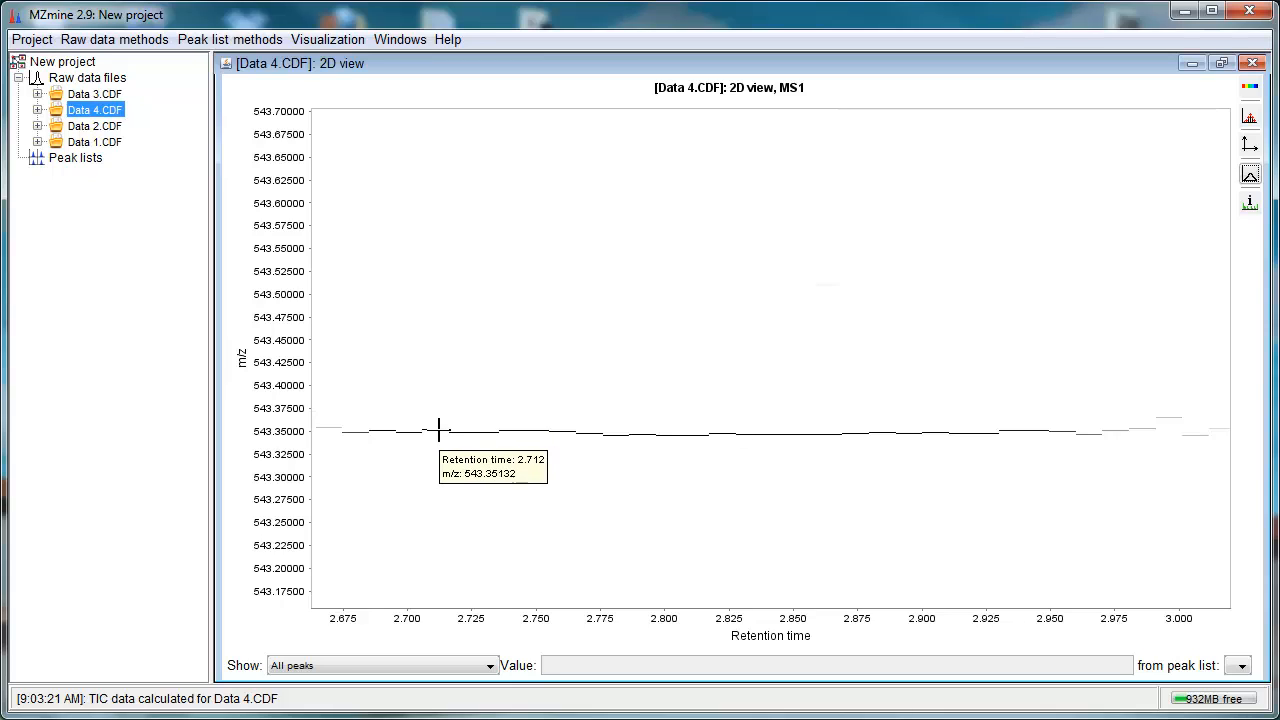
pyautogui.click(1252, 63)
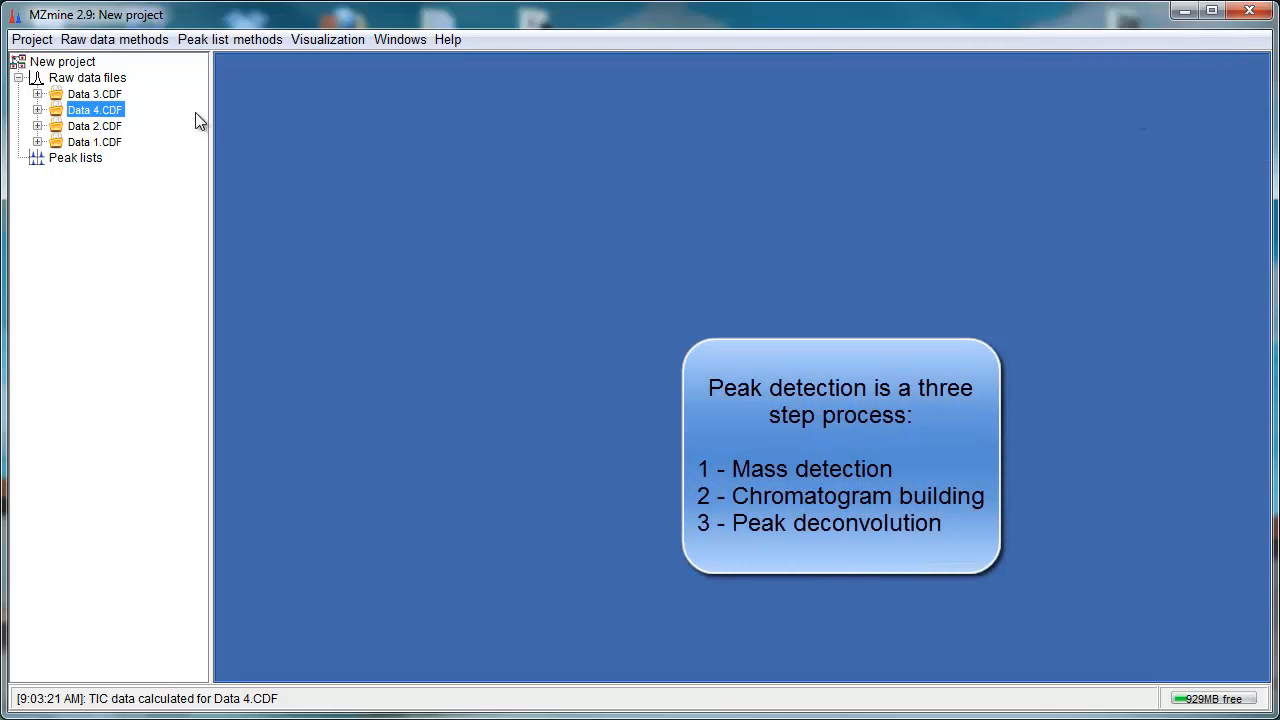
# Step: Select all four raw data files and start Mass detection
pyautogui.click(100, 95)
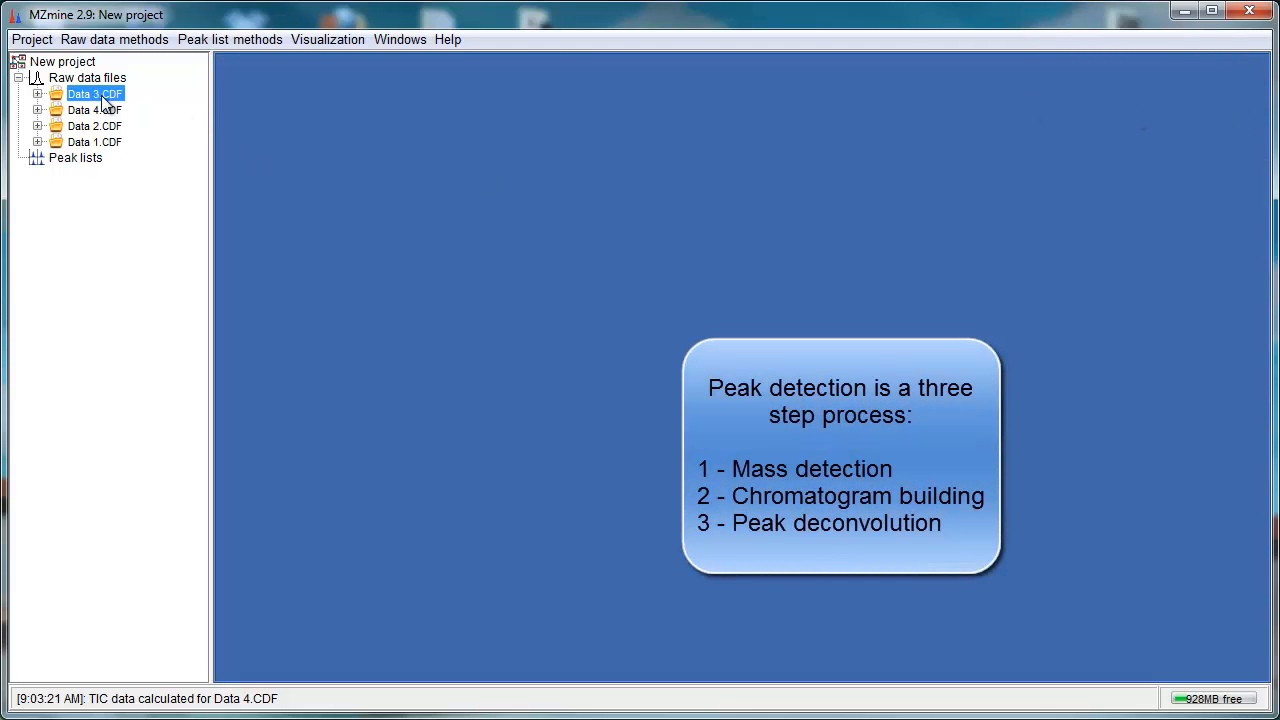
pyautogui.keyDown('shift'); pyautogui.click(109, 145); pyautogui.keyUp('shift')
pyautogui.click(164, 42)
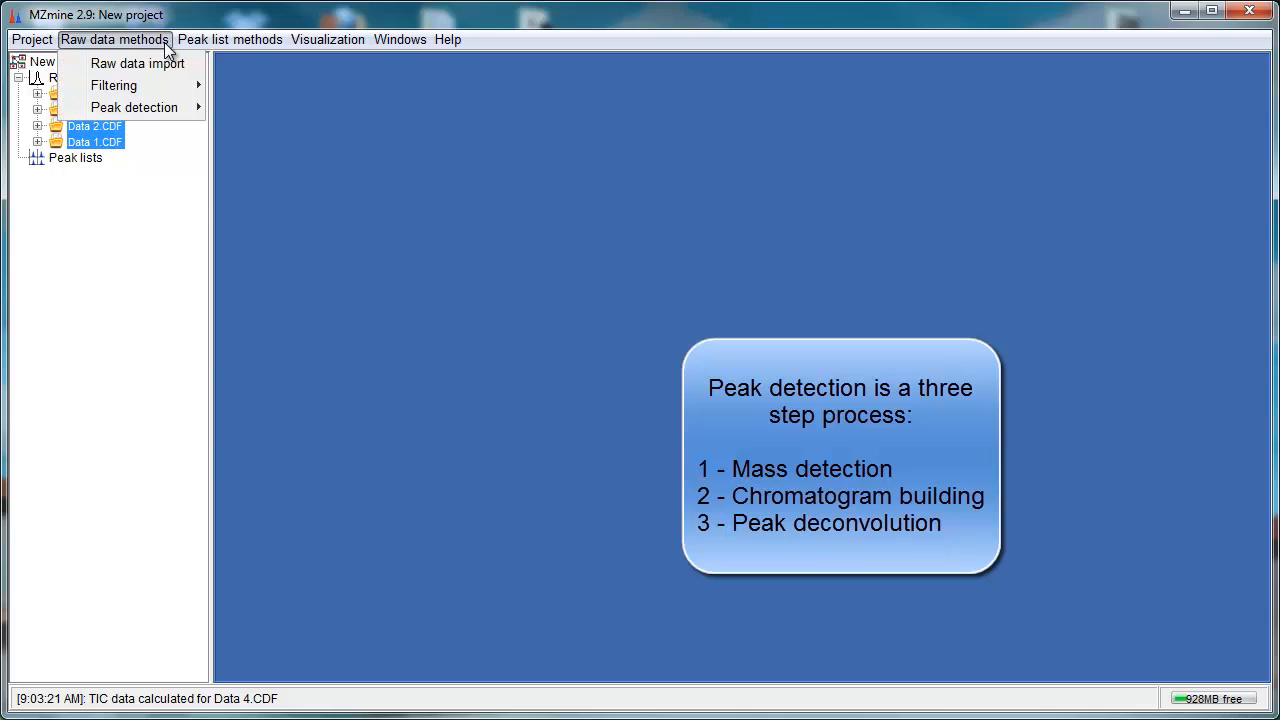
pyautogui.moveTo(158, 107)
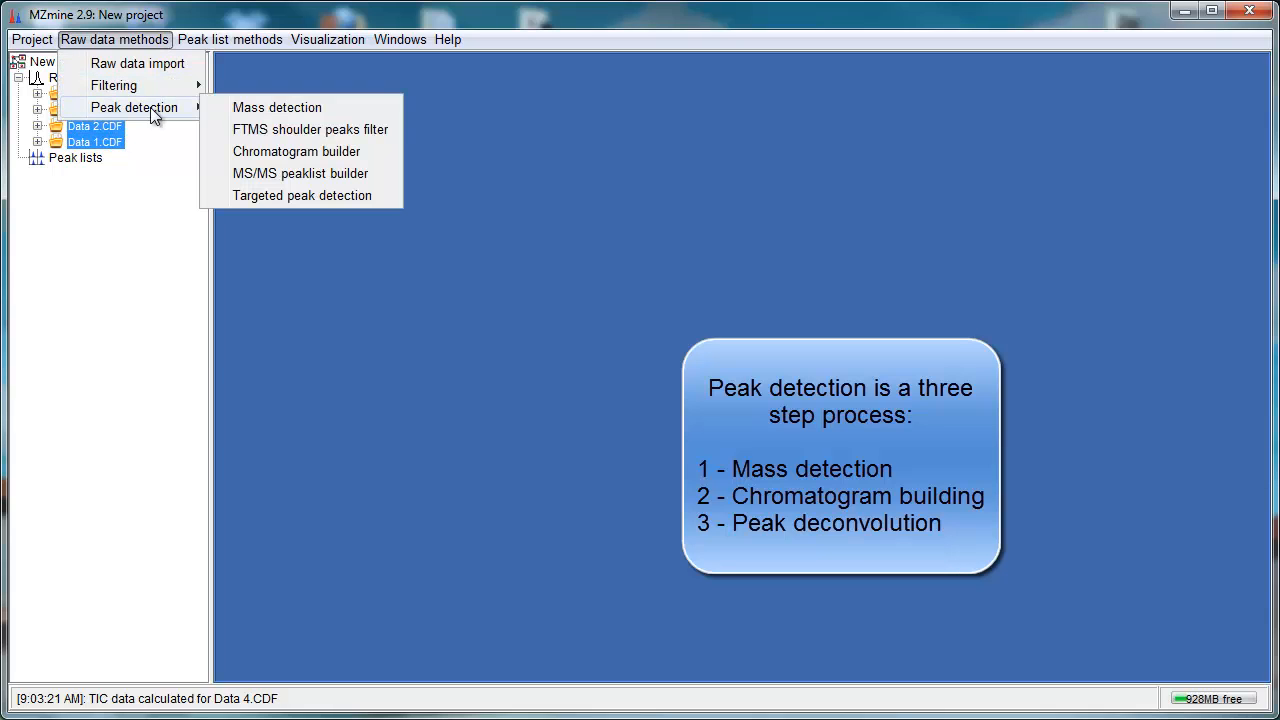
pyautogui.click(286, 110)
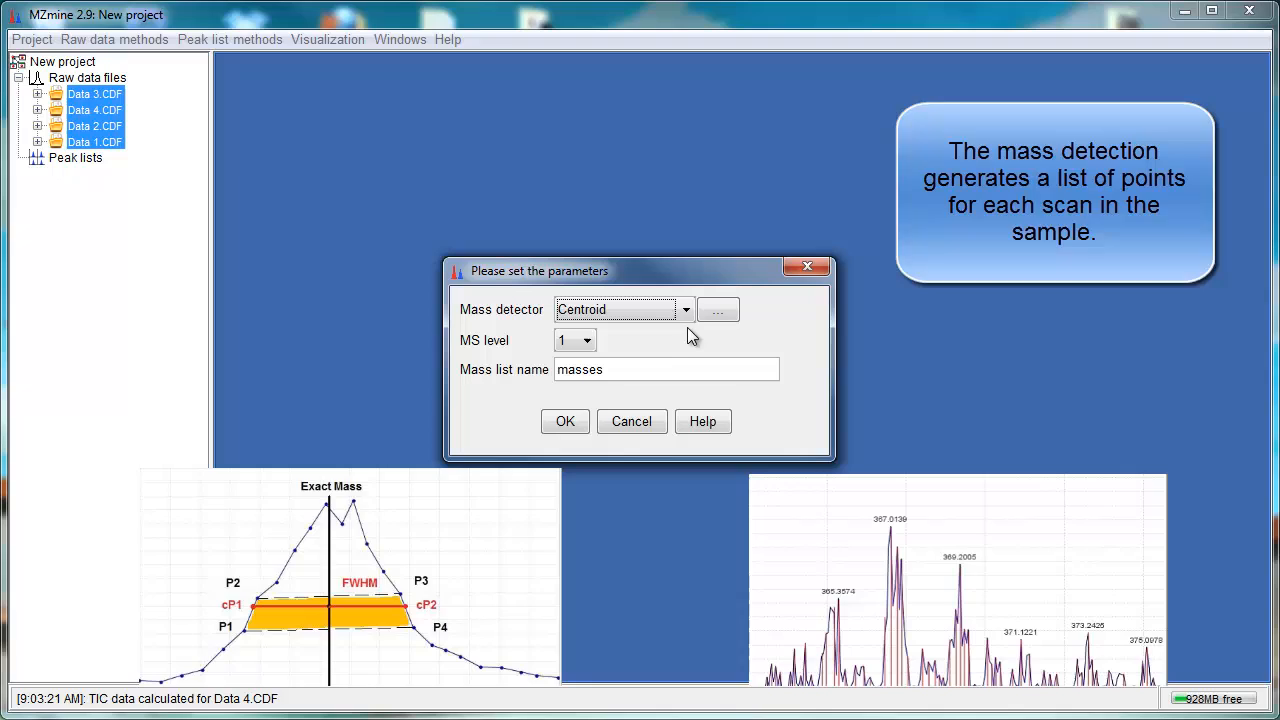
# Step: Keep Centroid as the mass detector and open its parameter settings
pyautogui.click(686, 309)
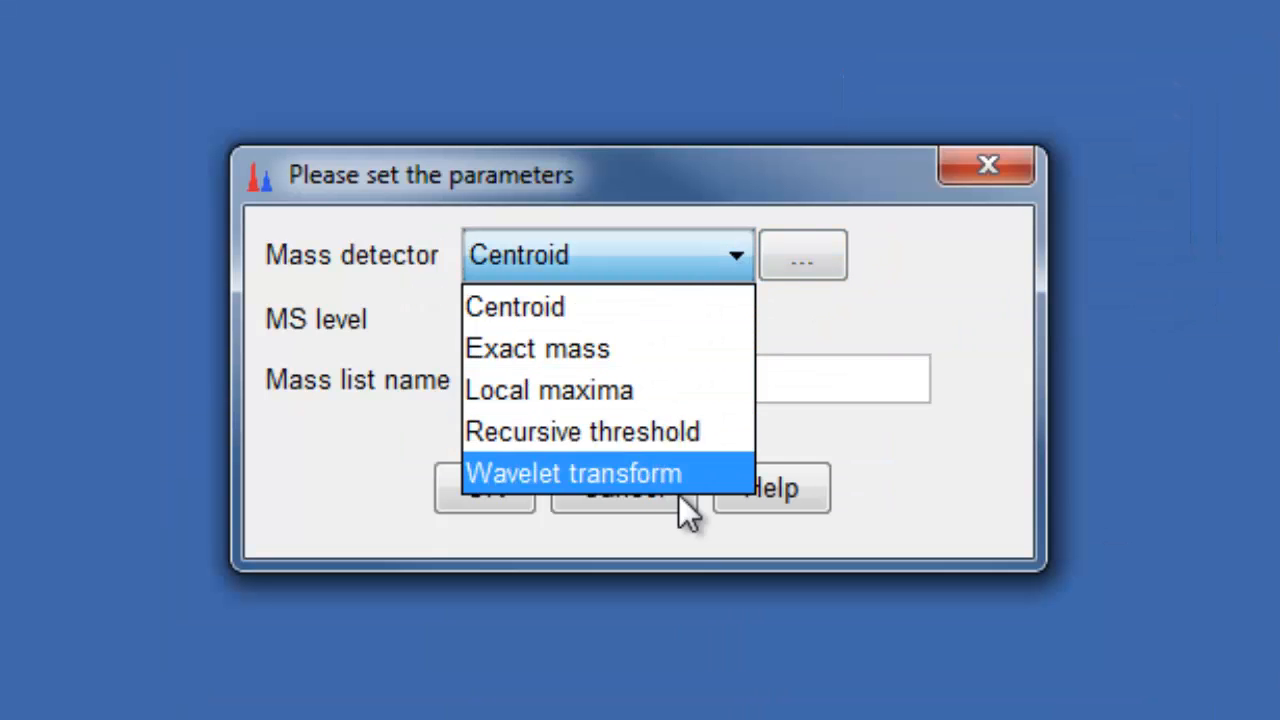
pyautogui.click(555, 305)
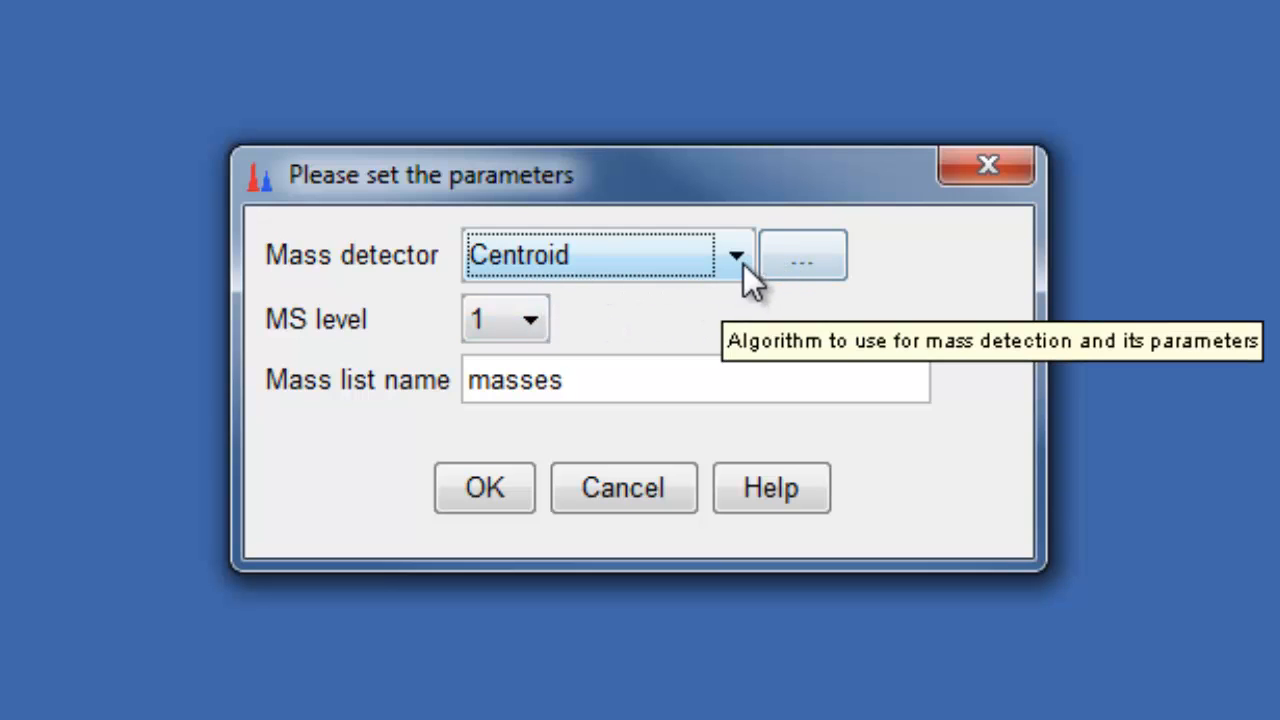
pyautogui.click(806, 246)
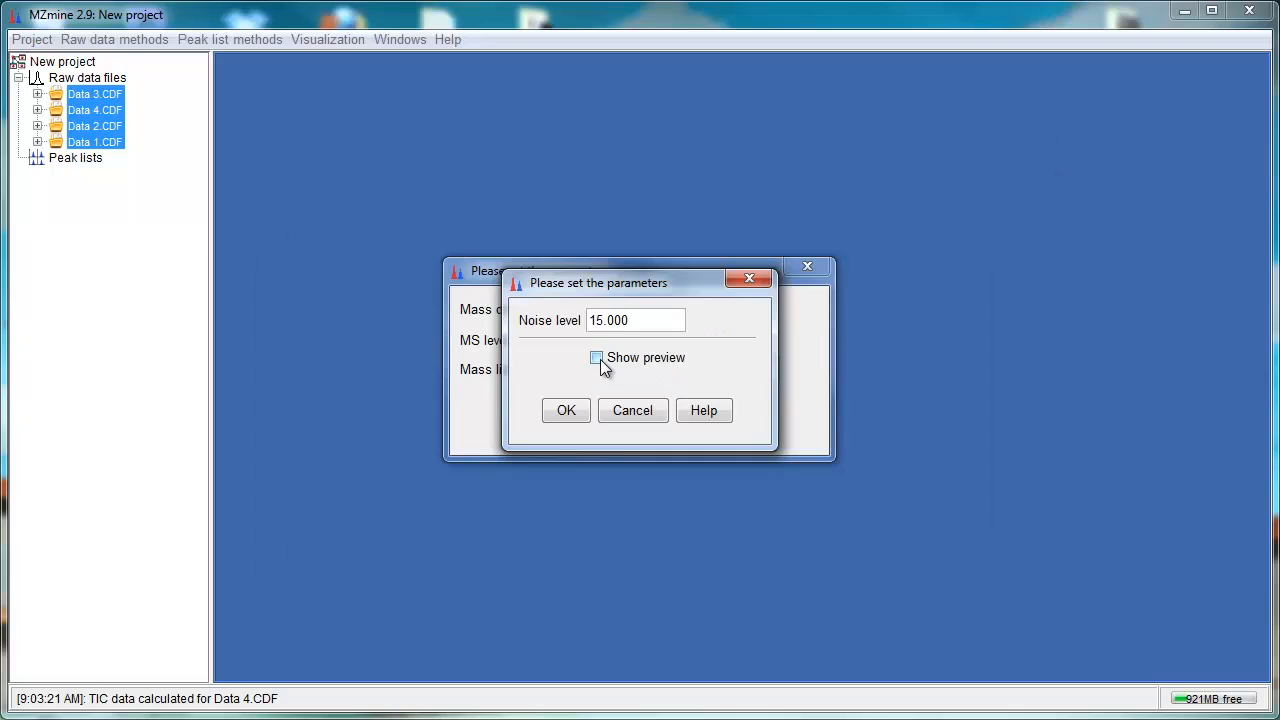
# Step: Preview centroid detection at noise level 15.000 on Data 3.CDF scan 828, then run Mass detection into the mass list 'masses'
pyautogui.click(597, 358)
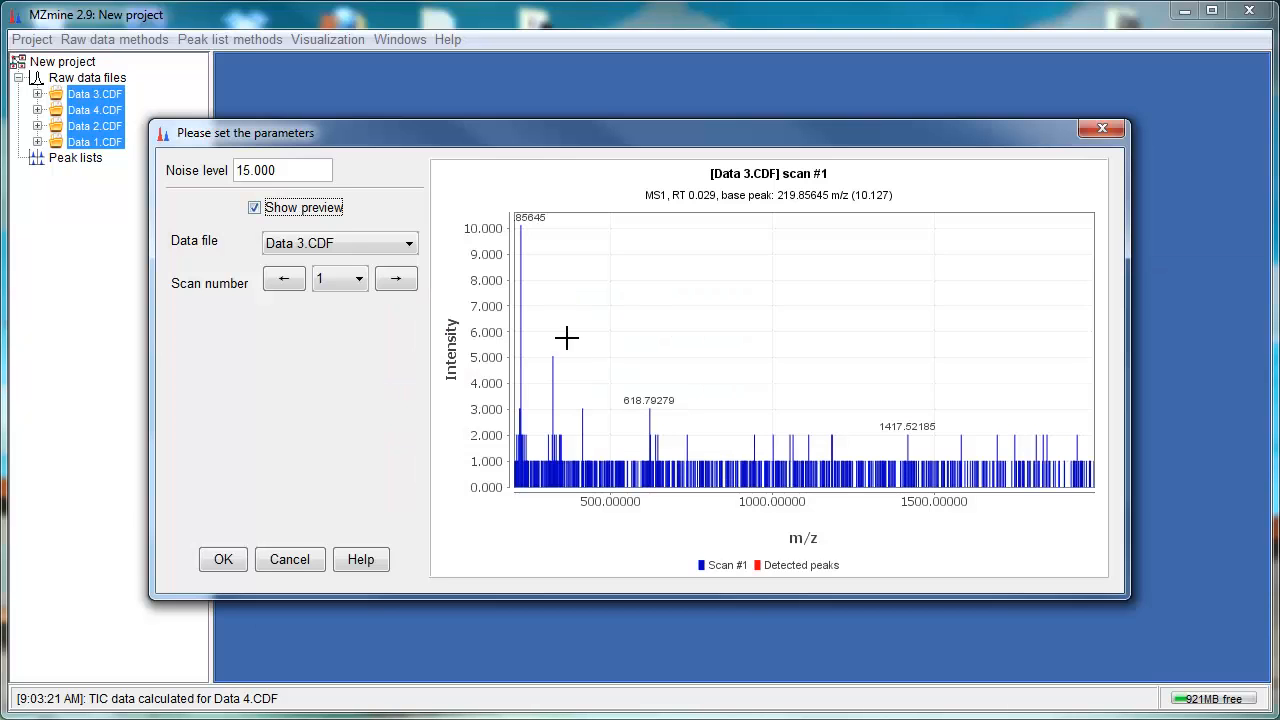
pyautogui.click(356, 279)
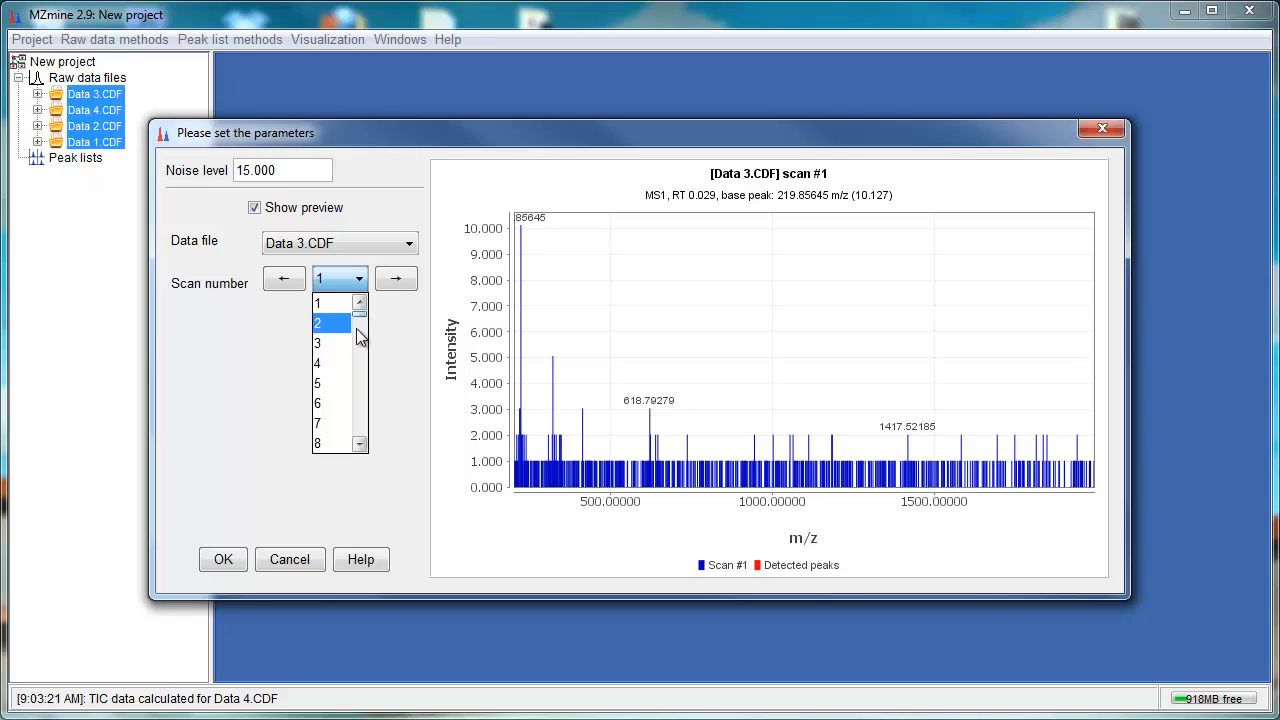
pyautogui.moveTo(360, 316); pyautogui.dragTo(360, 420)
pyautogui.click(334, 404)
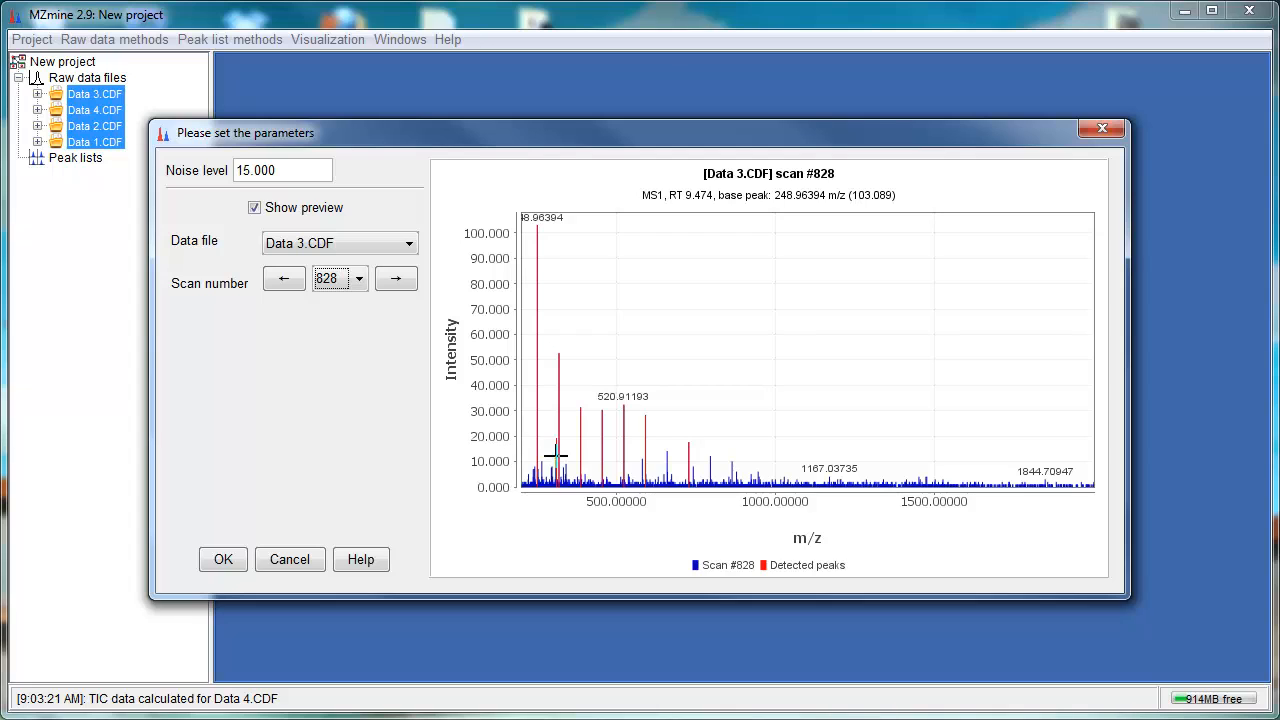
pyautogui.click(201, 563)
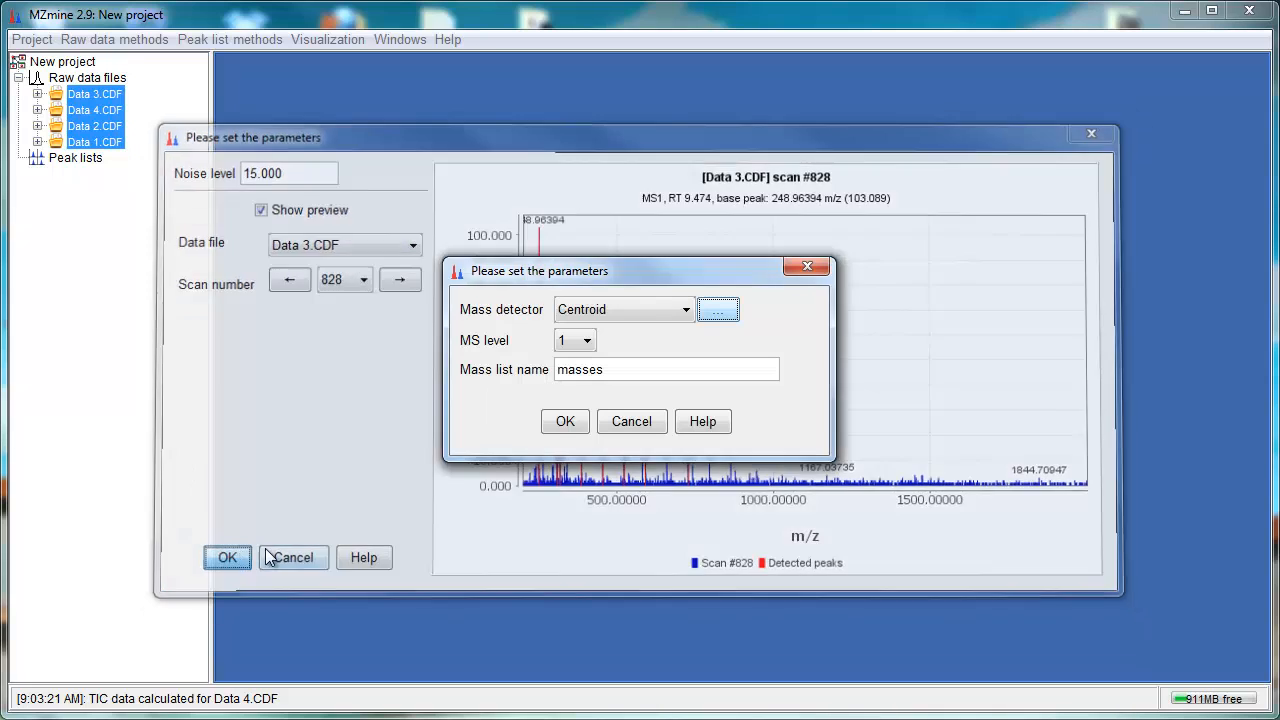
pyautogui.click(566, 422)
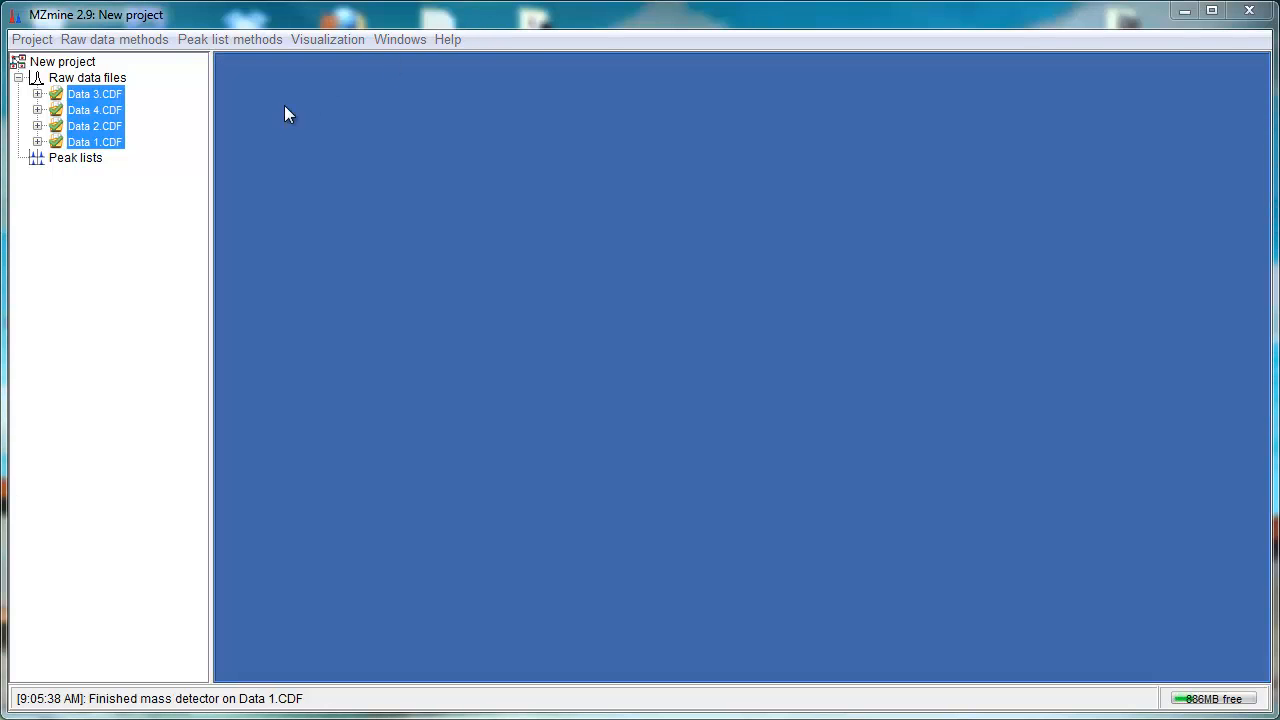
# Step: Run Chromatogram builder on mass list 'masses' with min time span 0.030, min height 25.000, m/z tolerance 0.04 or 5.0 ppm
pyautogui.click(148, 38)
pyautogui.moveTo(166, 114)
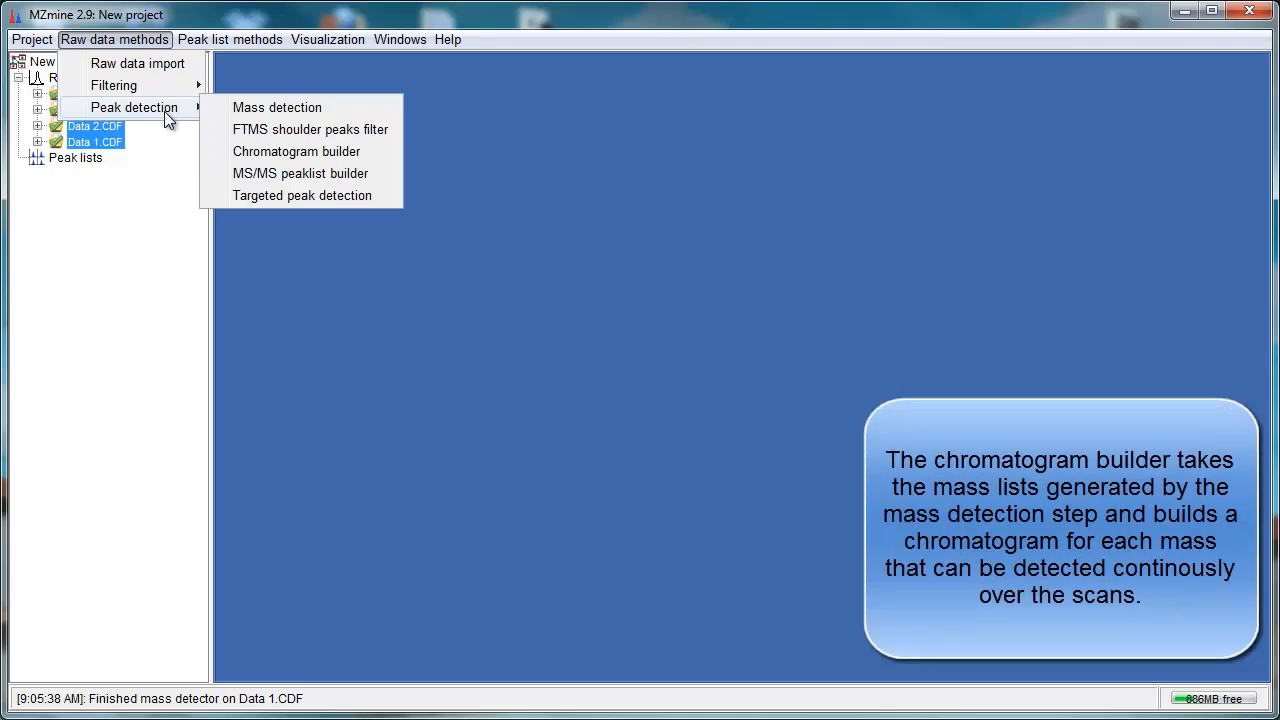
pyautogui.click(305, 155)
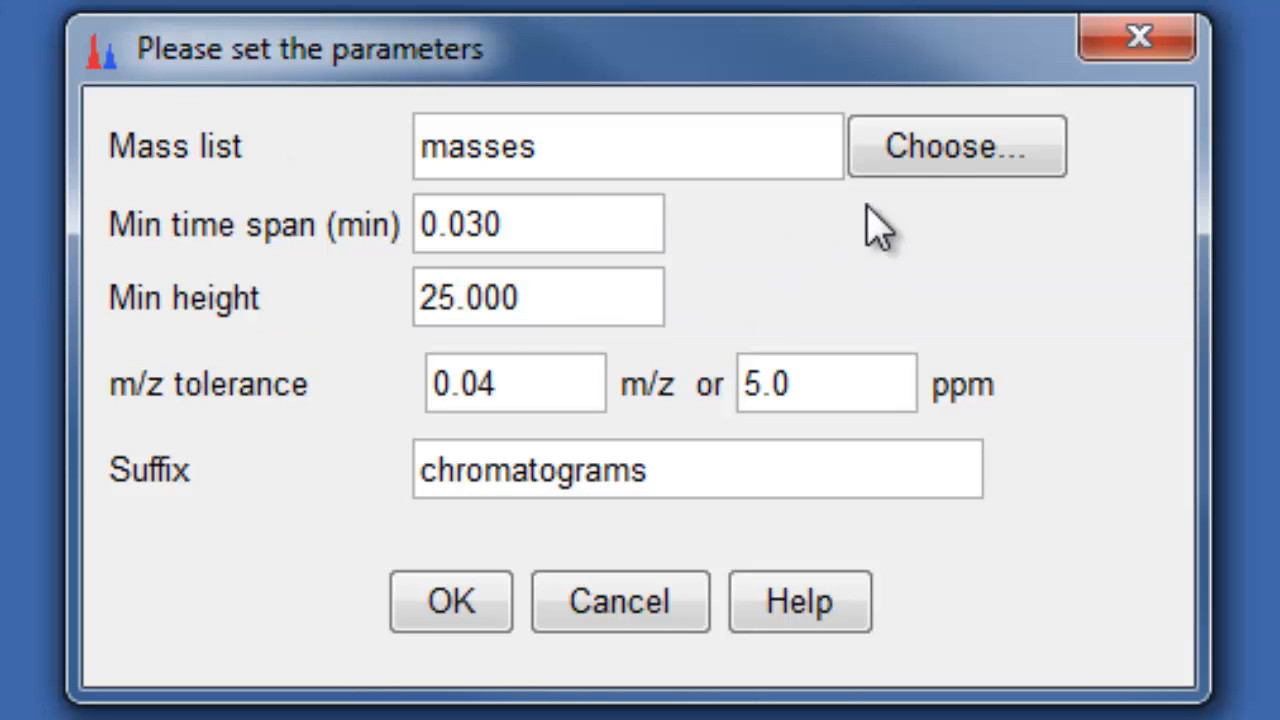
pyautogui.click(934, 165)
pyautogui.click(857, 157)
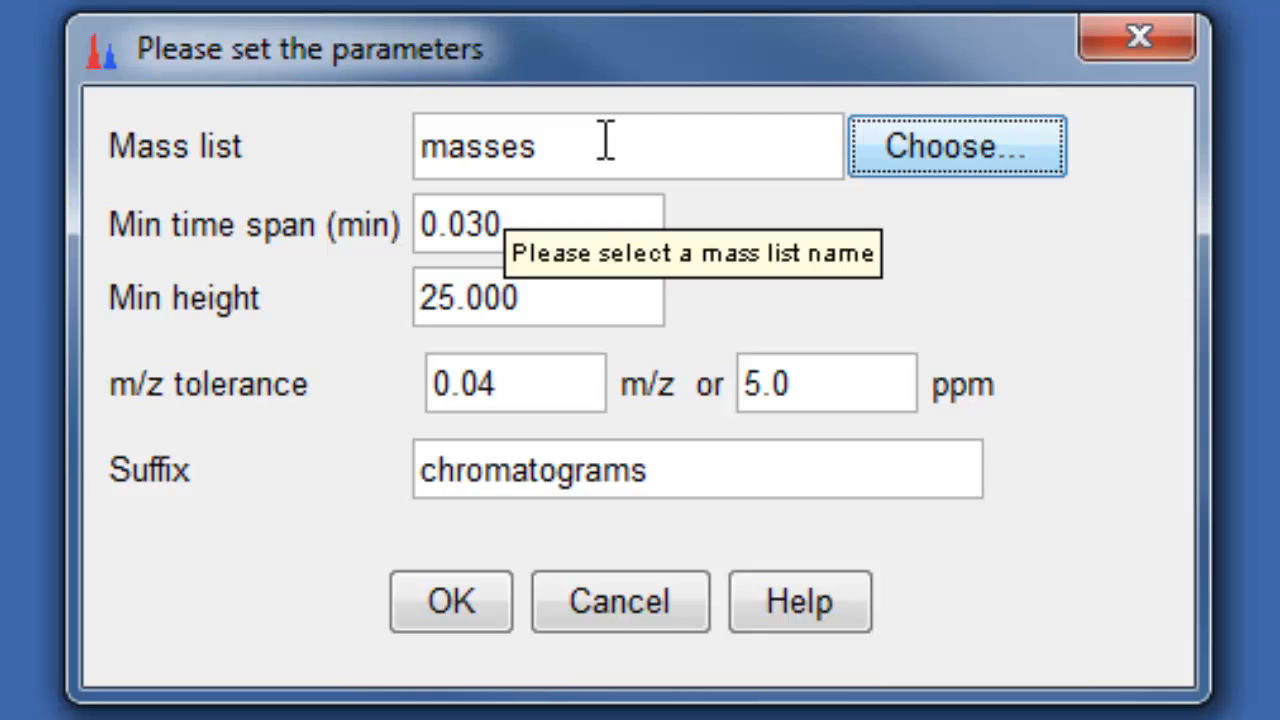
pyautogui.click(576, 235)
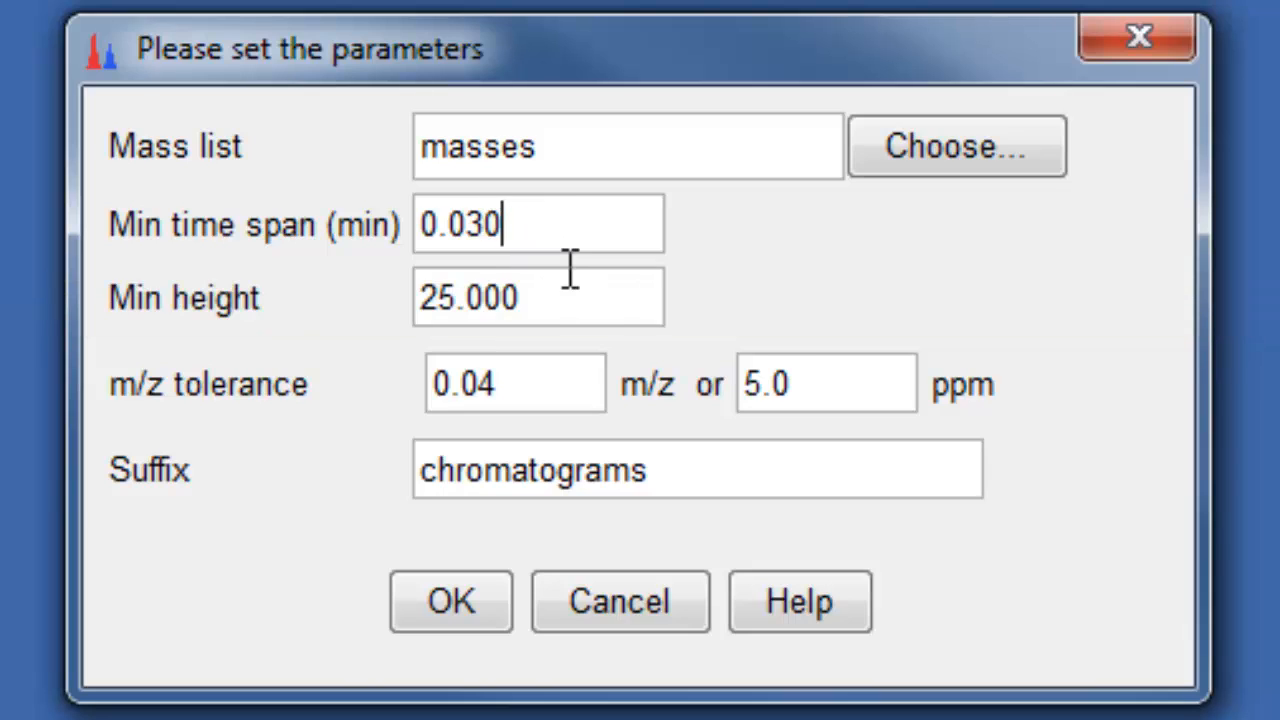
pyautogui.click(570, 310)
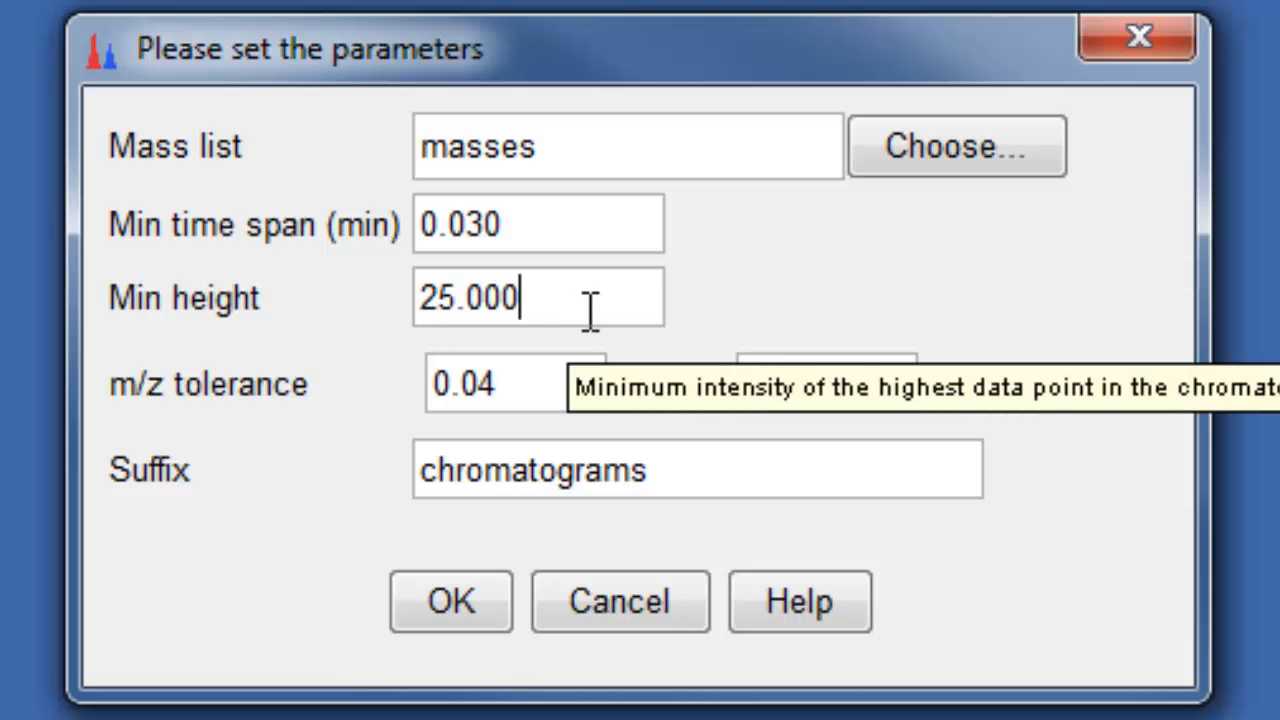
pyautogui.click(514, 386)
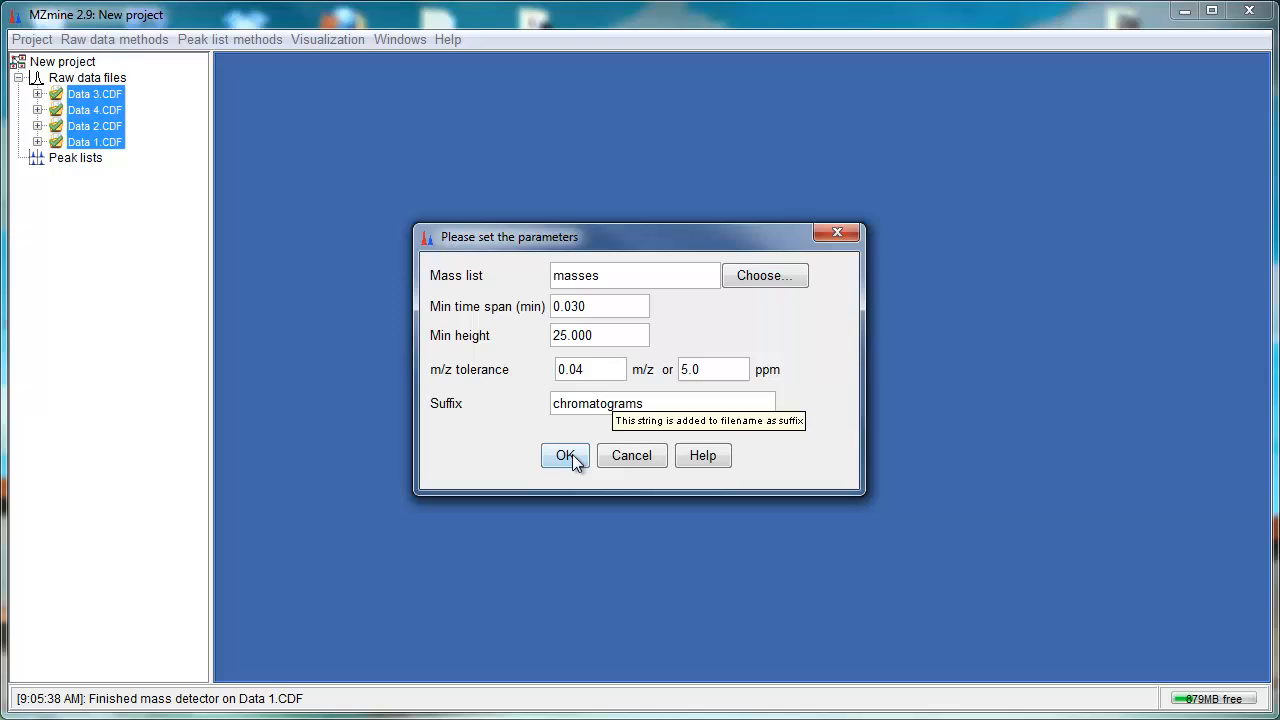
pyautogui.click(465, 605)
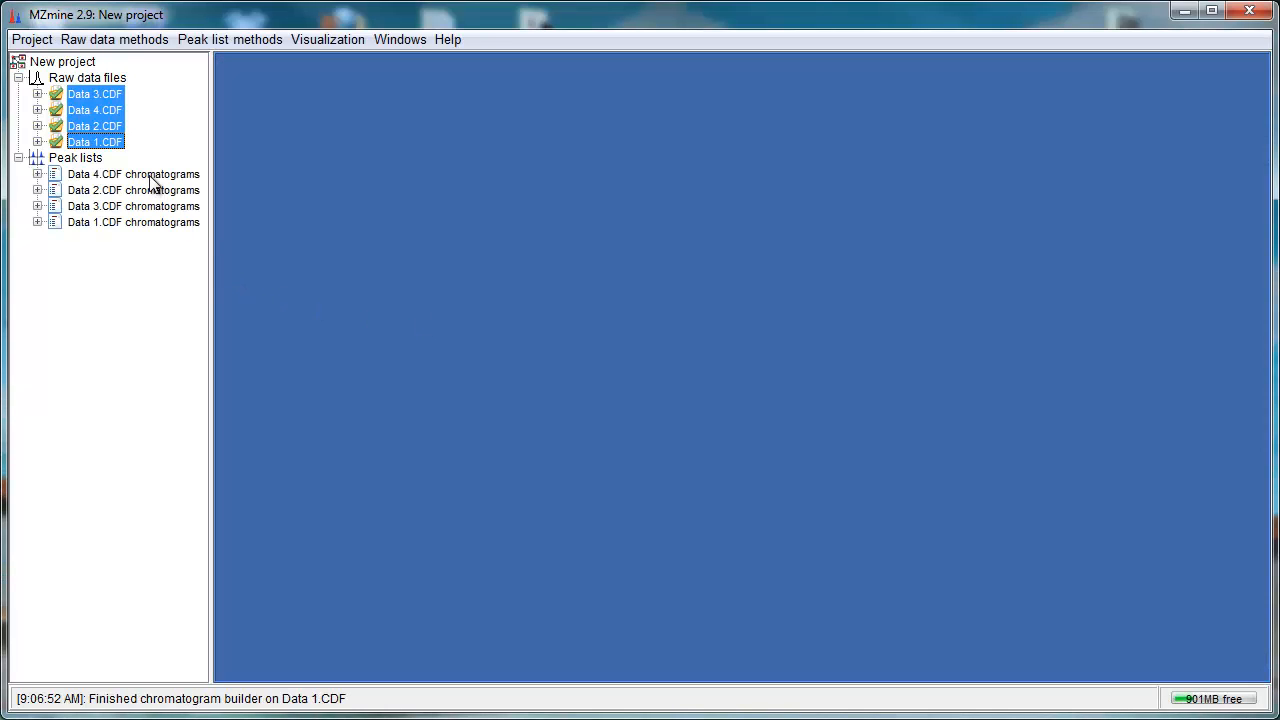
# Step: Open the Data 4.CDF chromatograms peak list and scroll through its rows
pyautogui.doubleClick(150, 178)
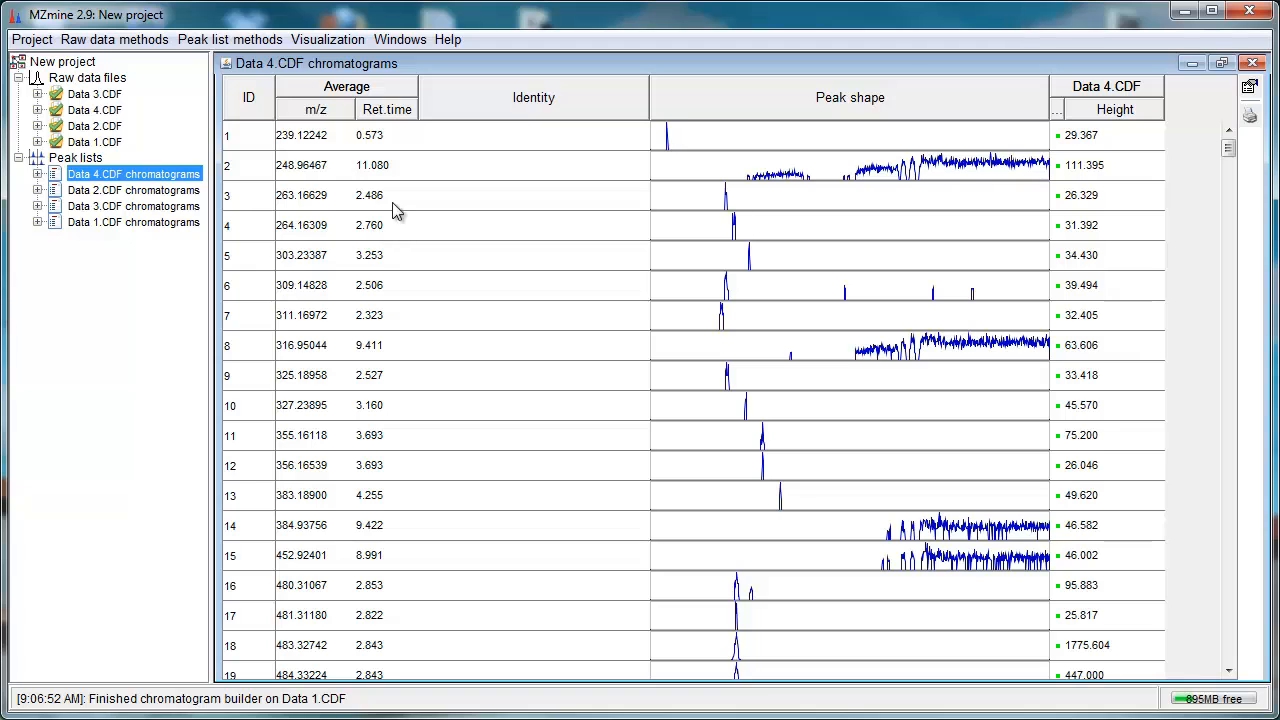
pyautogui.scroll(-10, 851, 445)
pyautogui.scroll(-13, 851, 445)
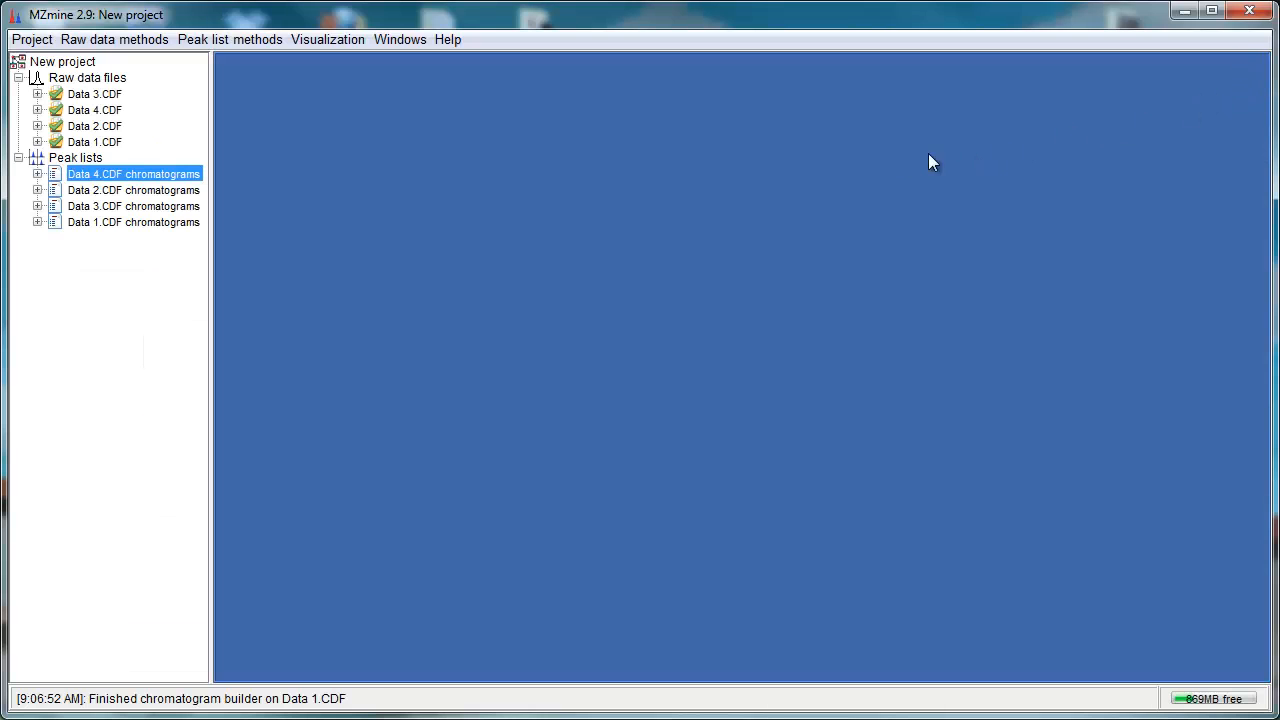
# Step: Select all four chromatogram peak lists, start Chromatogram deconvolution with Local minimum search and open its algorithm settings
pyautogui.keyDown('shift'); pyautogui.click(138, 222); pyautogui.keyUp('shift')
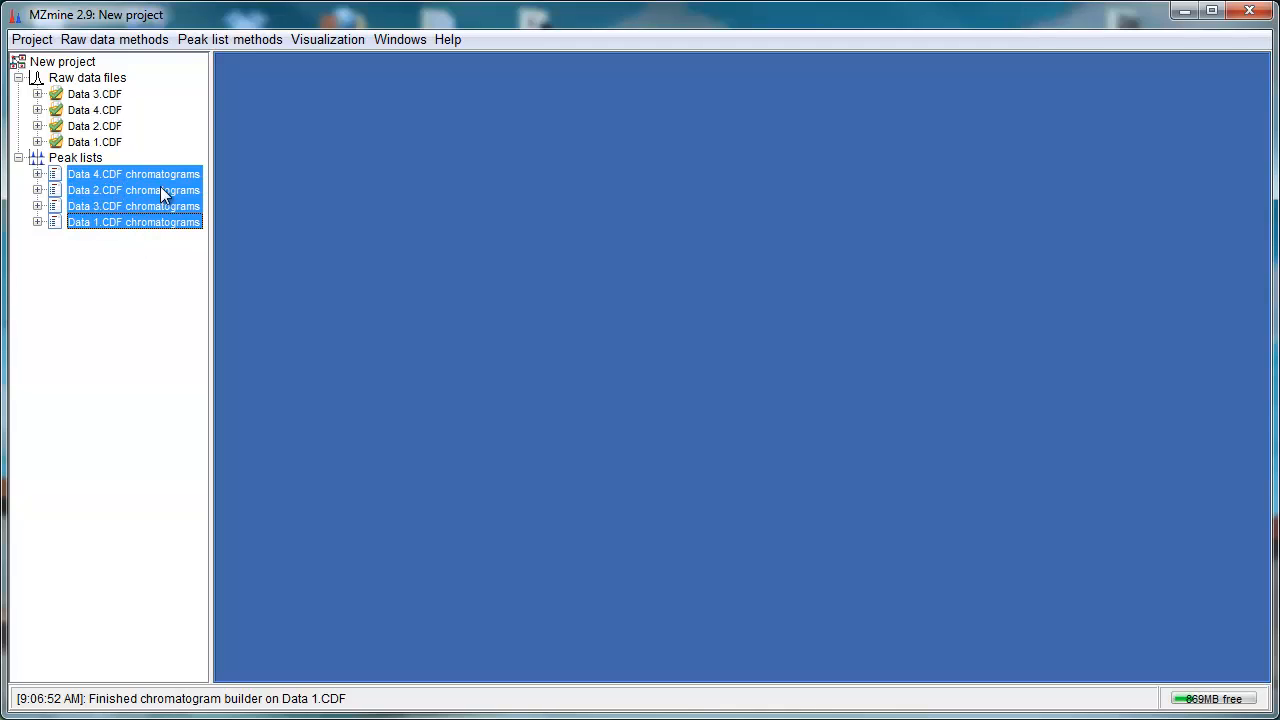
pyautogui.click(236, 41)
pyautogui.moveTo(244, 65)
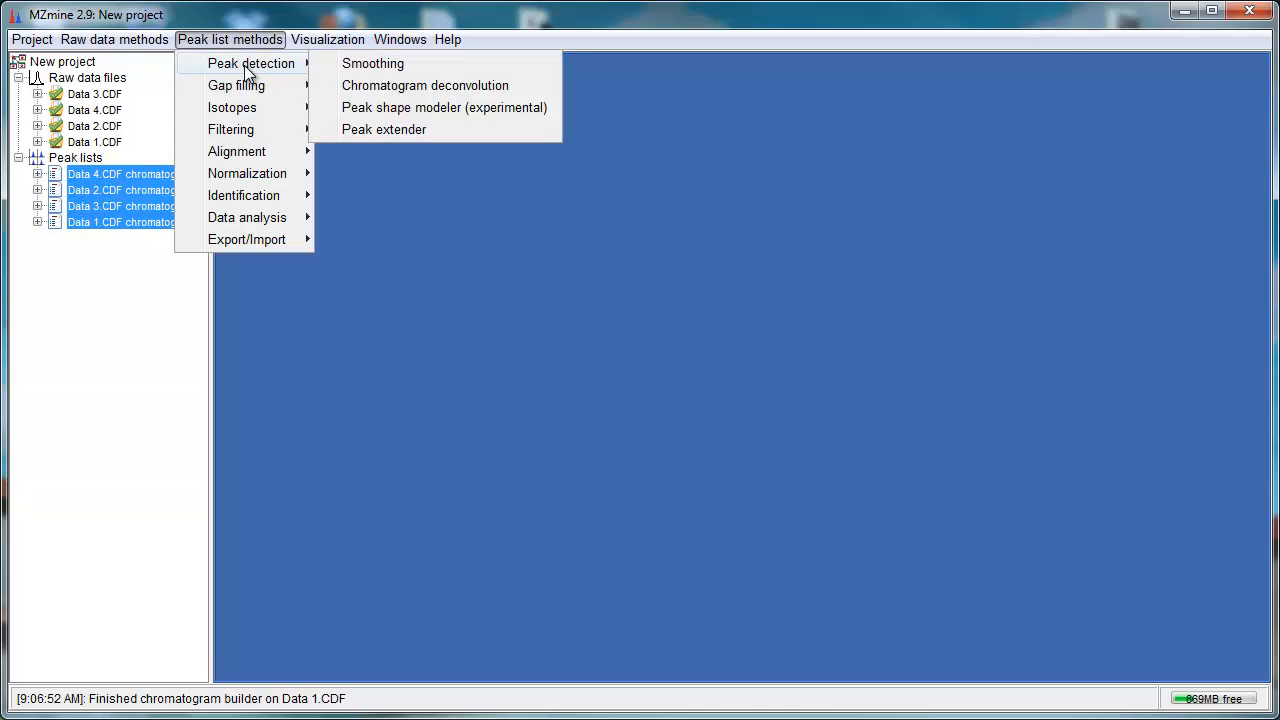
pyautogui.click(353, 87)
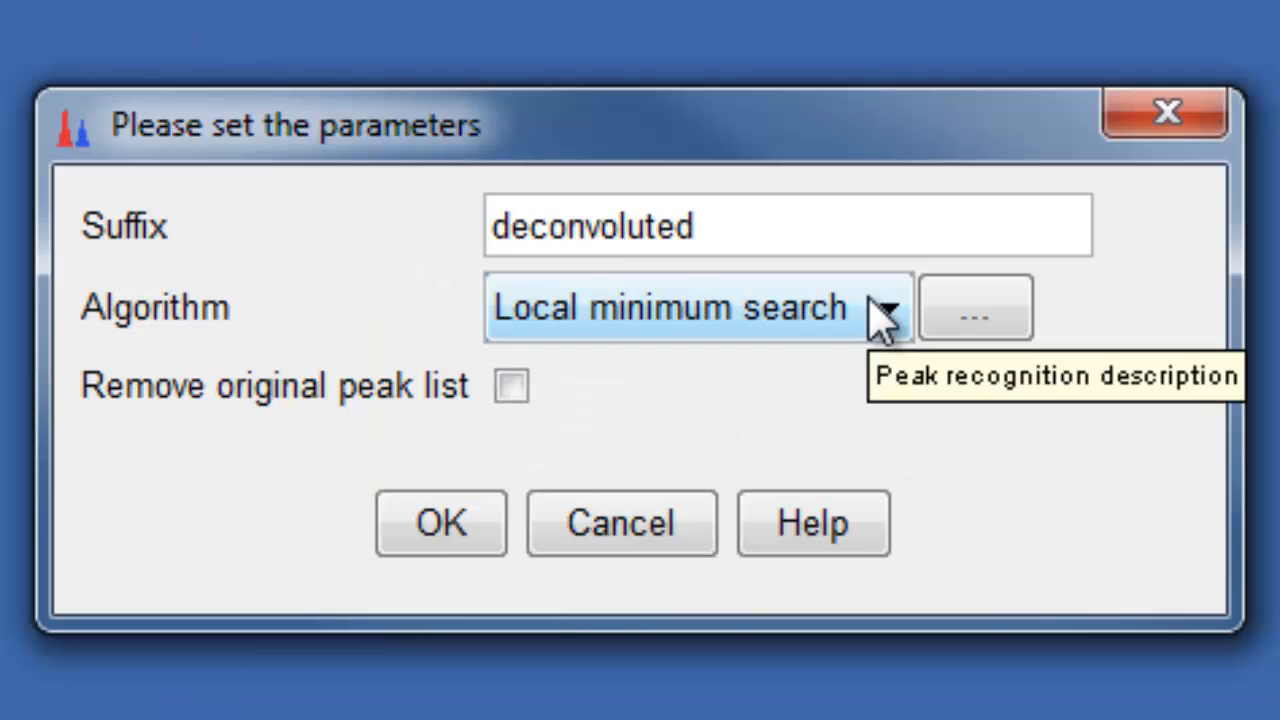
pyautogui.click(729, 340)
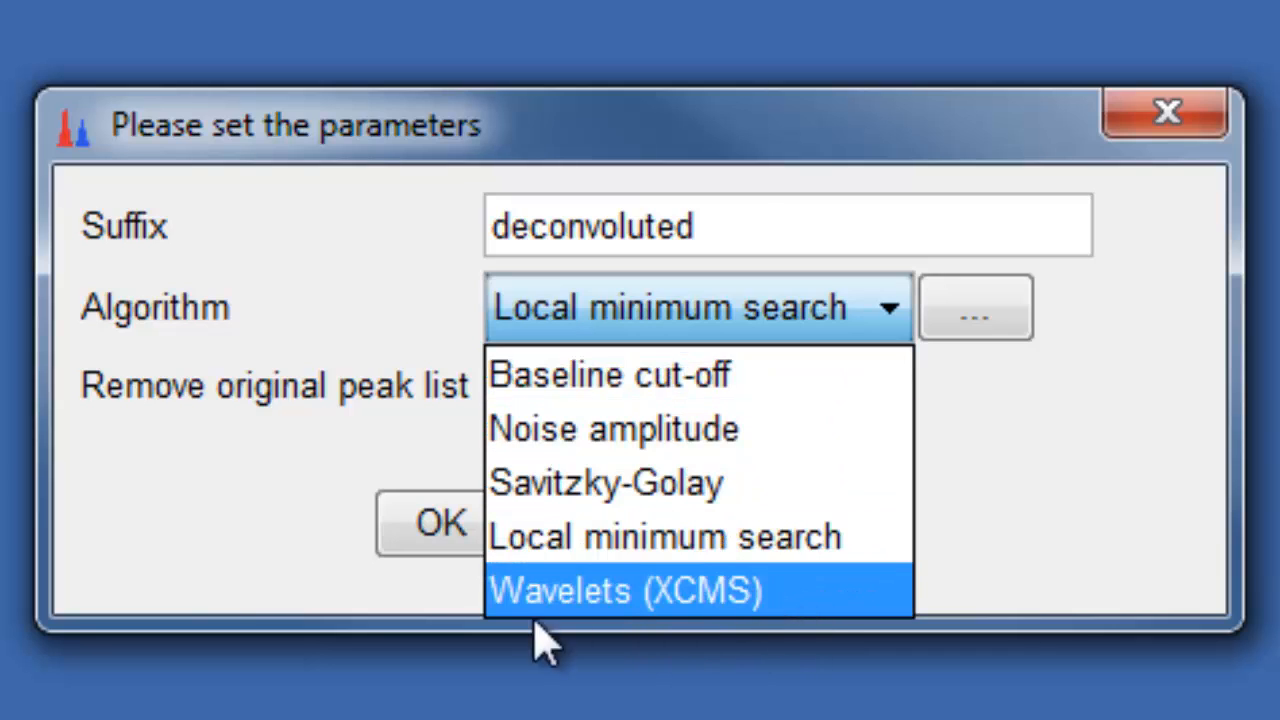
pyautogui.click(781, 545)
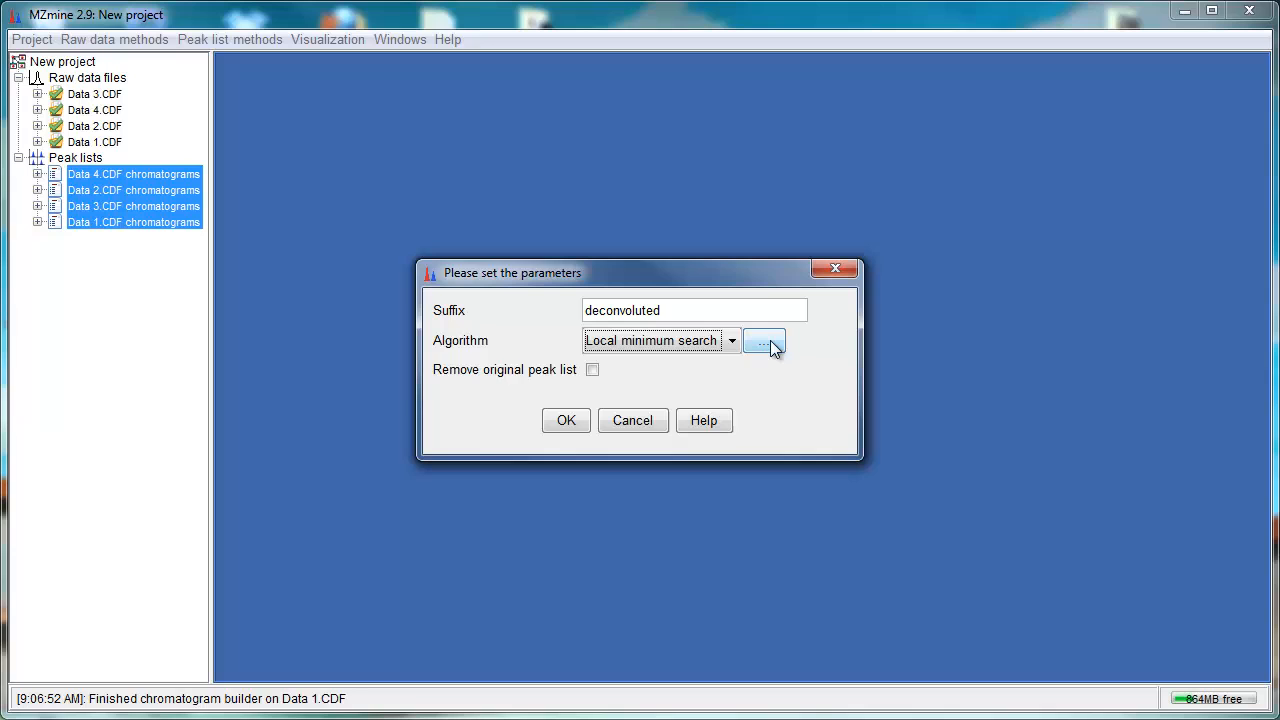
pyautogui.click(771, 347)
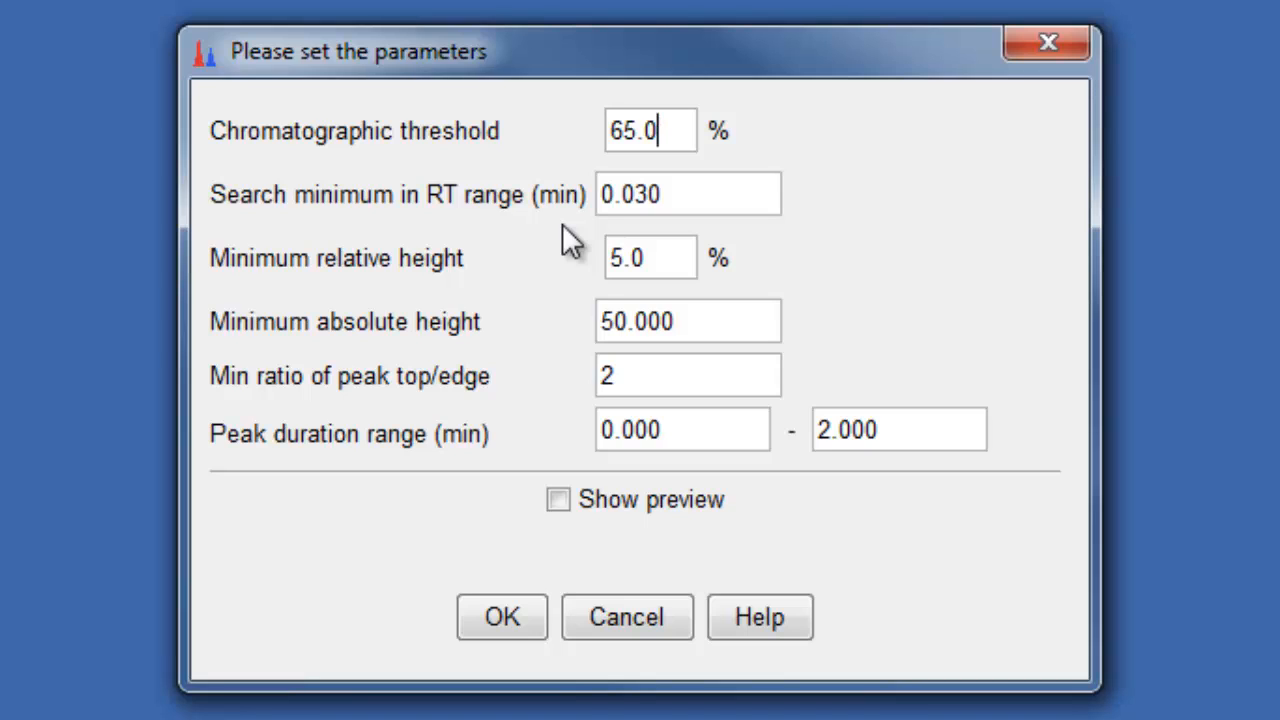
# Step: Review the Local minimum search parameters and preview chromatogram #215 829.57983 m/z of Data 4.CDF chromatograms
pyautogui.moveTo(654, 131)
pyautogui.click(654, 256)
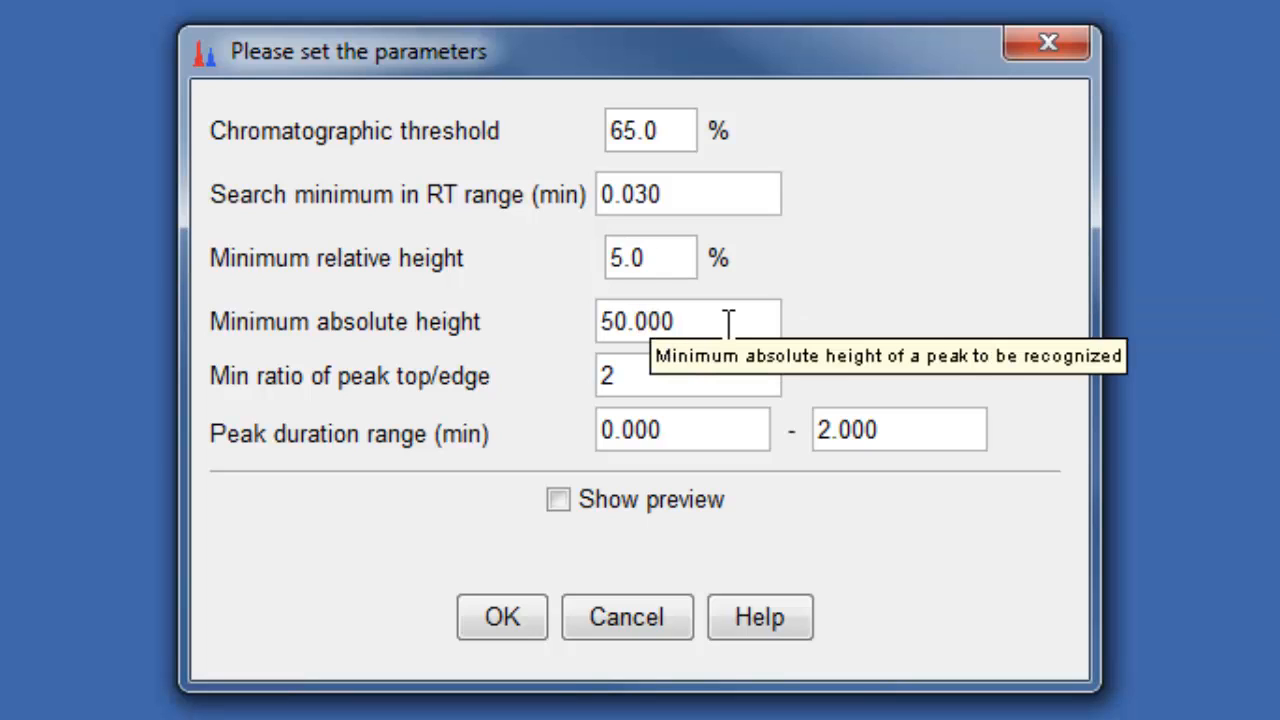
pyautogui.click(732, 323)
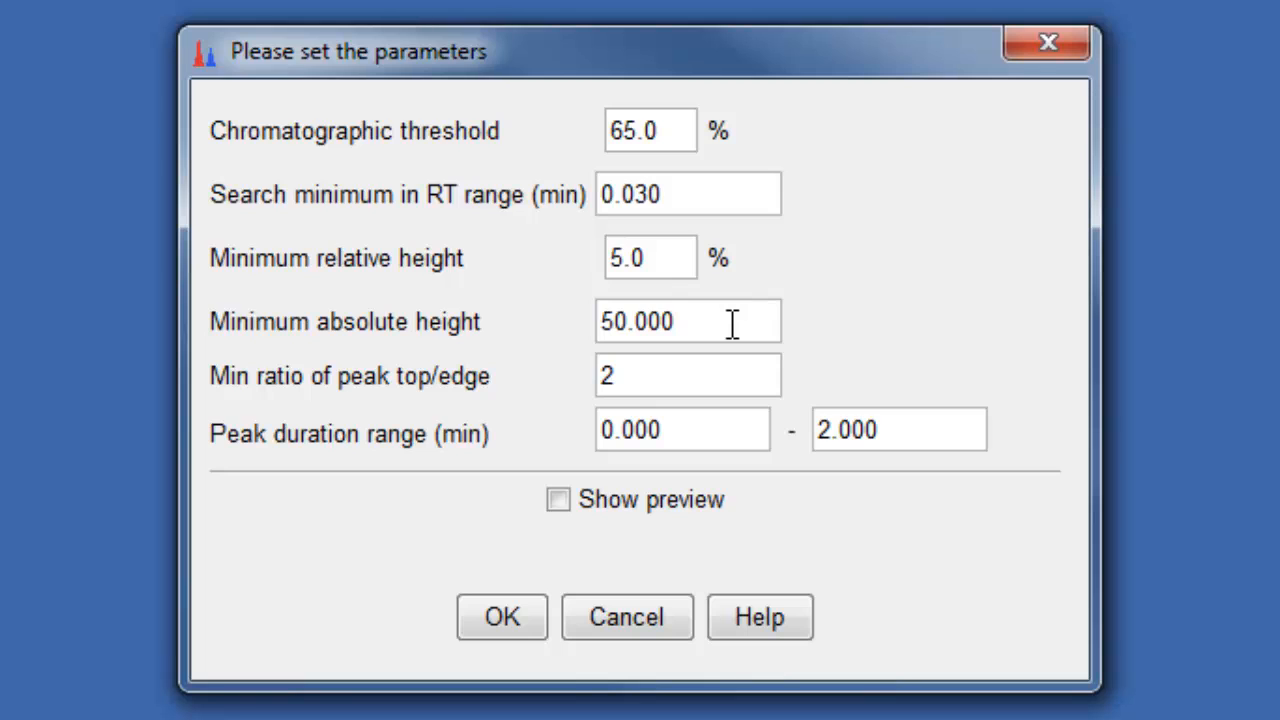
pyautogui.click(693, 380)
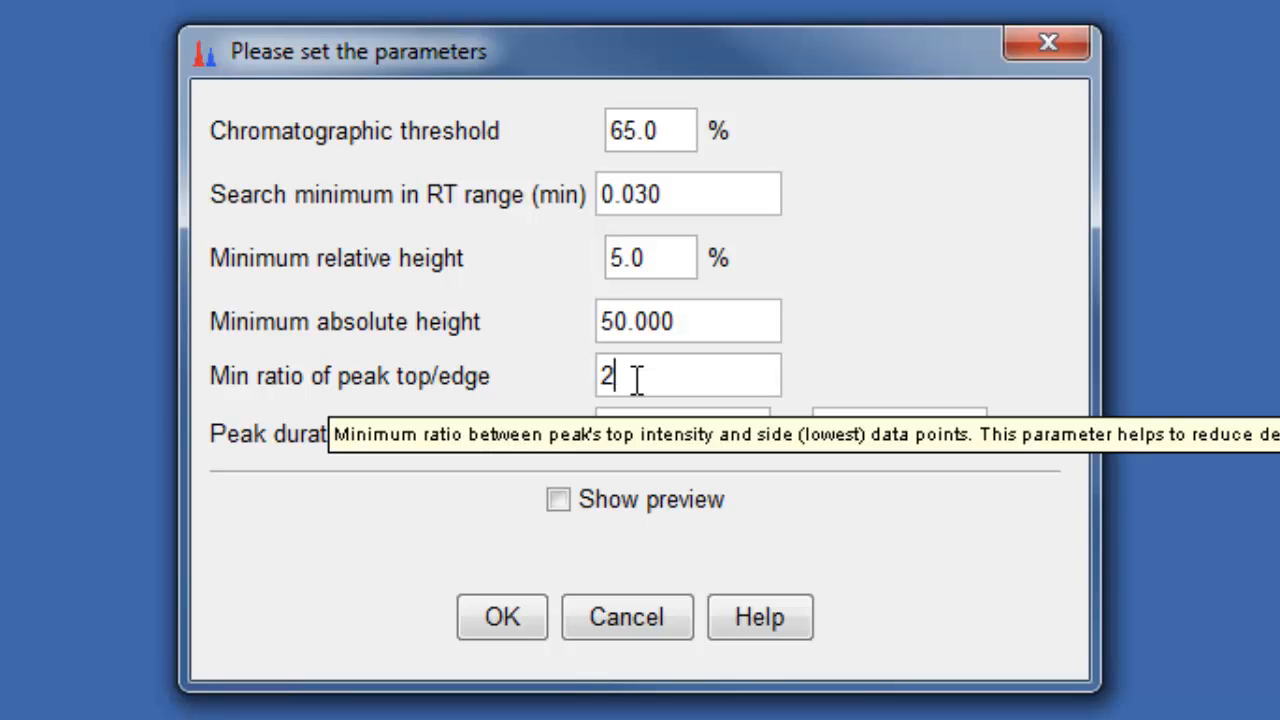
pyautogui.click(683, 426)
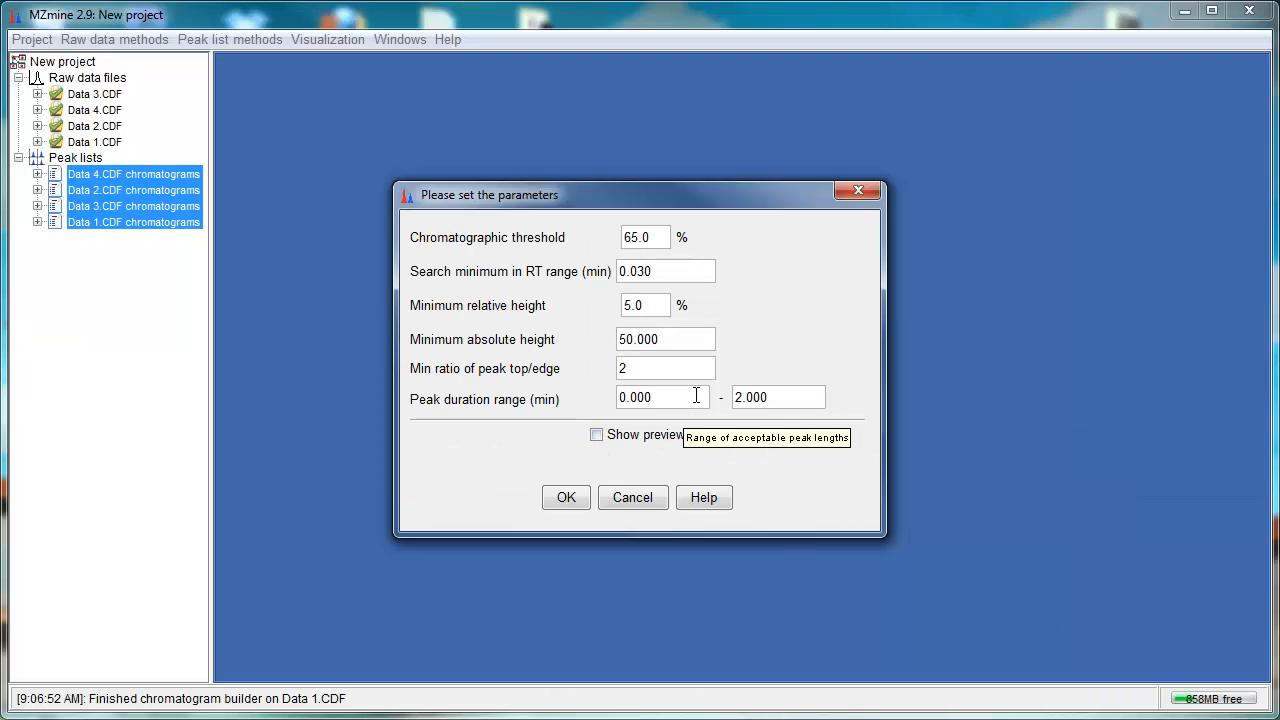
pyautogui.click(606, 441)
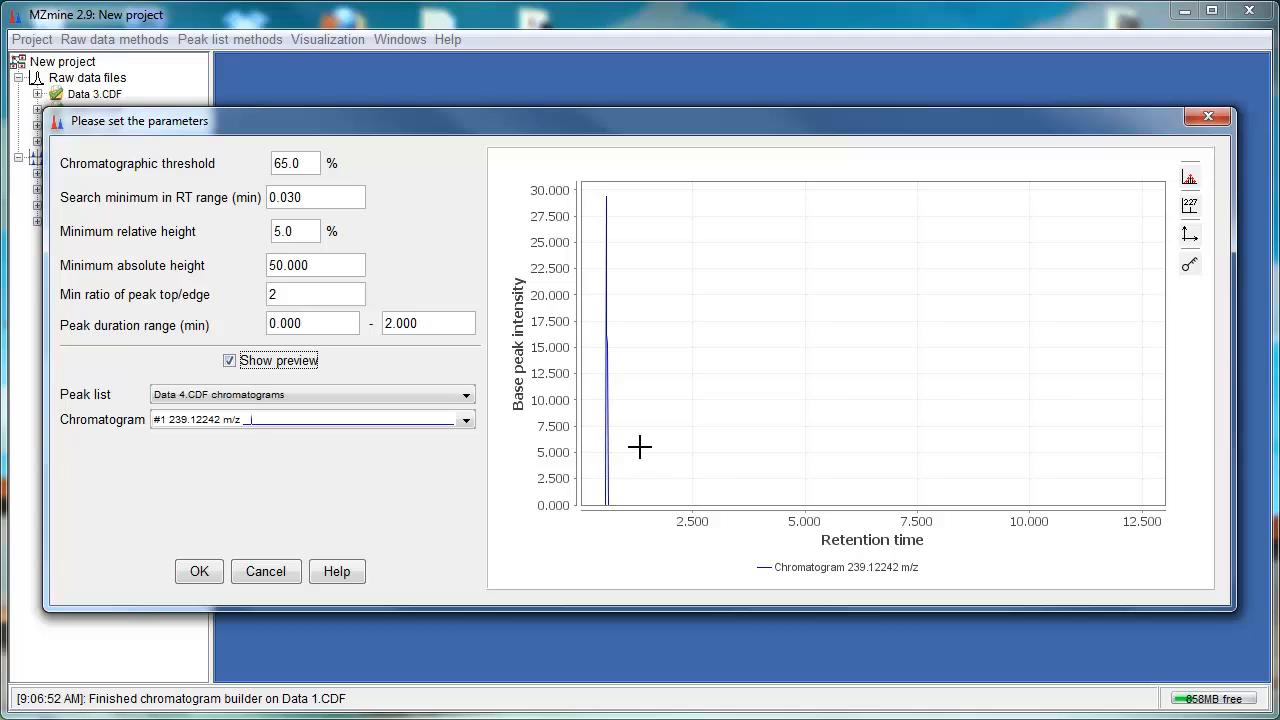
pyautogui.click(468, 424)
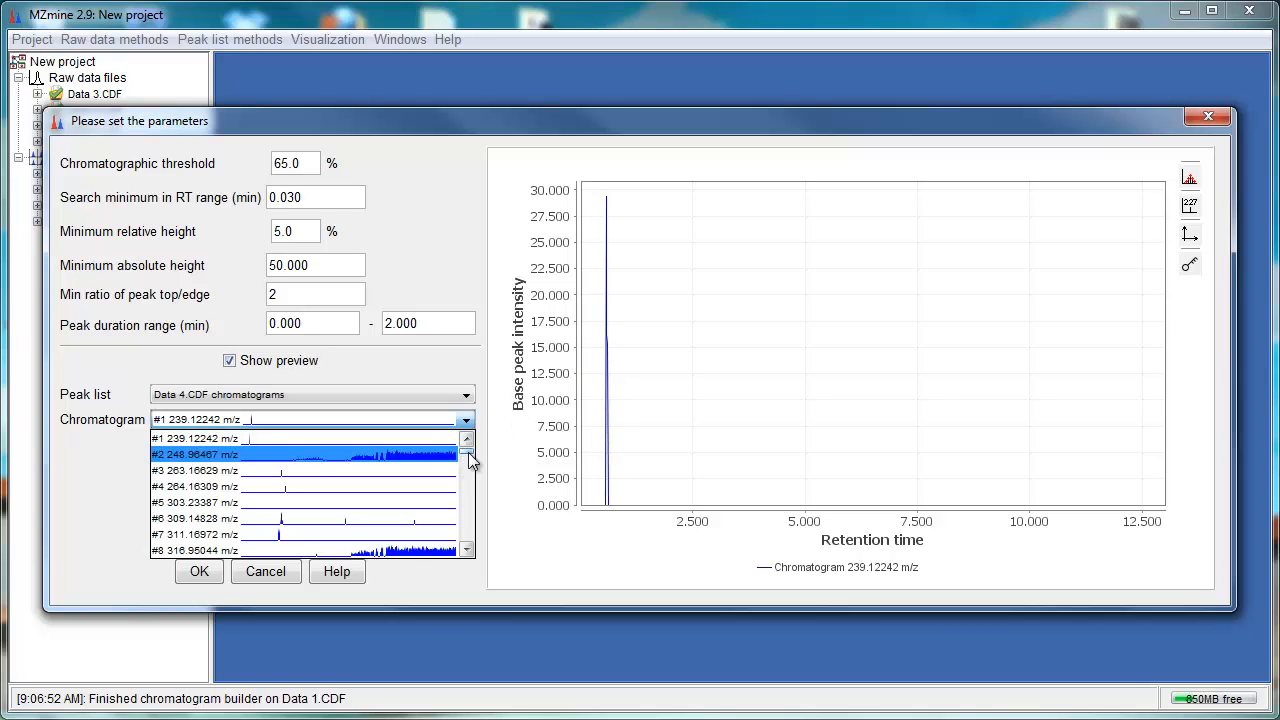
pyautogui.moveTo(467, 450); pyautogui.dragTo(467, 491)
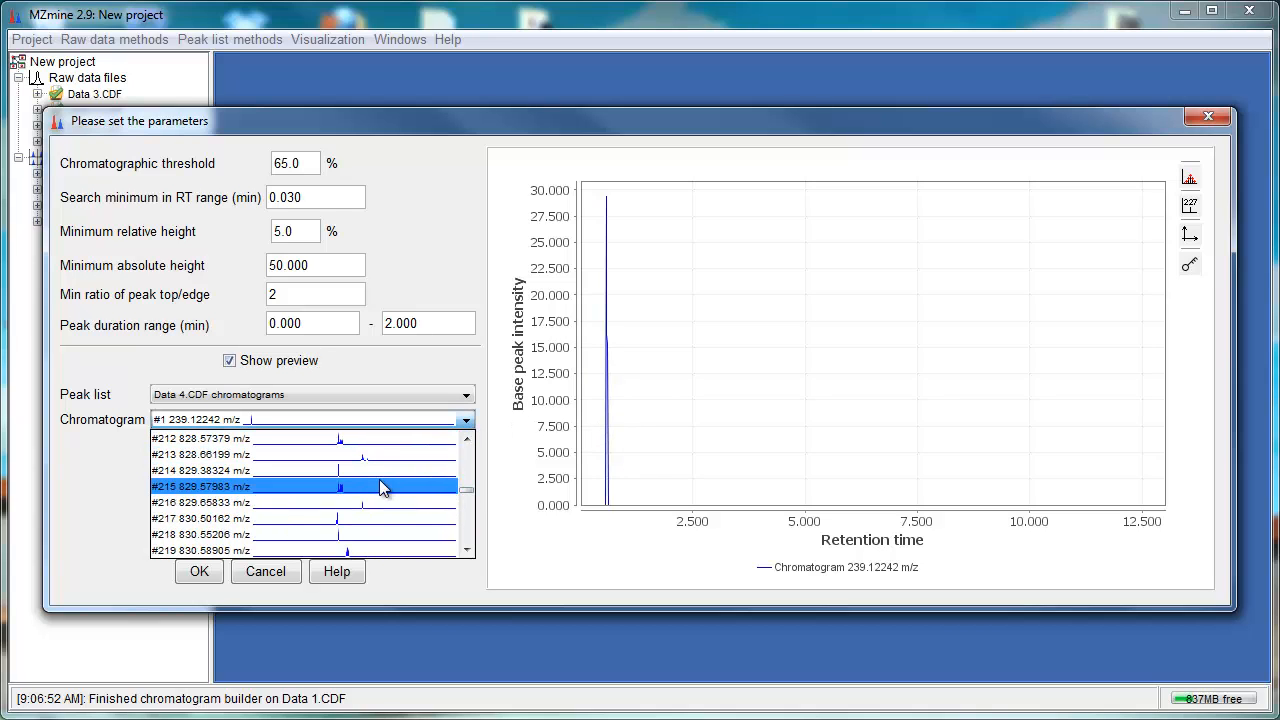
pyautogui.click(379, 479)
# Step: Preview chromatogram #229 835.53424 m/z, then run the deconvolution on the four peak lists
pyautogui.moveTo(818, 172); pyautogui.dragTo(886, 601)
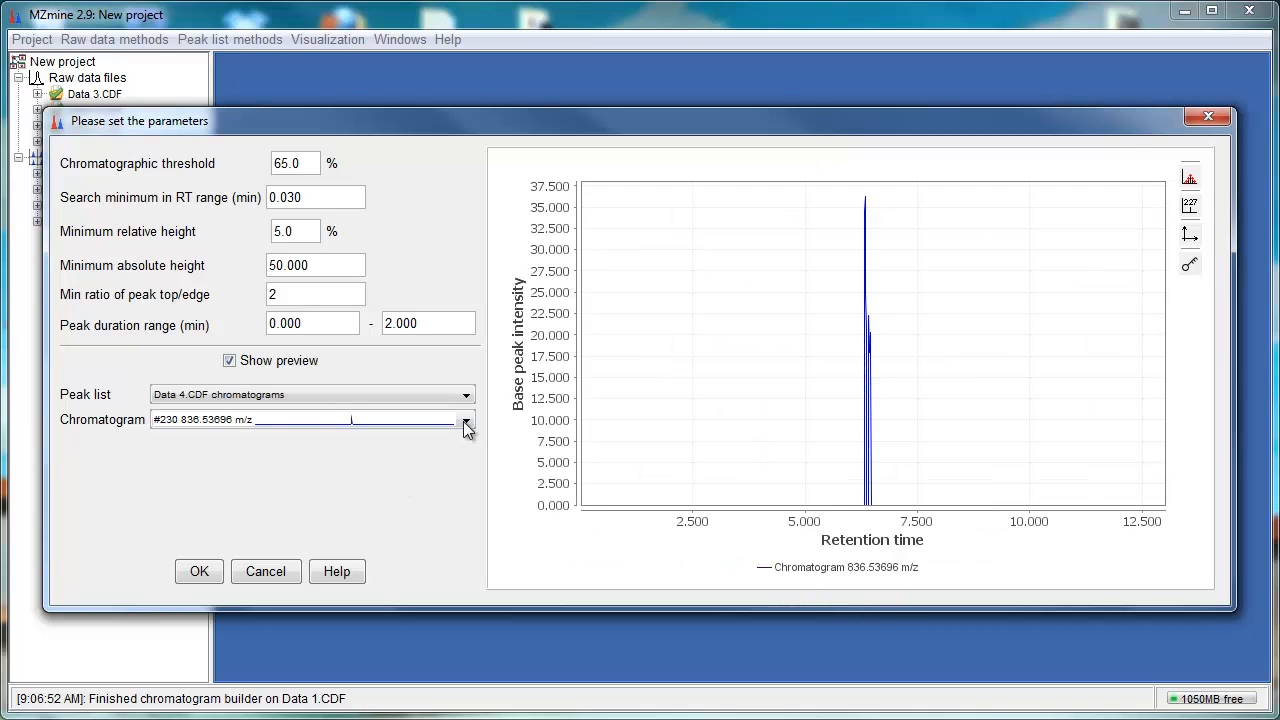
pyautogui.click(465, 423)
pyautogui.click(372, 519)
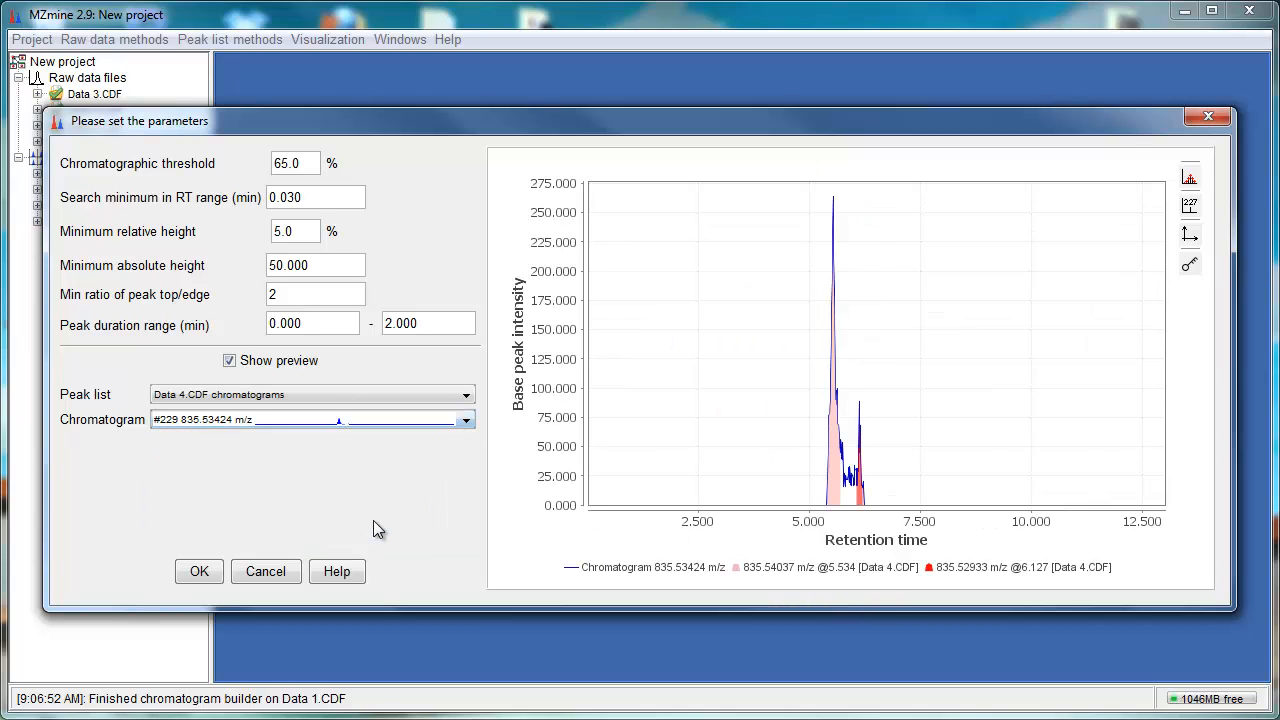
pyautogui.click(199, 571)
pyautogui.click(575, 421)
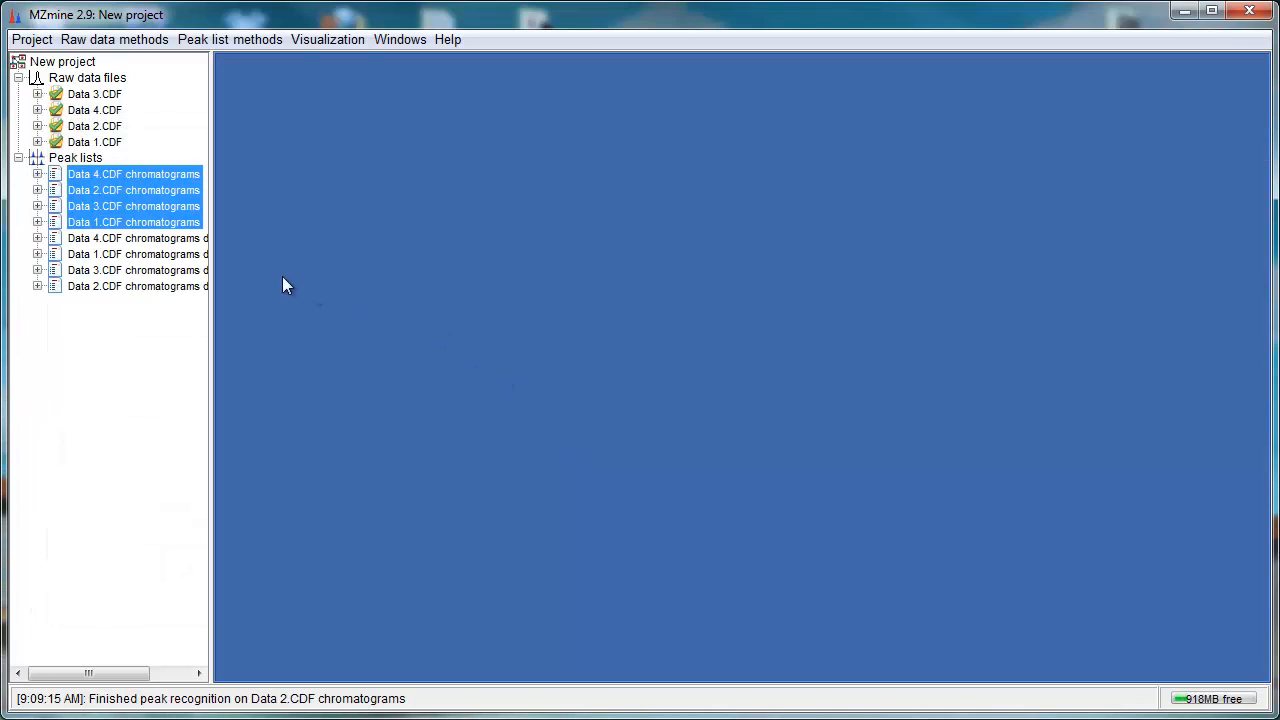
# Step: Select the four deconvoluted peak lists and open the Isotopic peaks grouper
pyautogui.click(190, 239)
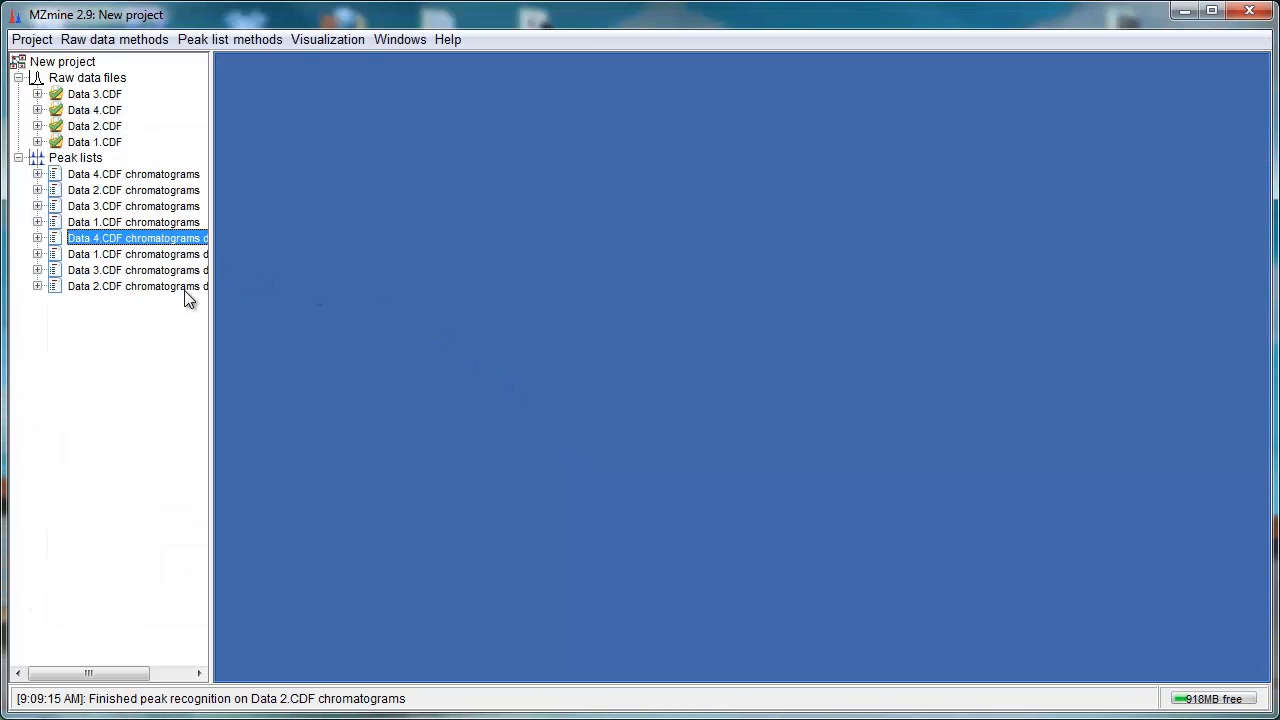
pyautogui.keyDown('shift'); pyautogui.click(186, 287); pyautogui.keyUp('shift')
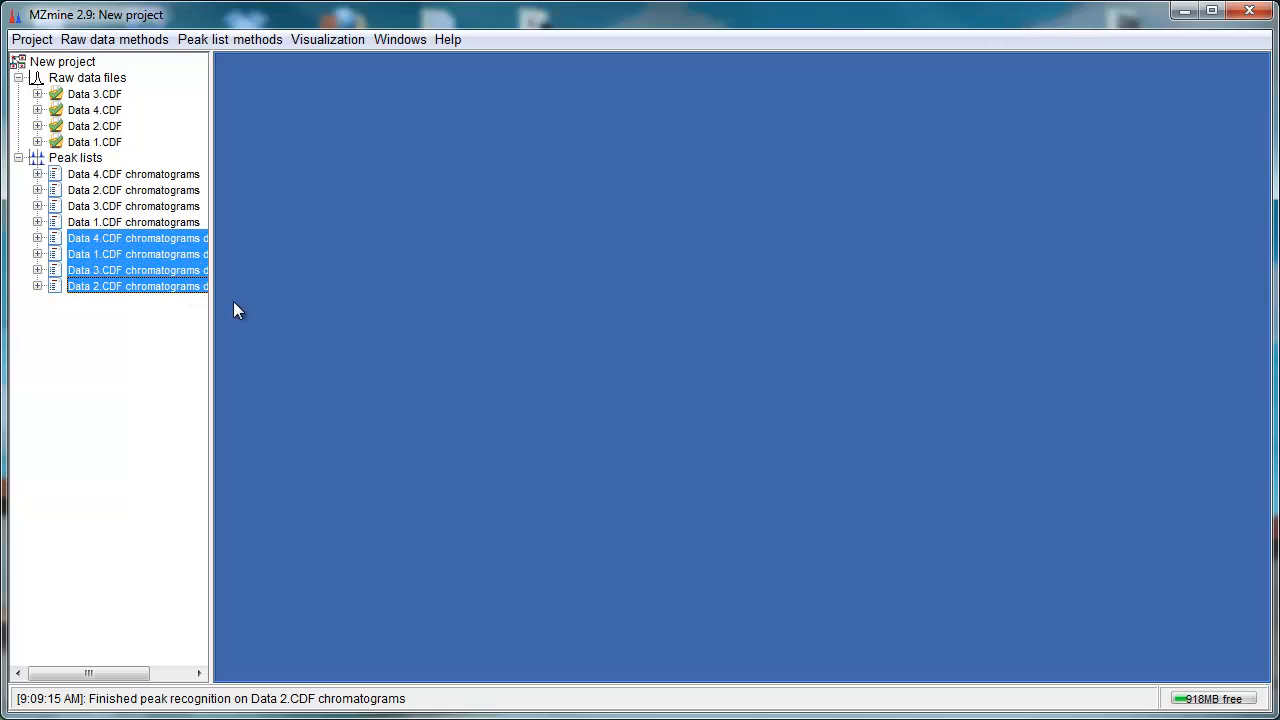
pyautogui.click(205, 40)
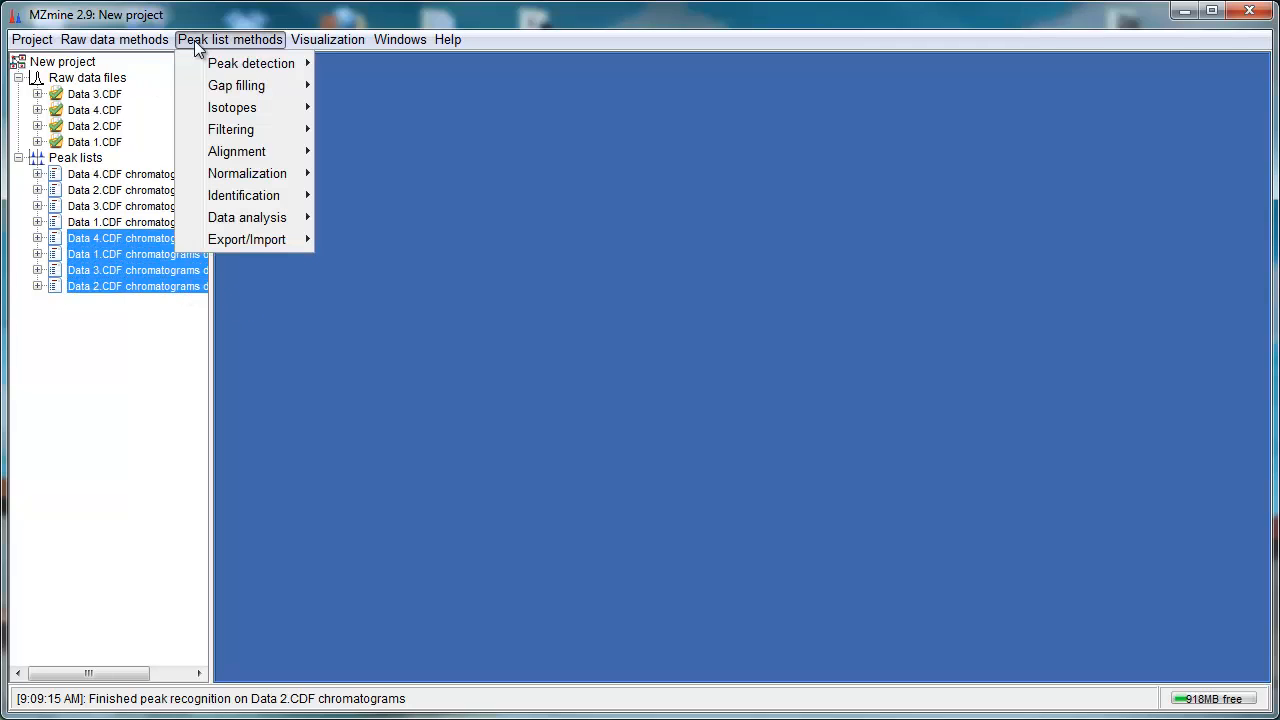
pyautogui.moveTo(224, 116)
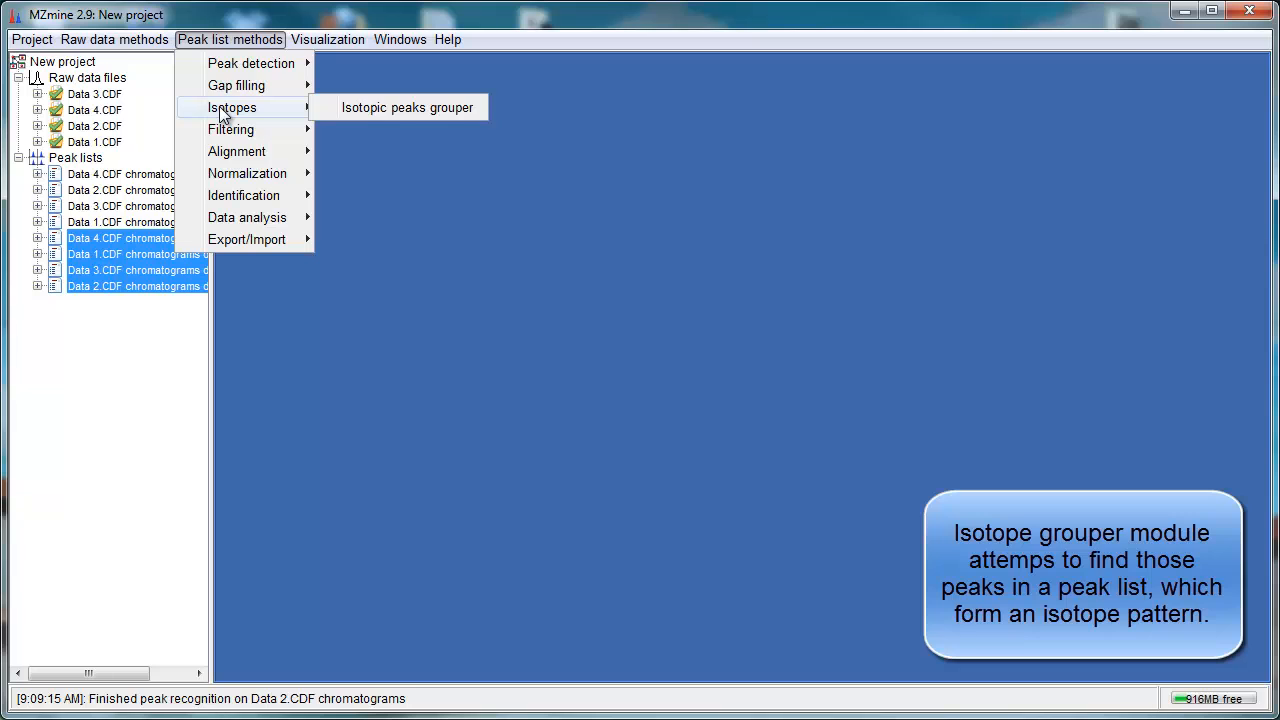
pyautogui.click(371, 113)
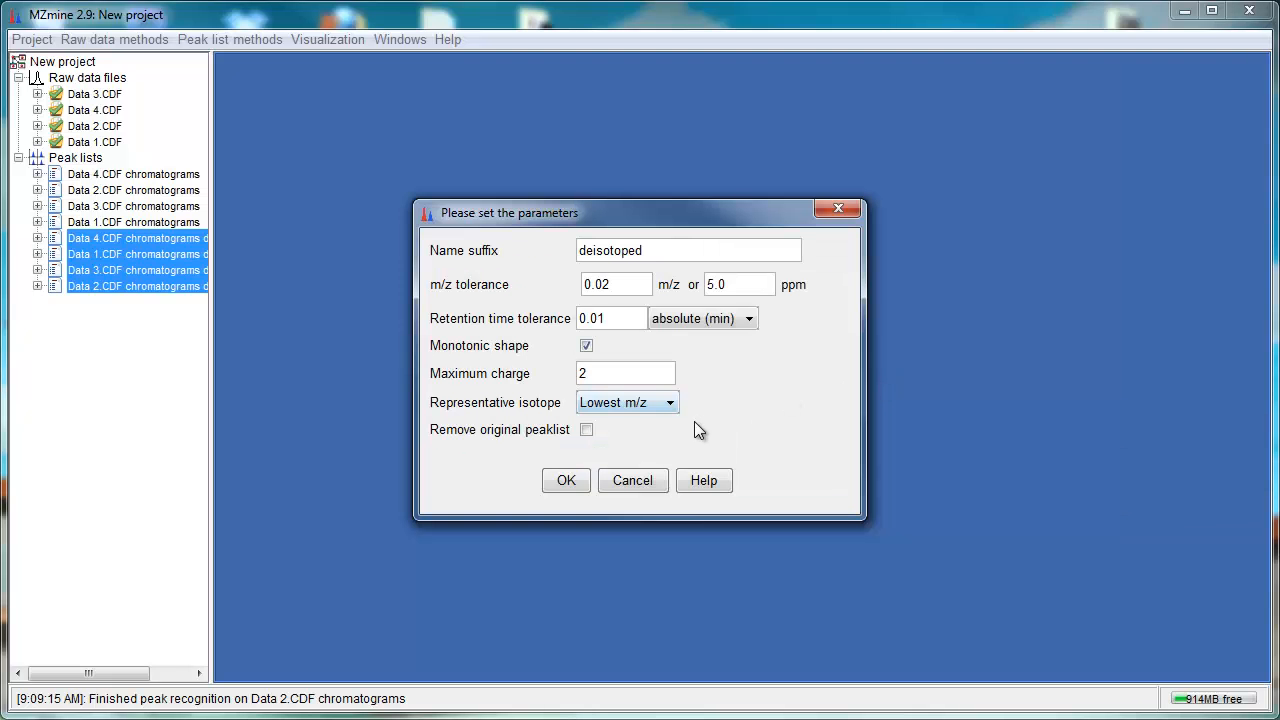
# Step: Run the Isotopic peaks grouper with suffix deisotoped and select the four resulting deisotoped peak lists
pyautogui.click(564, 482)
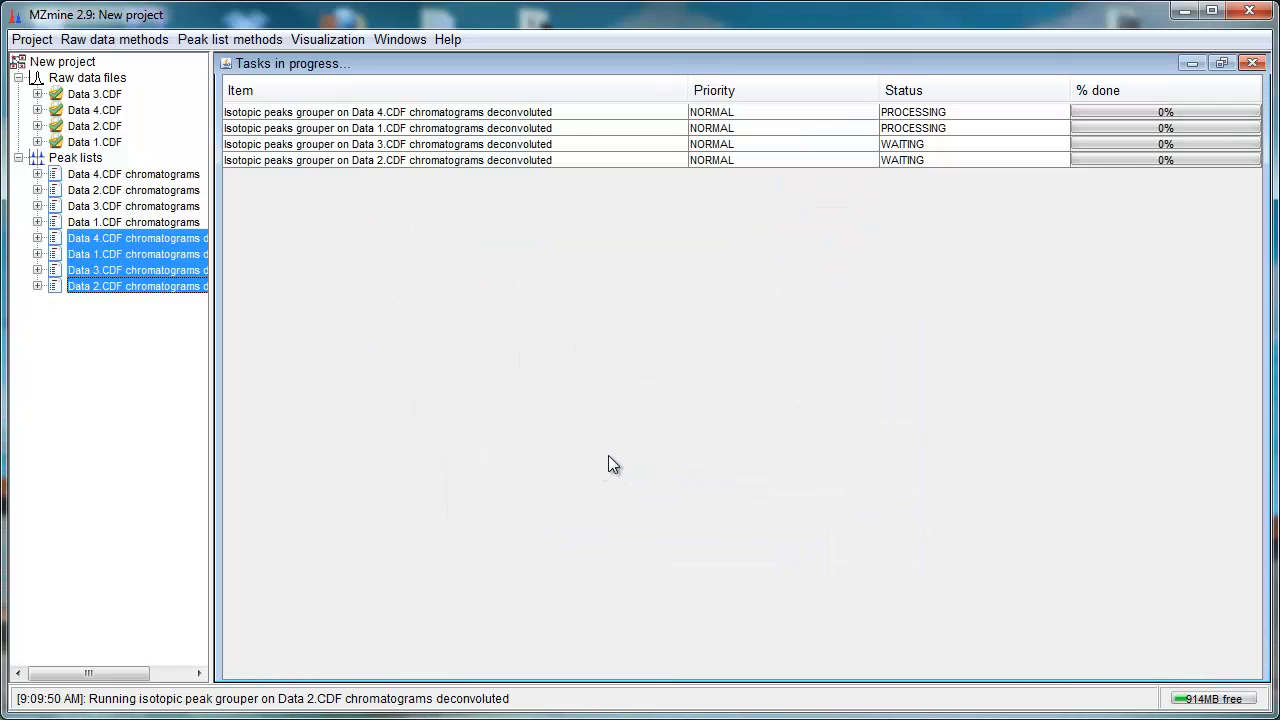
pyautogui.click(155, 303)
pyautogui.keyDown('shift'); pyautogui.click(141, 354); pyautogui.keyUp('shift')
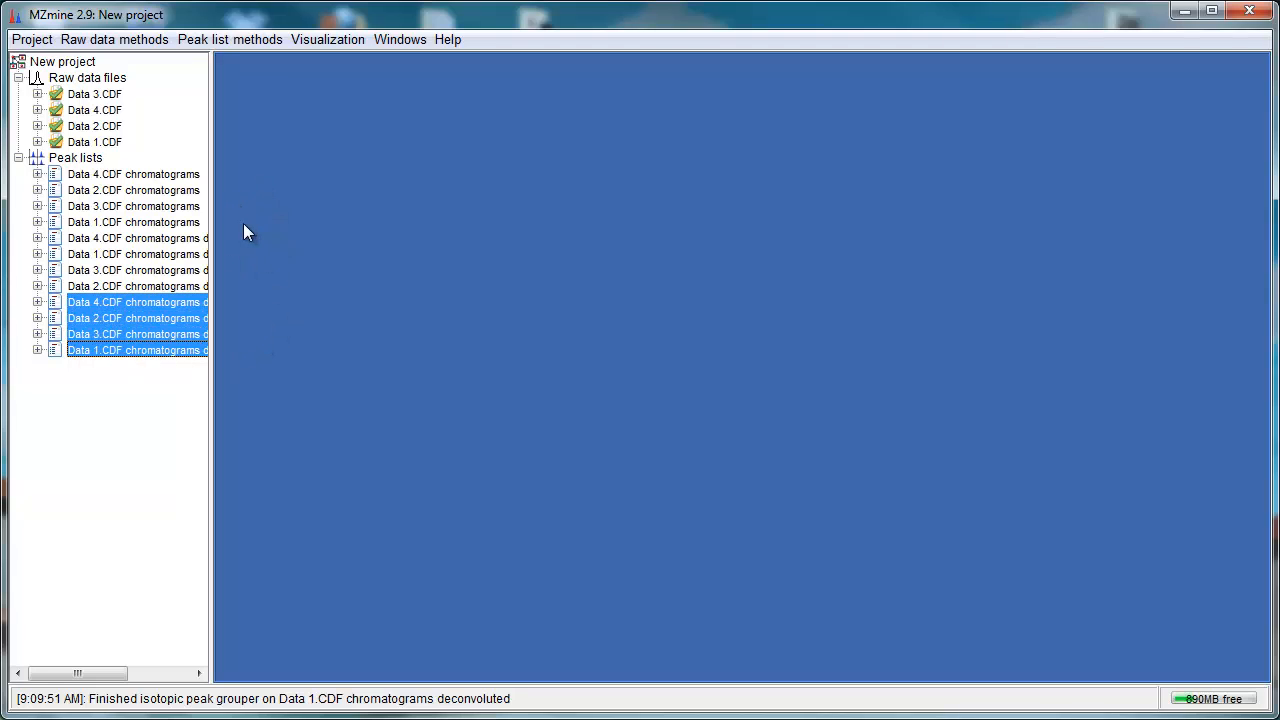
# Step: Apply the Peak list rows filter to the four deisotoped lists with suffix filtered and minimum 1 peak in a row and isotope pattern
pyautogui.click(232, 39)
pyautogui.moveTo(248, 133)
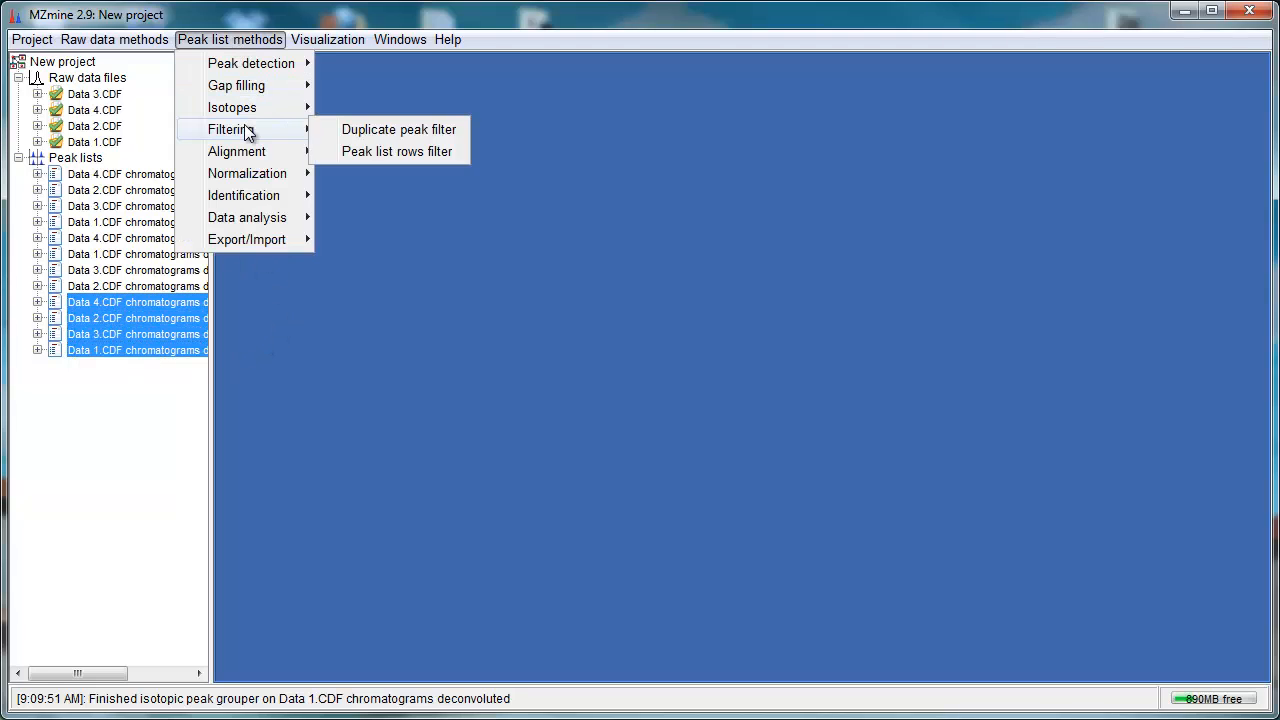
pyautogui.click(351, 151)
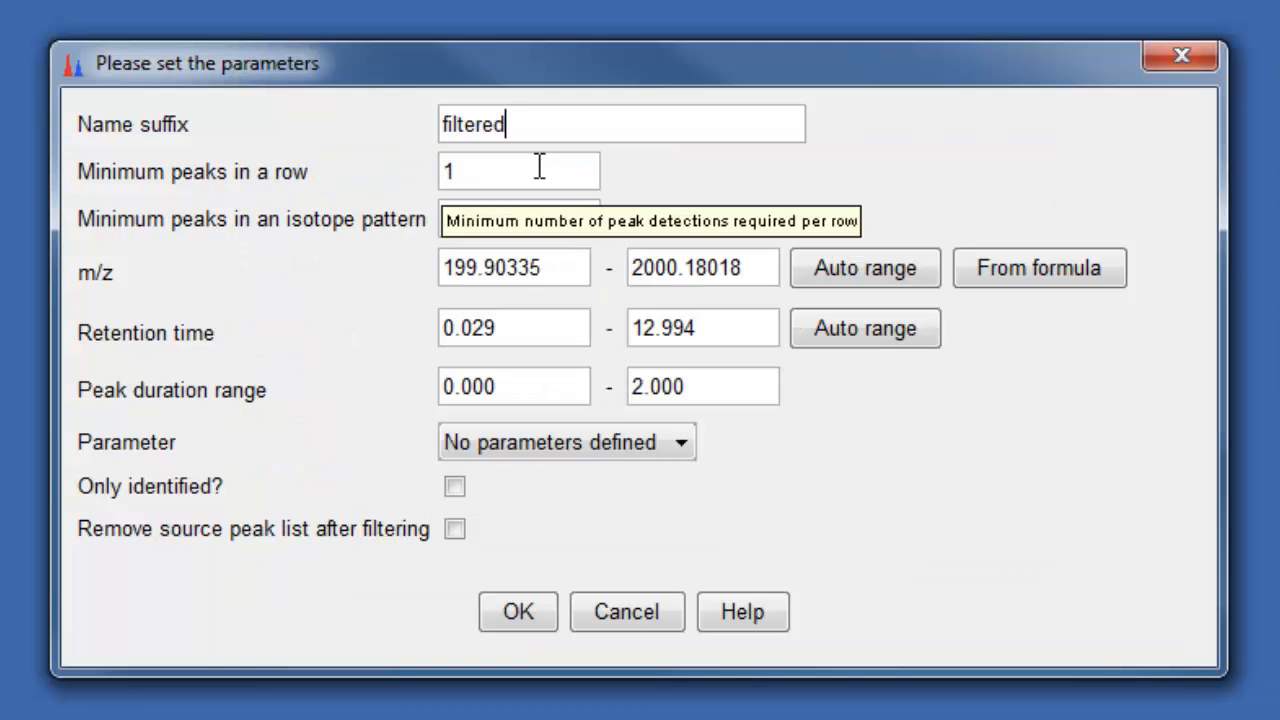
pyautogui.click(580, 242)
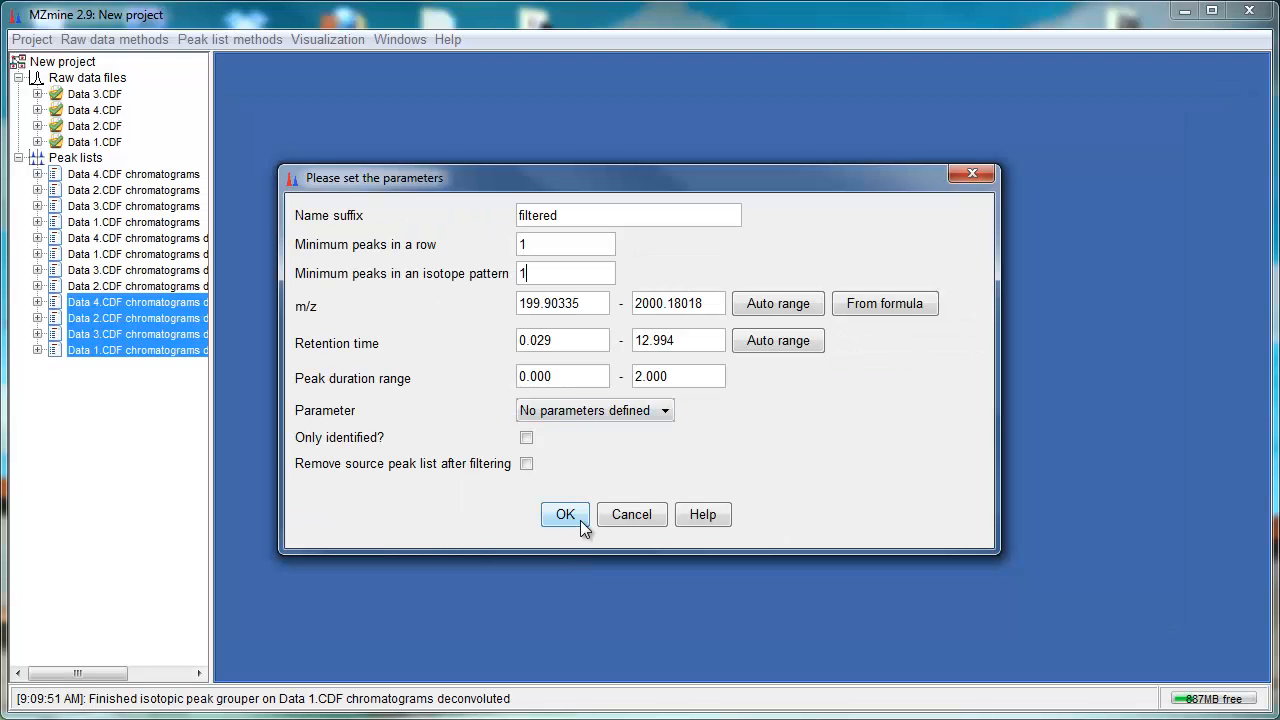
pyautogui.click(518, 611)
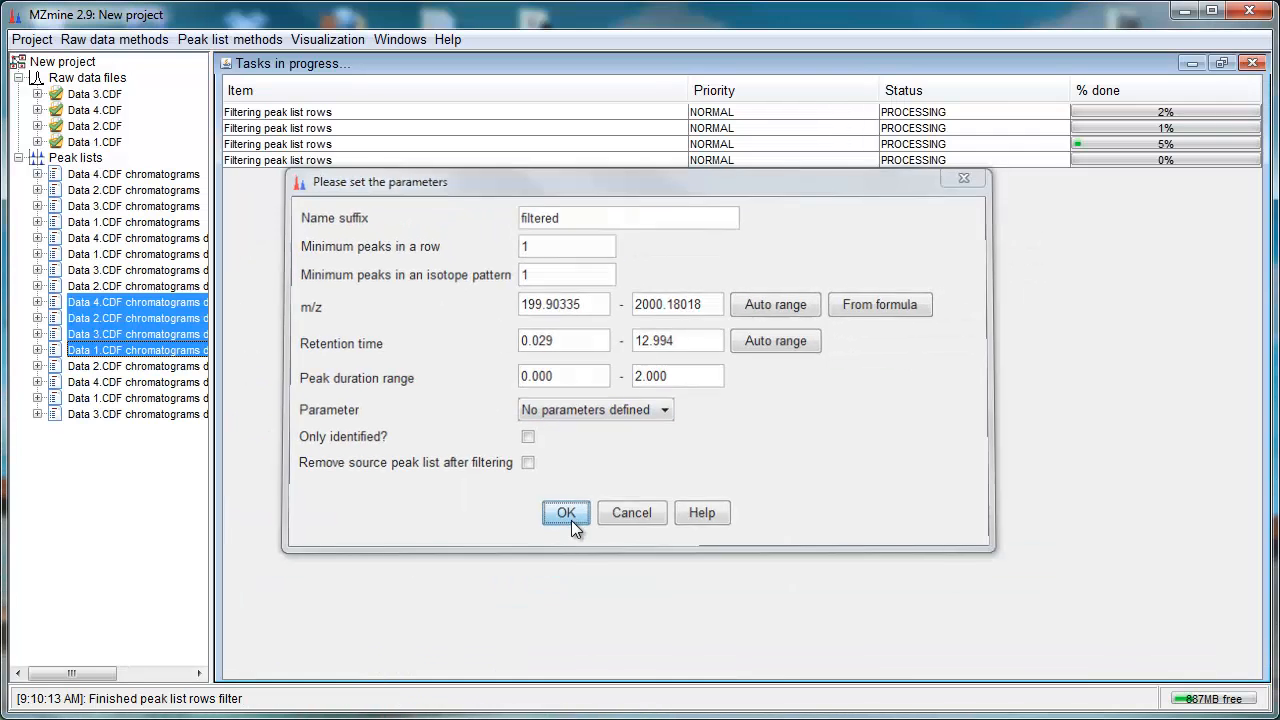
# Step: Open the filtered Data 2.CDF peak list, scroll through its rows, and close it
pyautogui.click(178, 366)
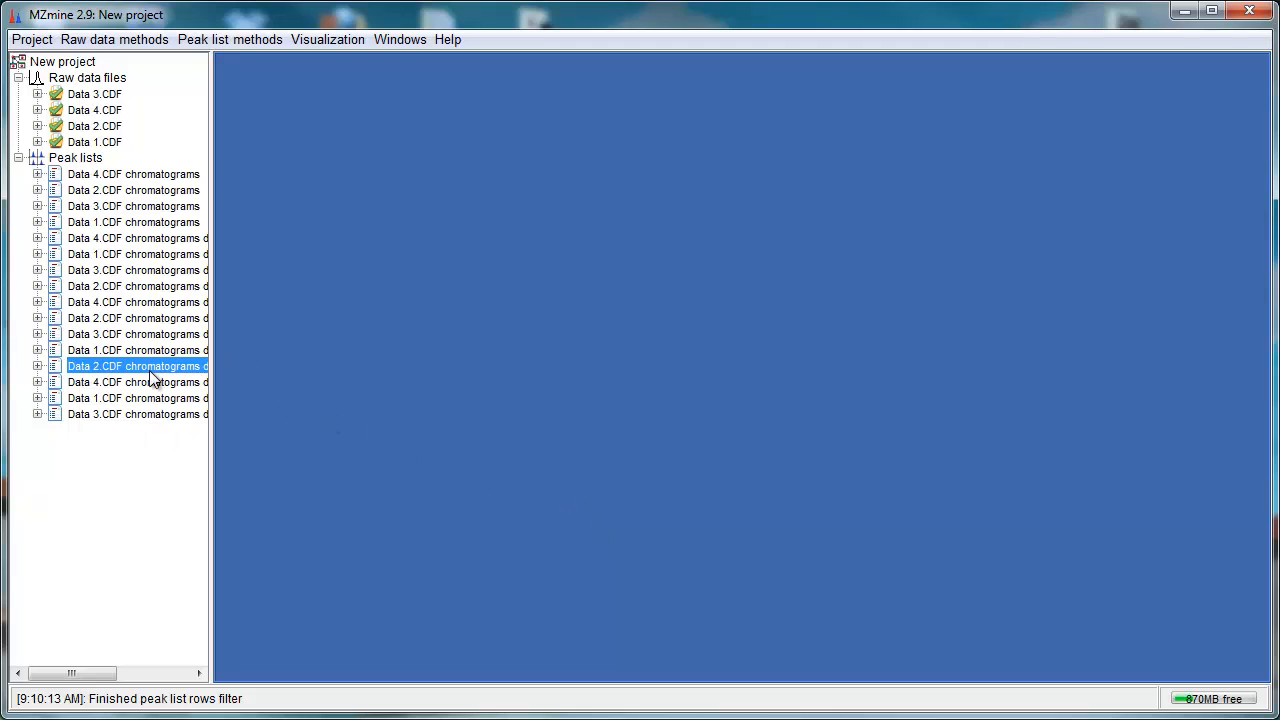
pyautogui.doubleClick(155, 367)
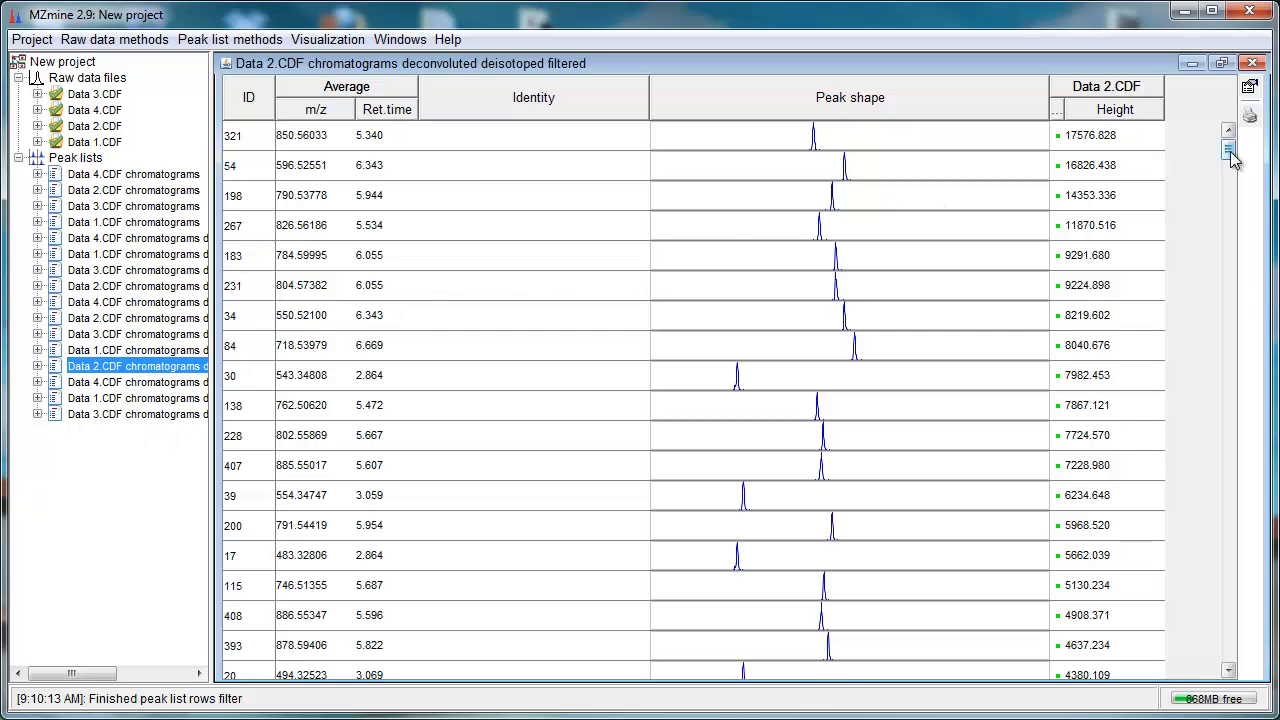
pyautogui.moveTo(1231, 157); pyautogui.dragTo(1174, 672)
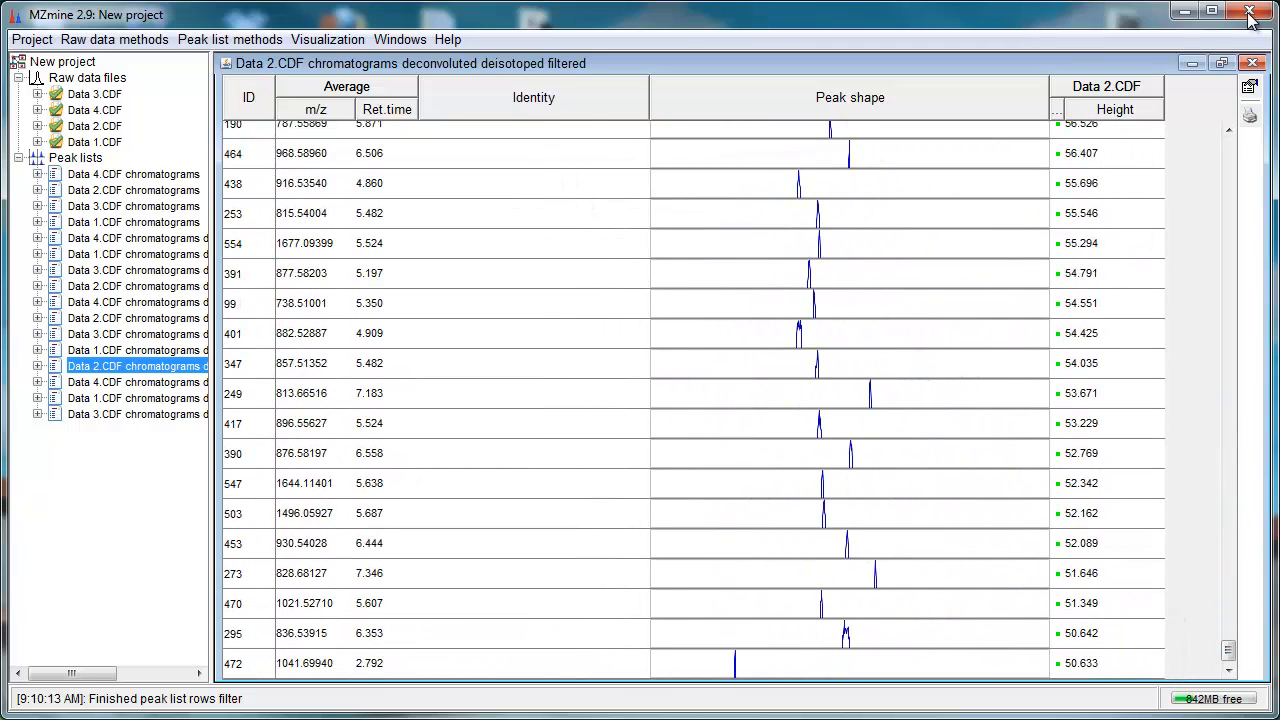
pyautogui.click(1252, 63)
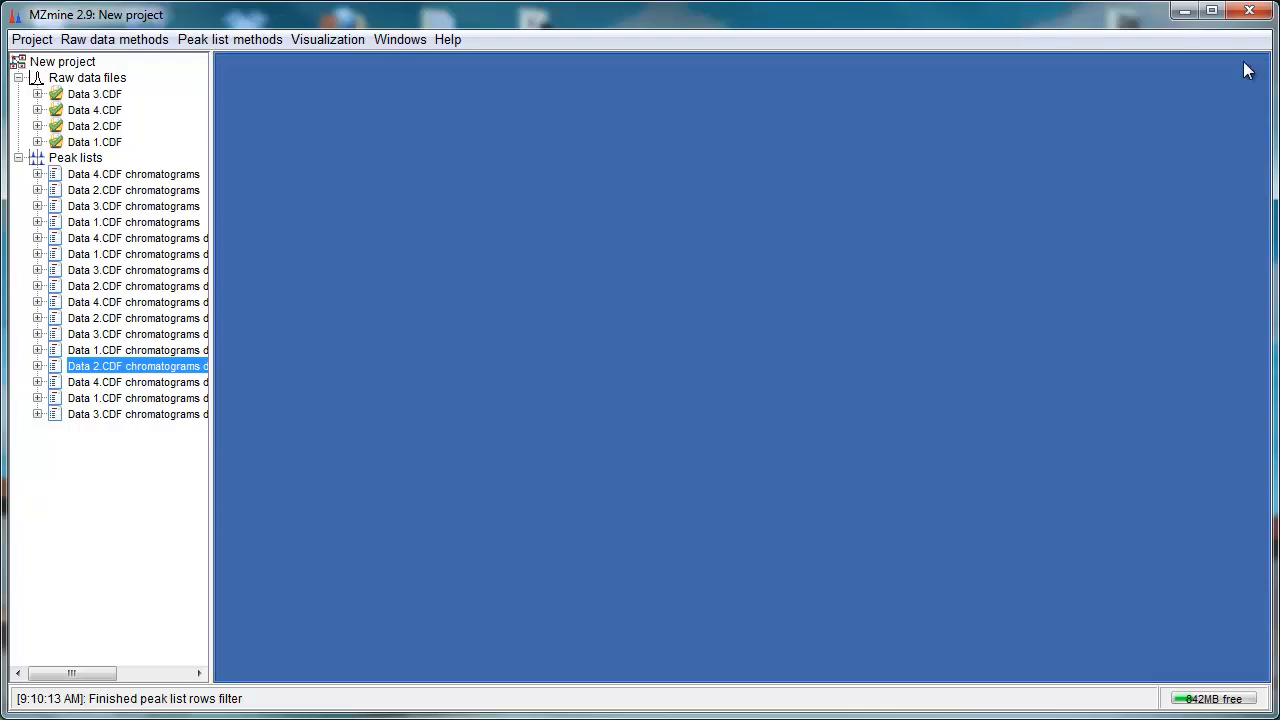
# Step: Run Custom database search on the four filtered lists using 120_MC_pos.csv with 0.04 m/z and 0.07 min tolerances
pyautogui.keyDown('shift'); pyautogui.click(111, 418); pyautogui.keyUp('shift')
pyautogui.click(230, 40)
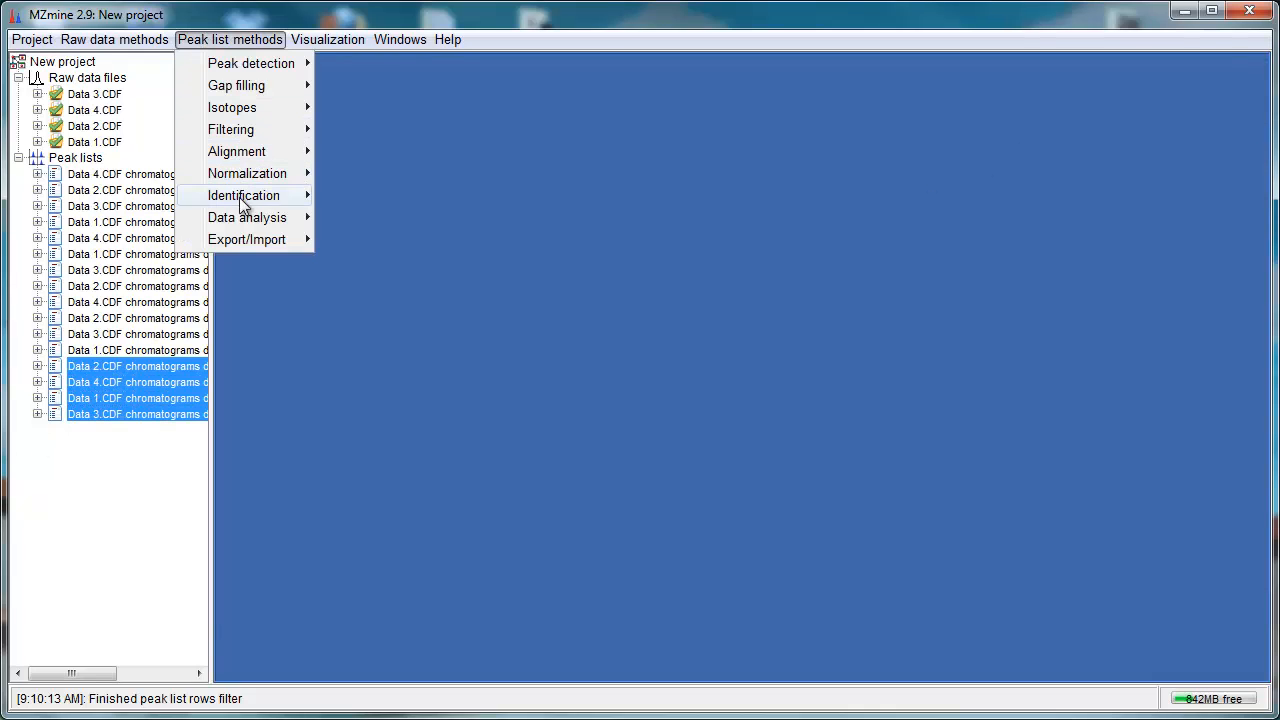
pyautogui.moveTo(310, 198)
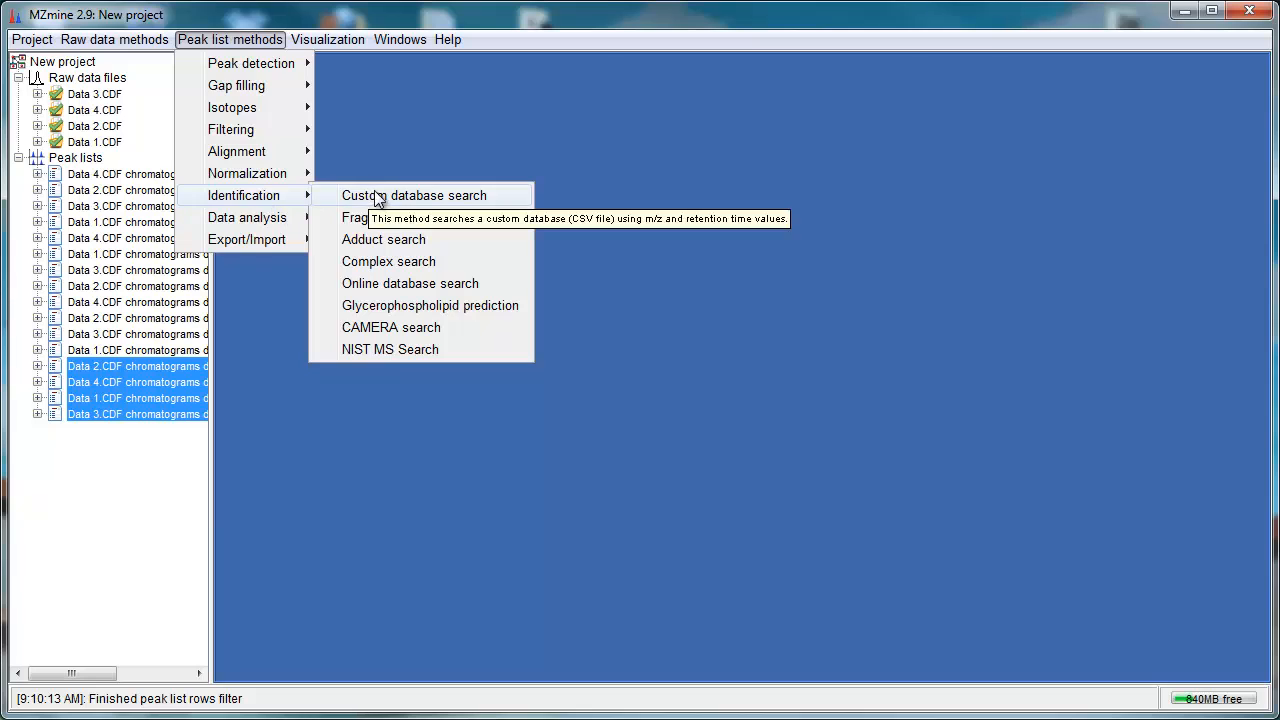
pyautogui.click(499, 198)
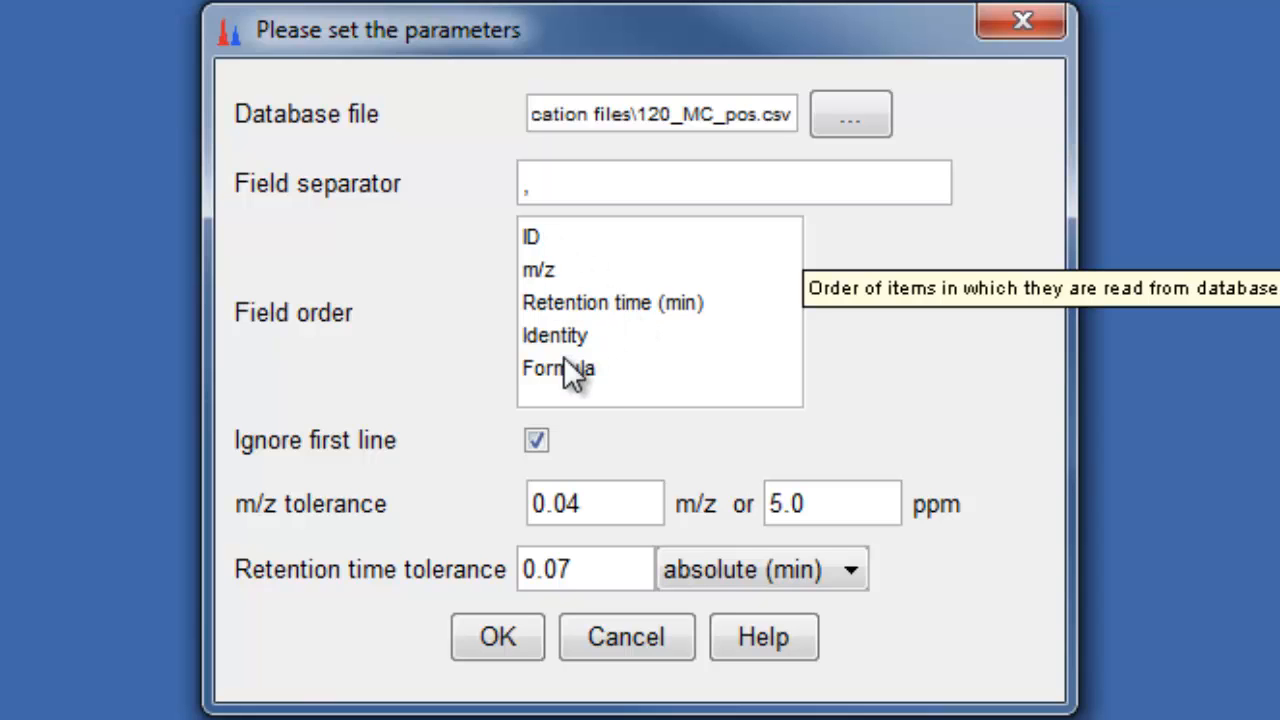
pyautogui.click(602, 497)
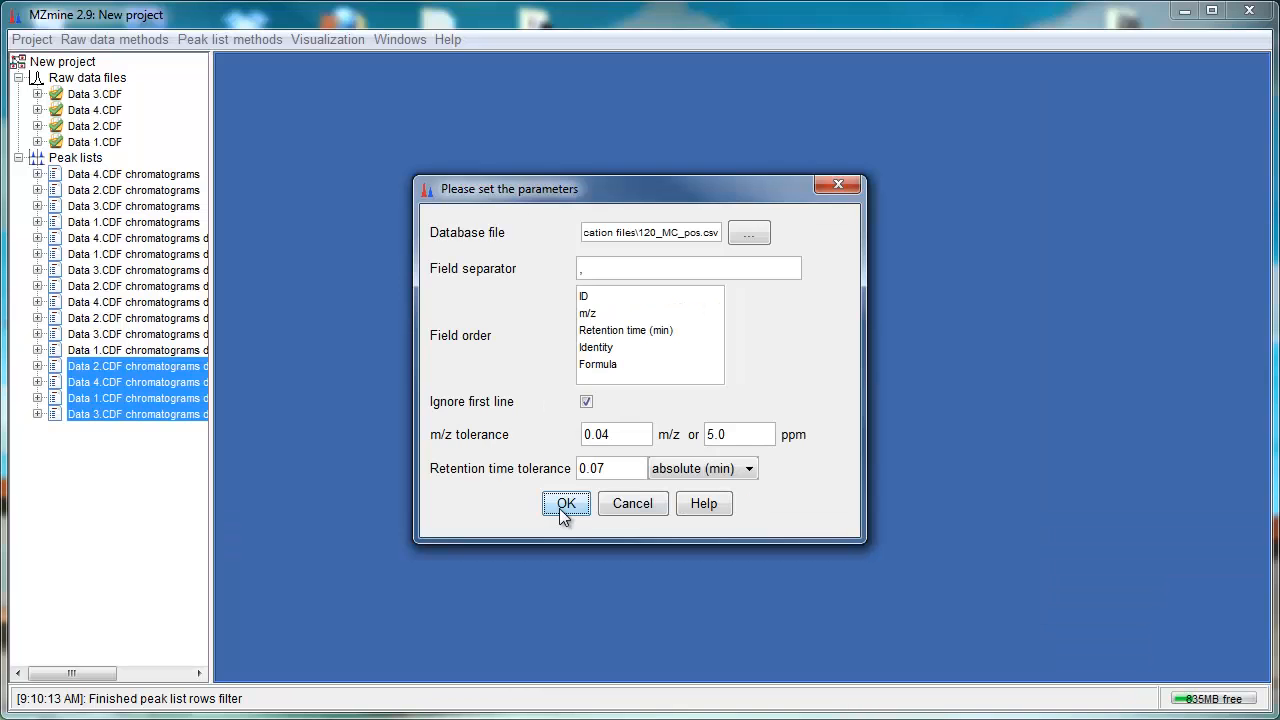
pyautogui.click(490, 642)
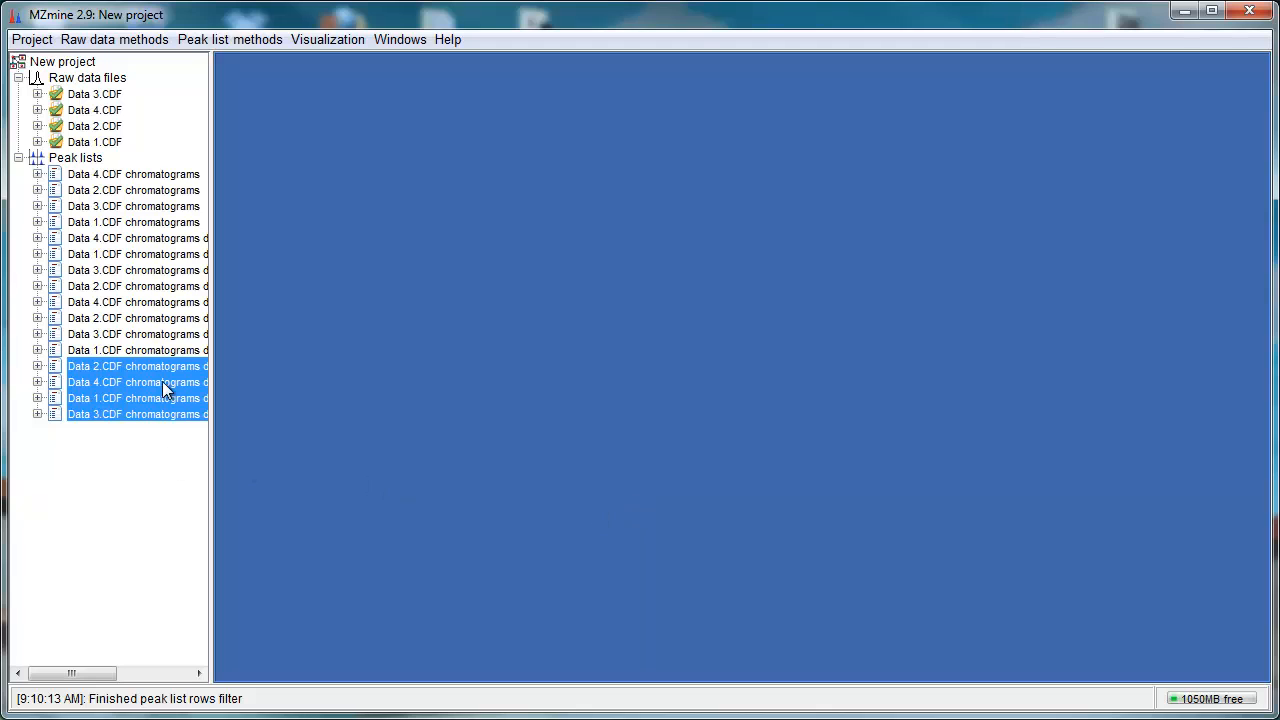
# Step: Open the filtered Data 2.CDF peak list to review the identities assigned by the database search
pyautogui.doubleClick(153, 369)
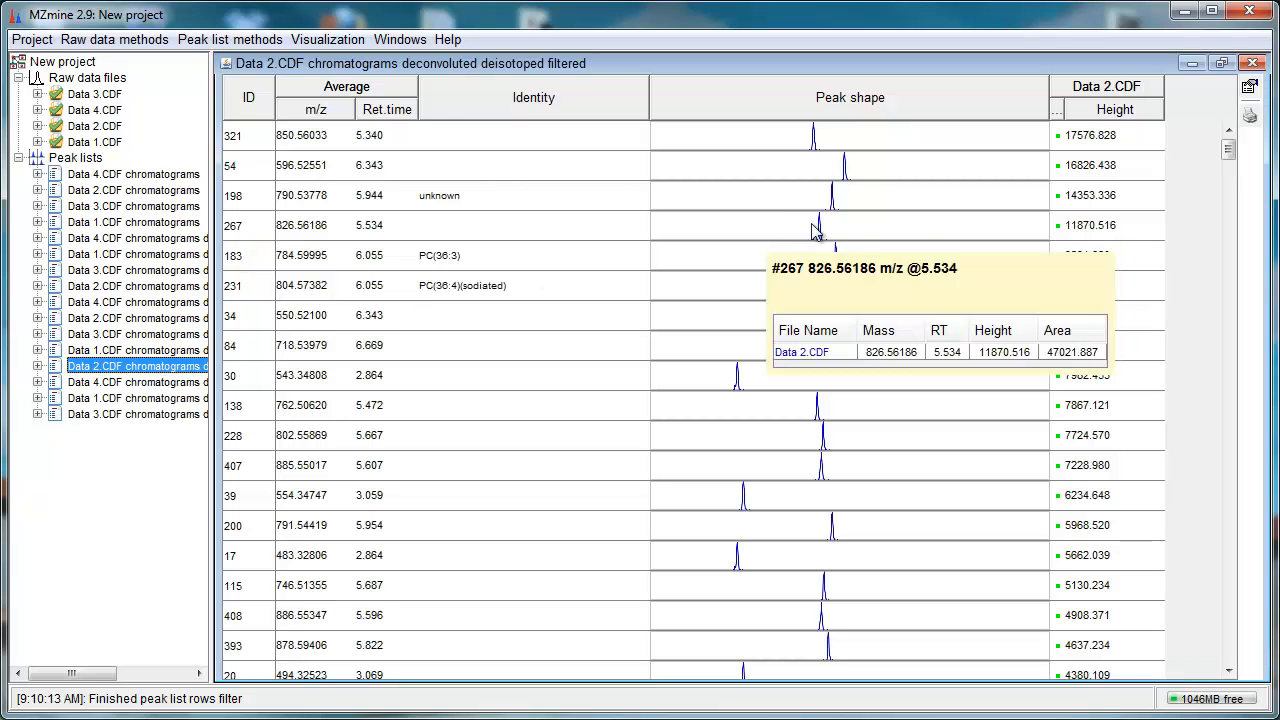
pyautogui.moveTo(1228, 160)
pyautogui.mouseDown()
pyautogui.moveTo(1226, 228)
pyautogui.moveTo(1228, 148)
pyautogui.mouseUp()
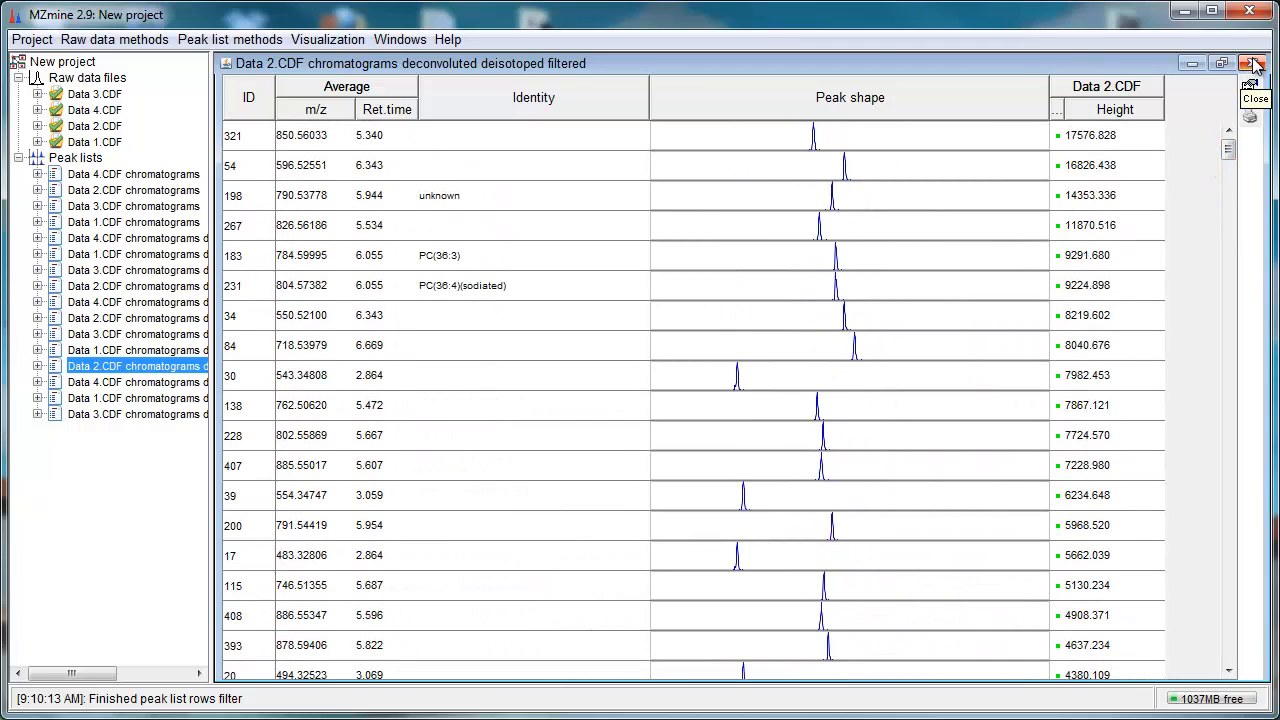
pyautogui.click(1254, 63)
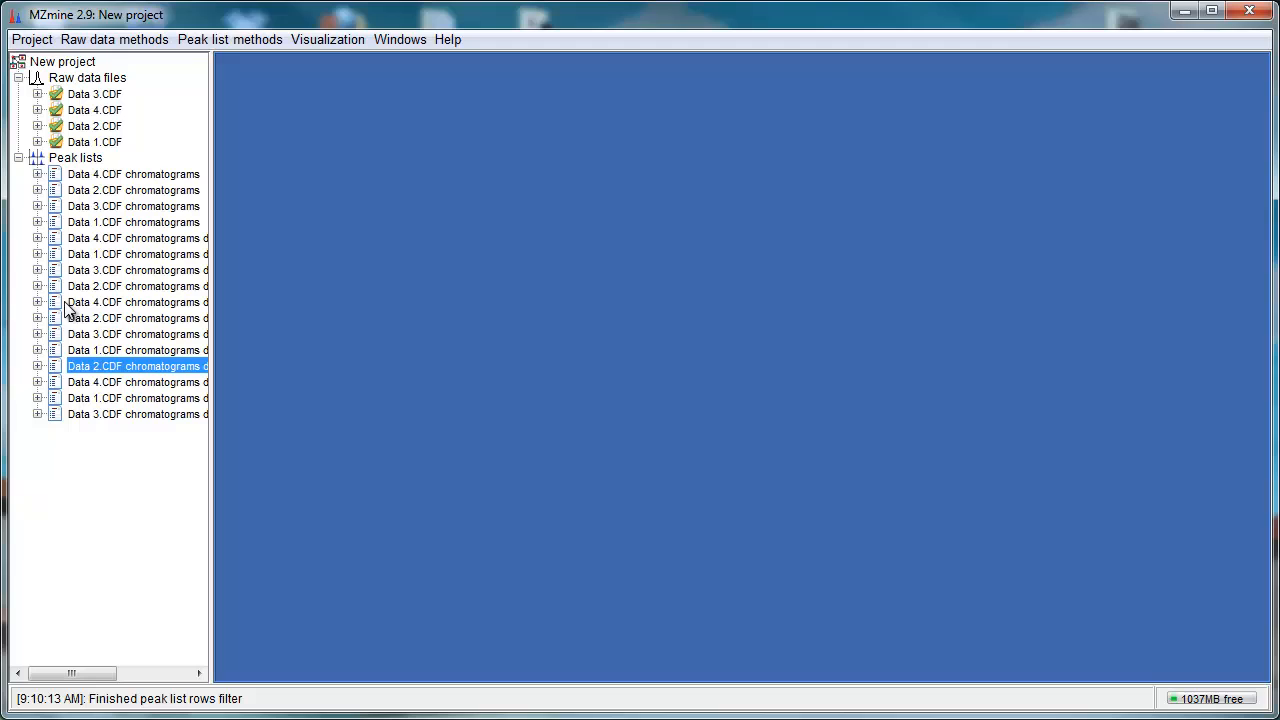
pyautogui.doubleClick(160, 367)
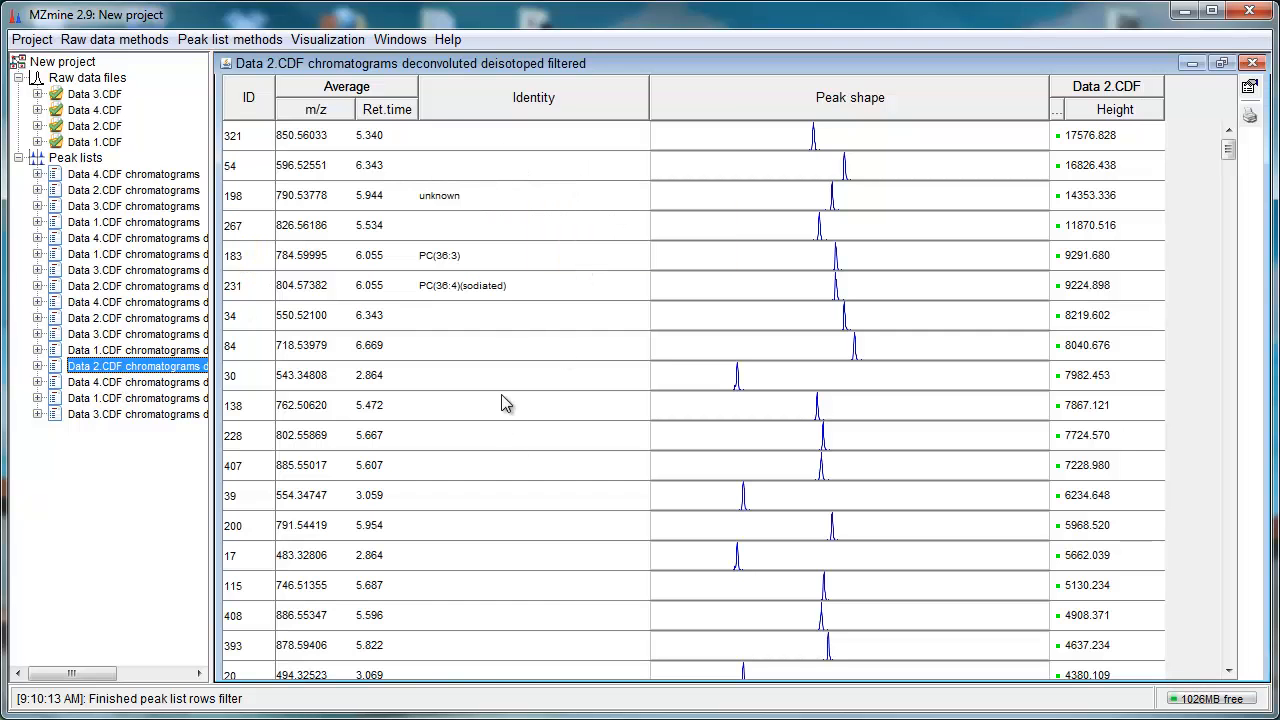
pyautogui.click(1252, 63)
pyautogui.click(150, 368)
pyautogui.doubleClick(150, 372)
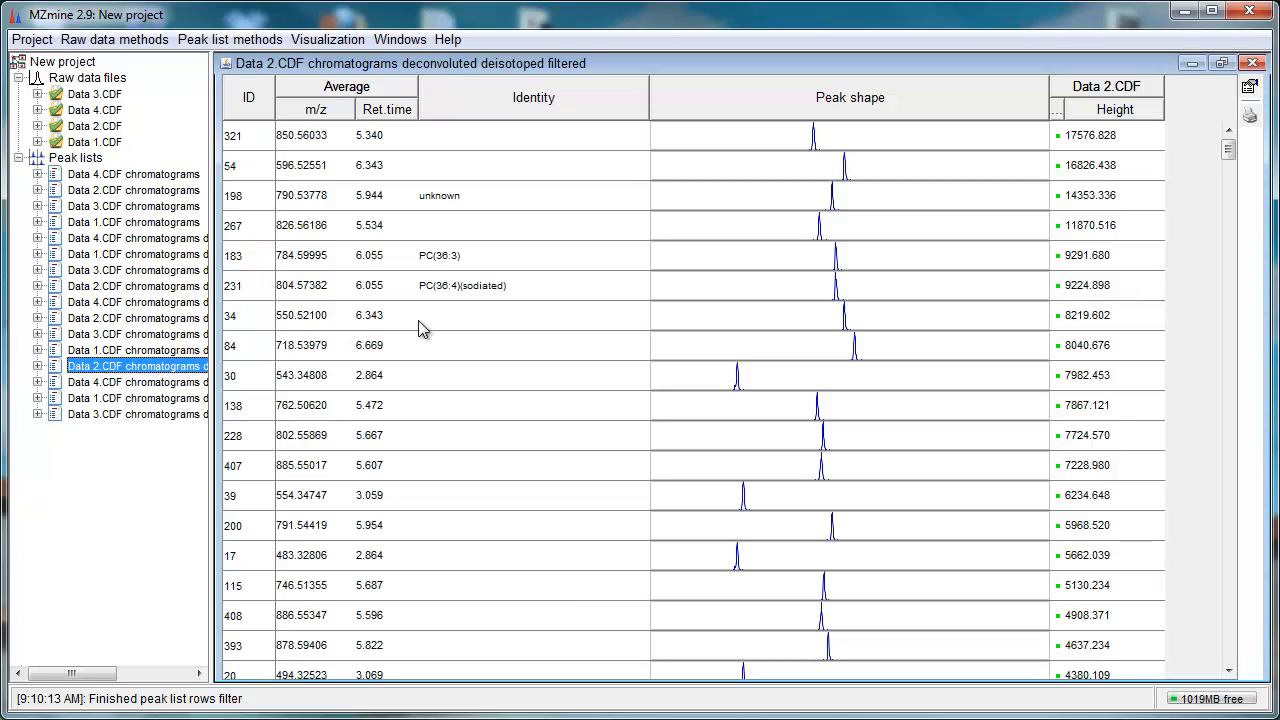
# Step: Search the LipidMaps online database for peak 267 at 826.56186 m/z, limiting the number of results to 10
pyautogui.click(508, 326)
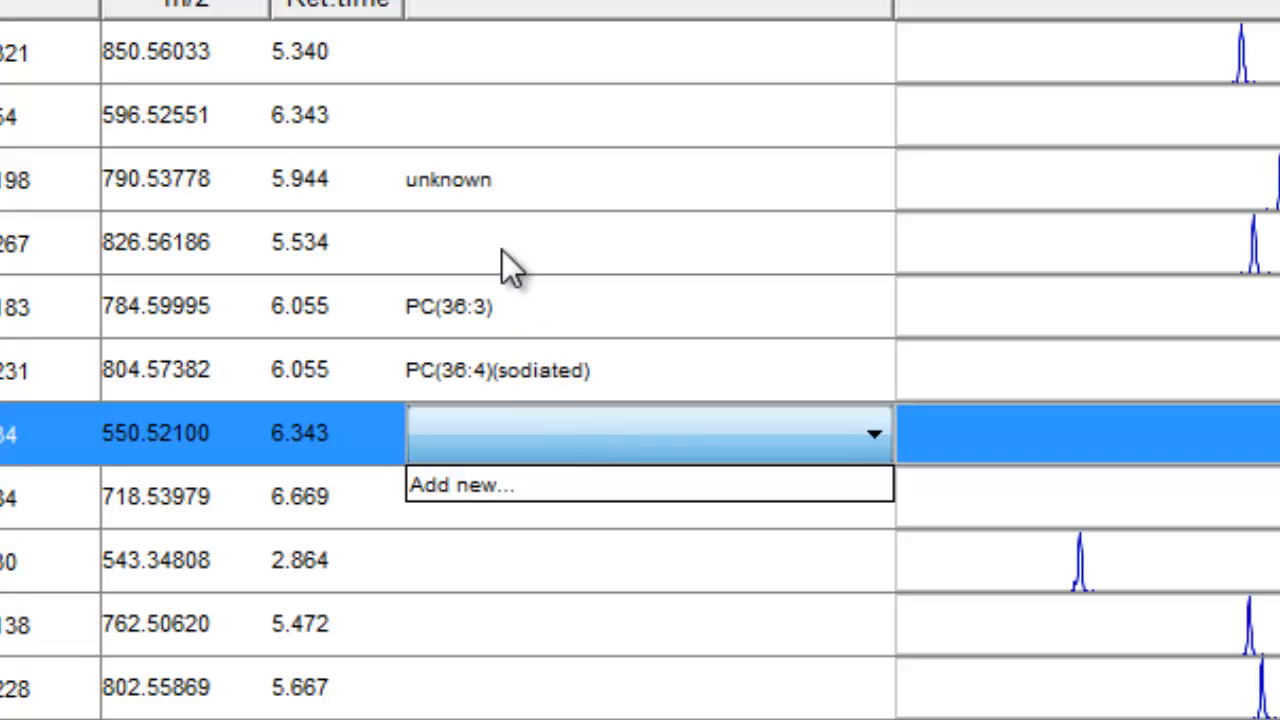
pyautogui.click(487, 229)
pyautogui.click(487, 229)
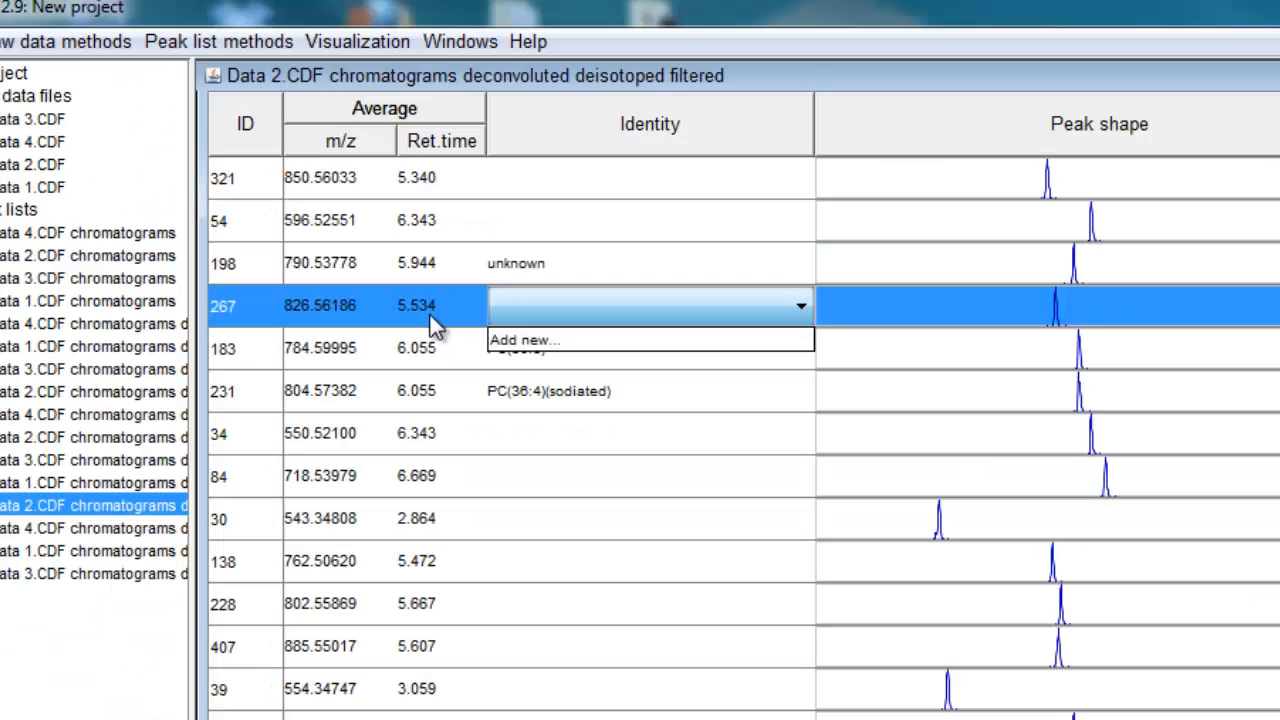
pyautogui.rightClick(303, 232)
pyautogui.moveTo(606, 349)
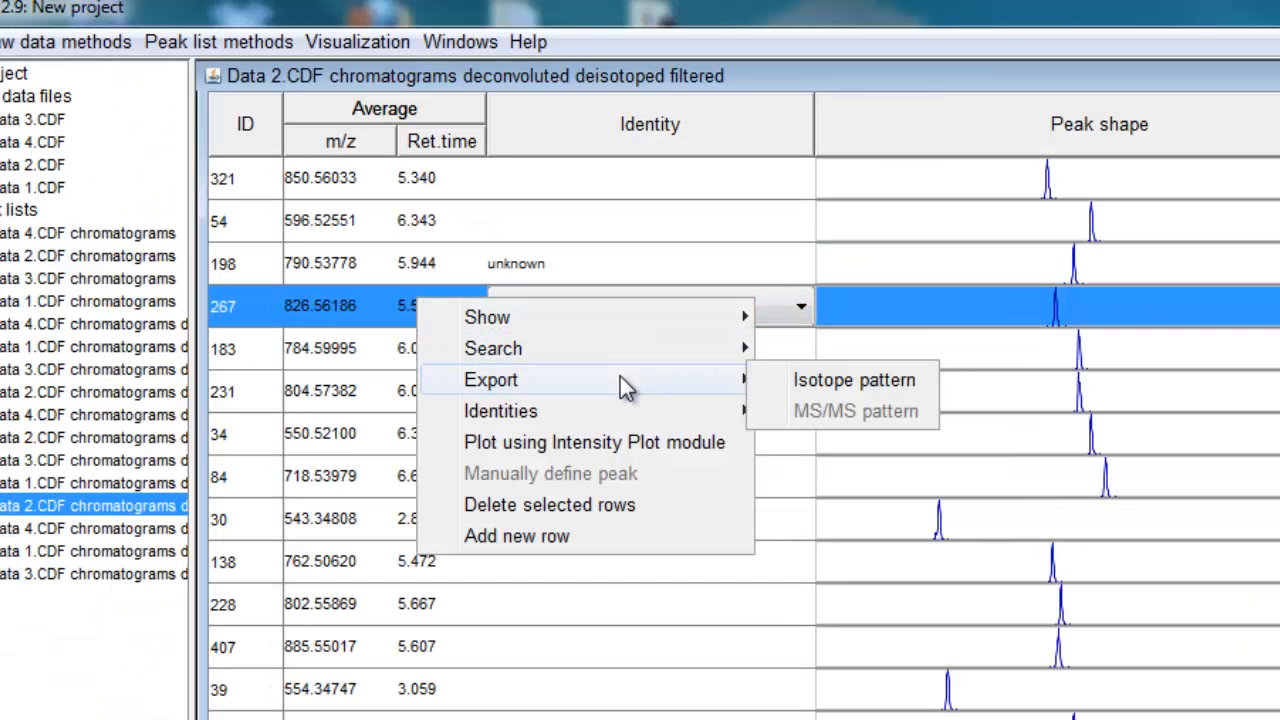
pyautogui.click(848, 346)
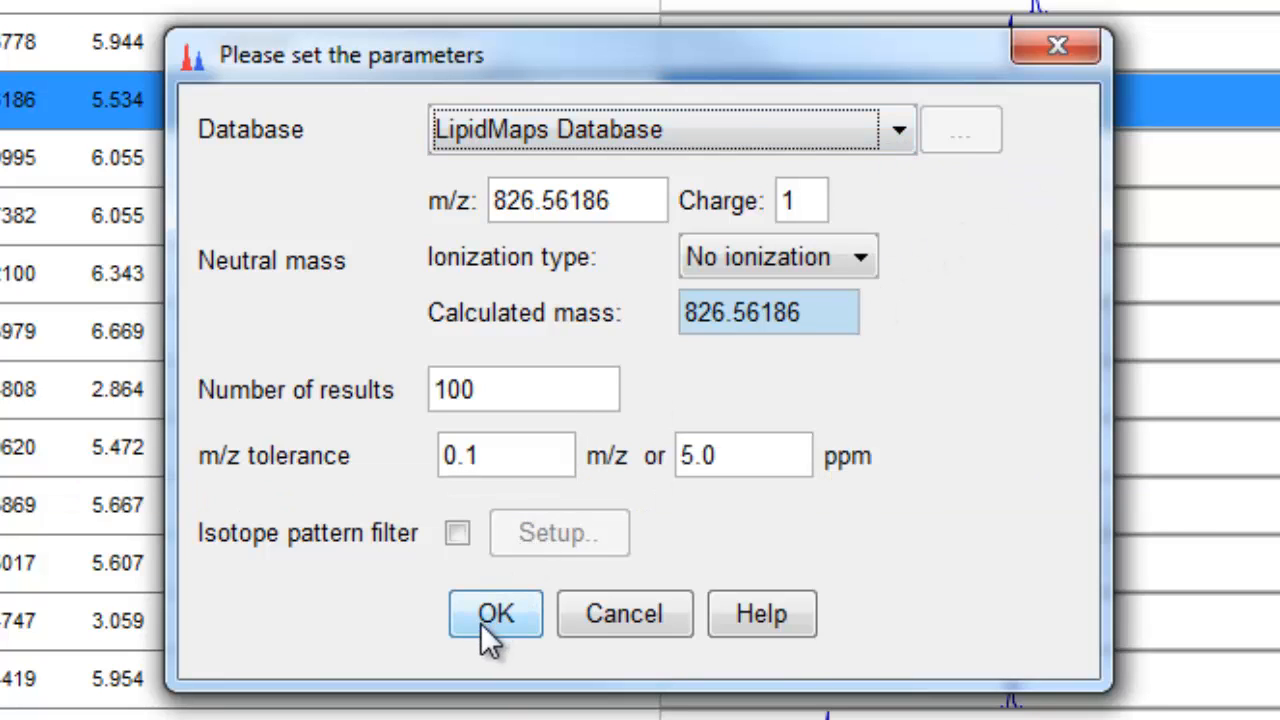
pyautogui.click(534, 400)
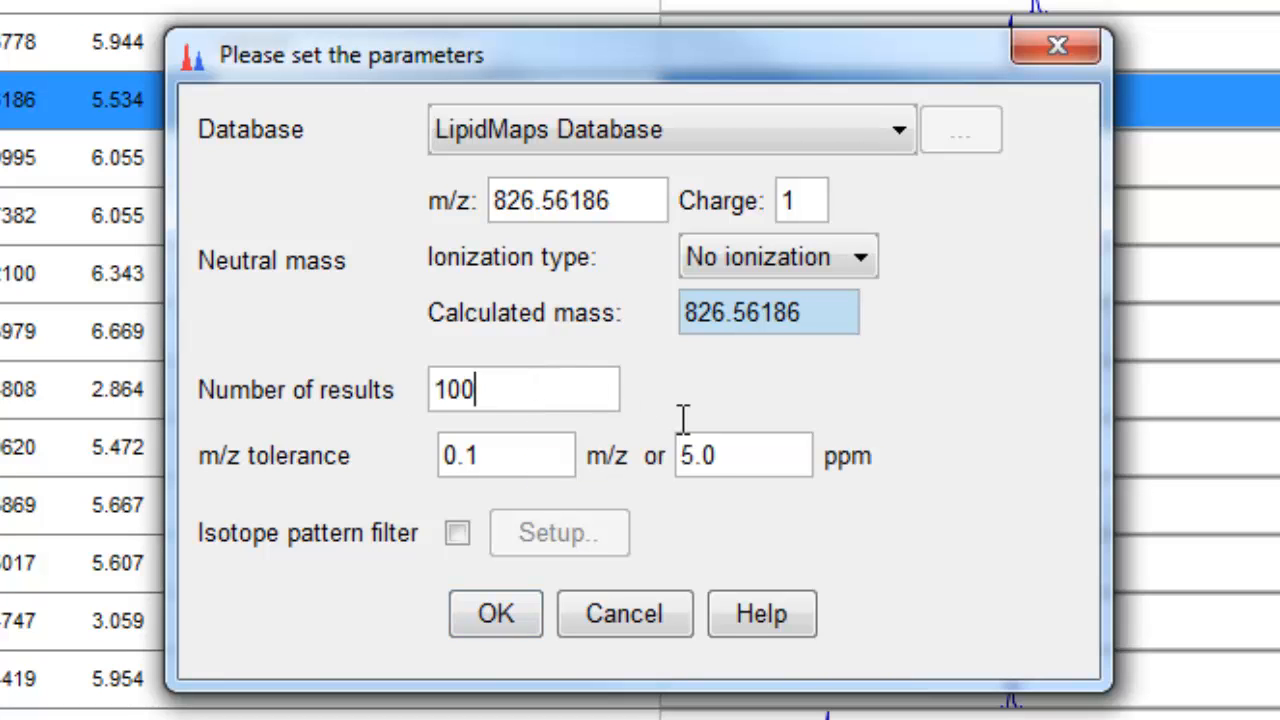
pyautogui.press('BackSpace')
pyautogui.press('BackSpace')
pyautogui.press('BackSpace')
pyautogui.write('10')
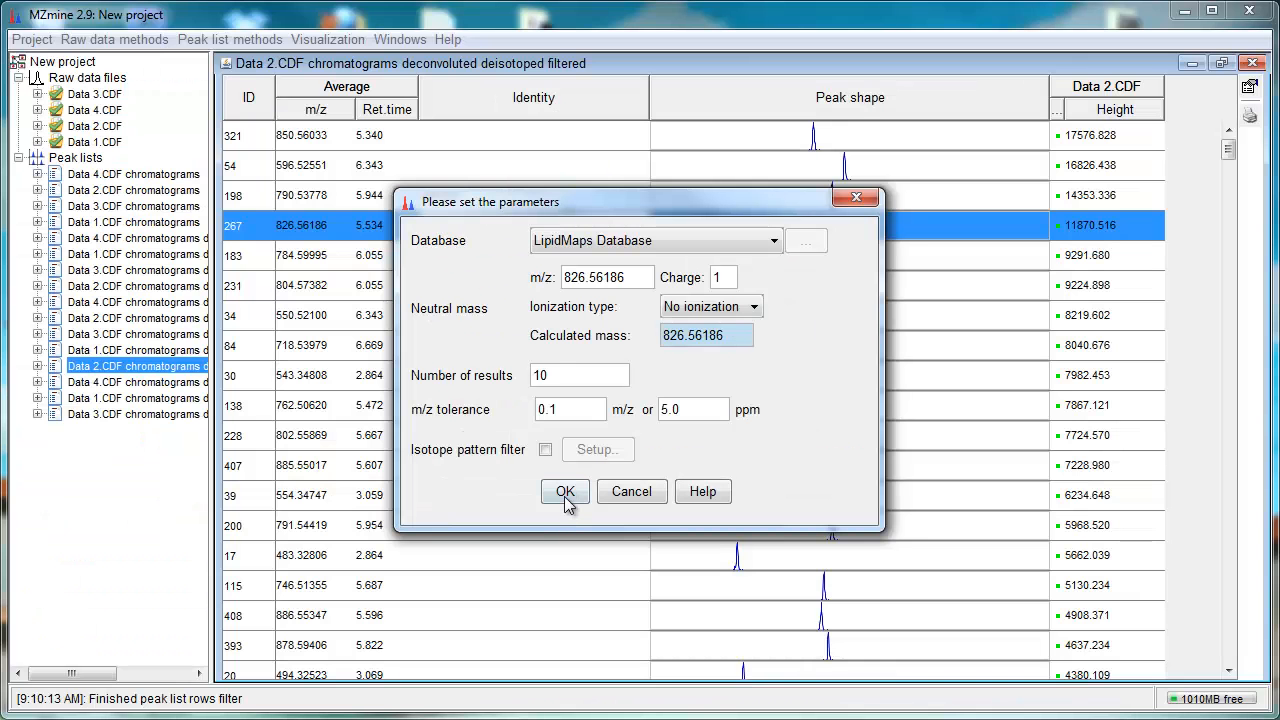
pyautogui.click(496, 615)
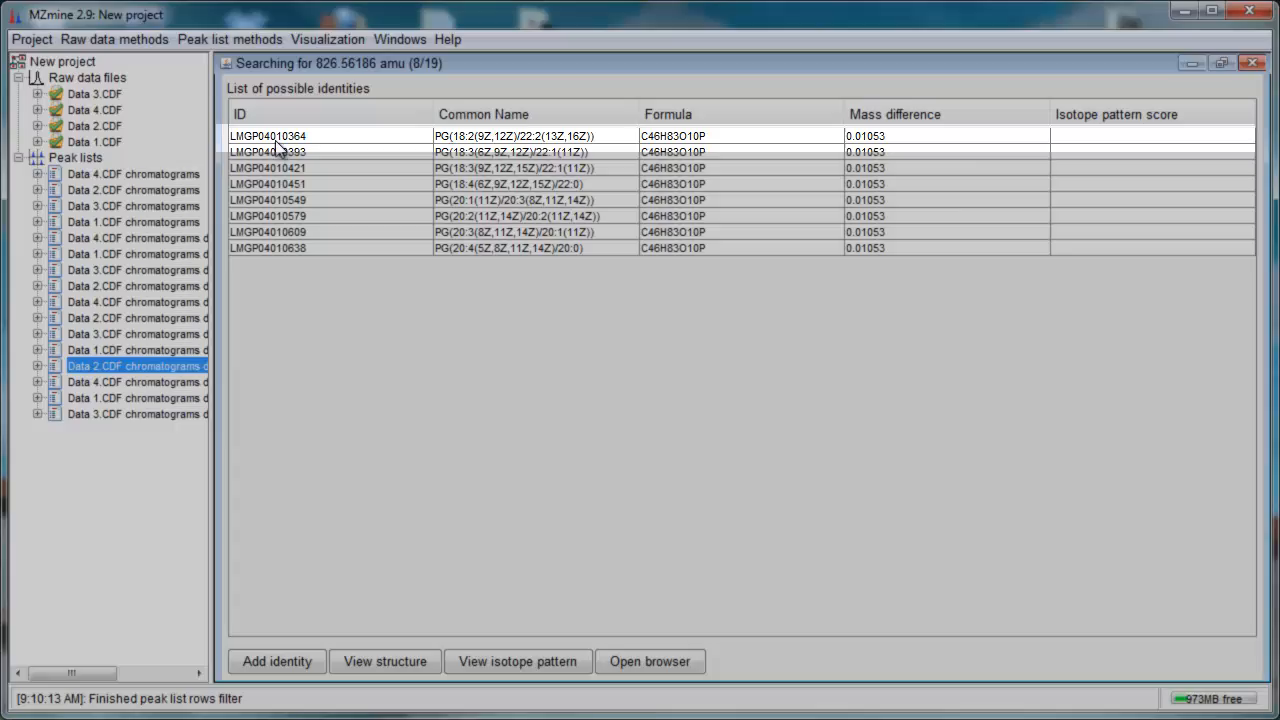
# Step: Add PG(18:2(9Z,12Z)/22:2(13Z,16Z)) as the identity of peak 267 and close the peak list
pyautogui.click(275, 135)
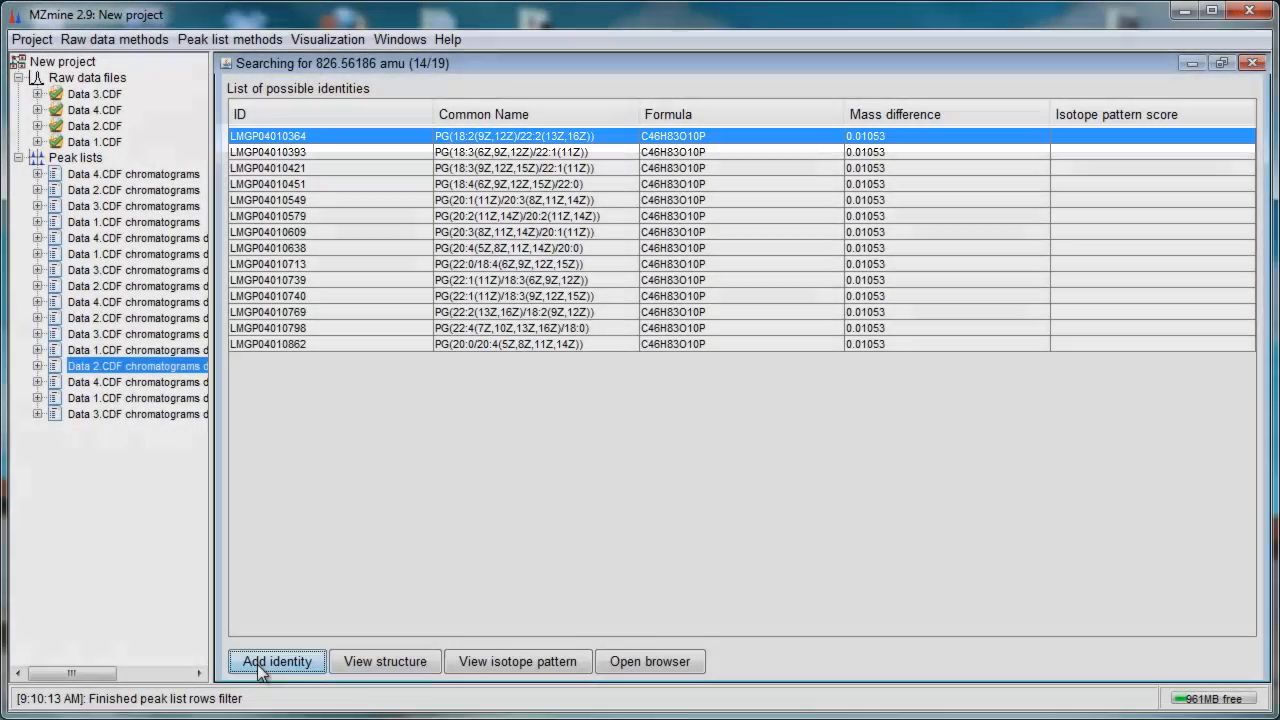
pyautogui.click(272, 662)
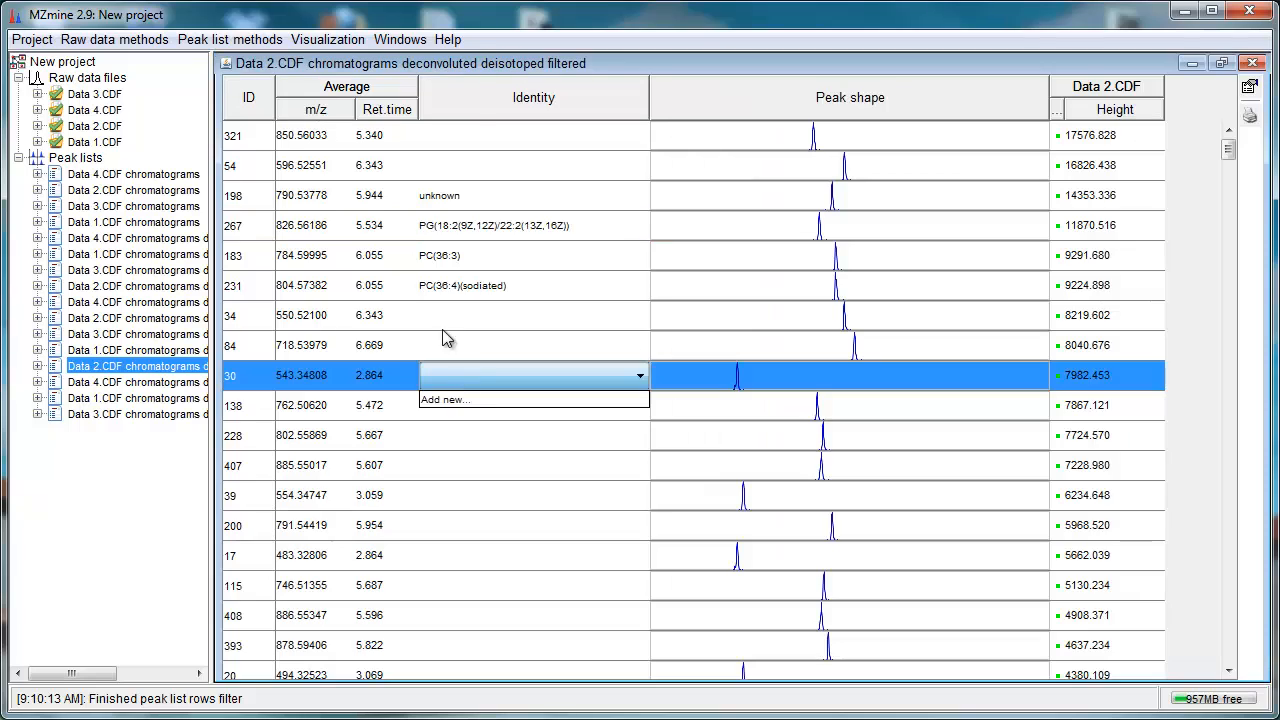
pyautogui.click(288, 226)
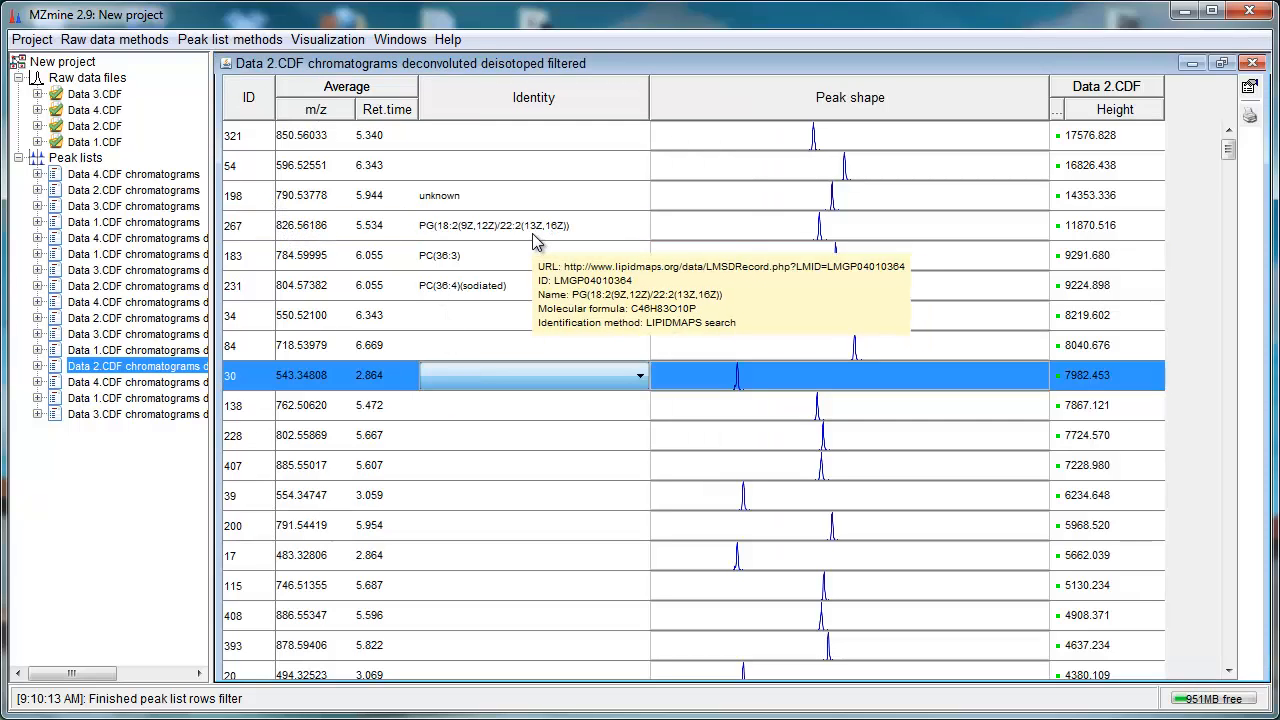
pyautogui.click(1253, 63)
# Step: Run Adduct search on the filtered Data 2.CDF peak list with 0.02 min RT and 0.04 m/z tolerances
pyautogui.click(212, 40)
pyautogui.moveTo(247, 158)
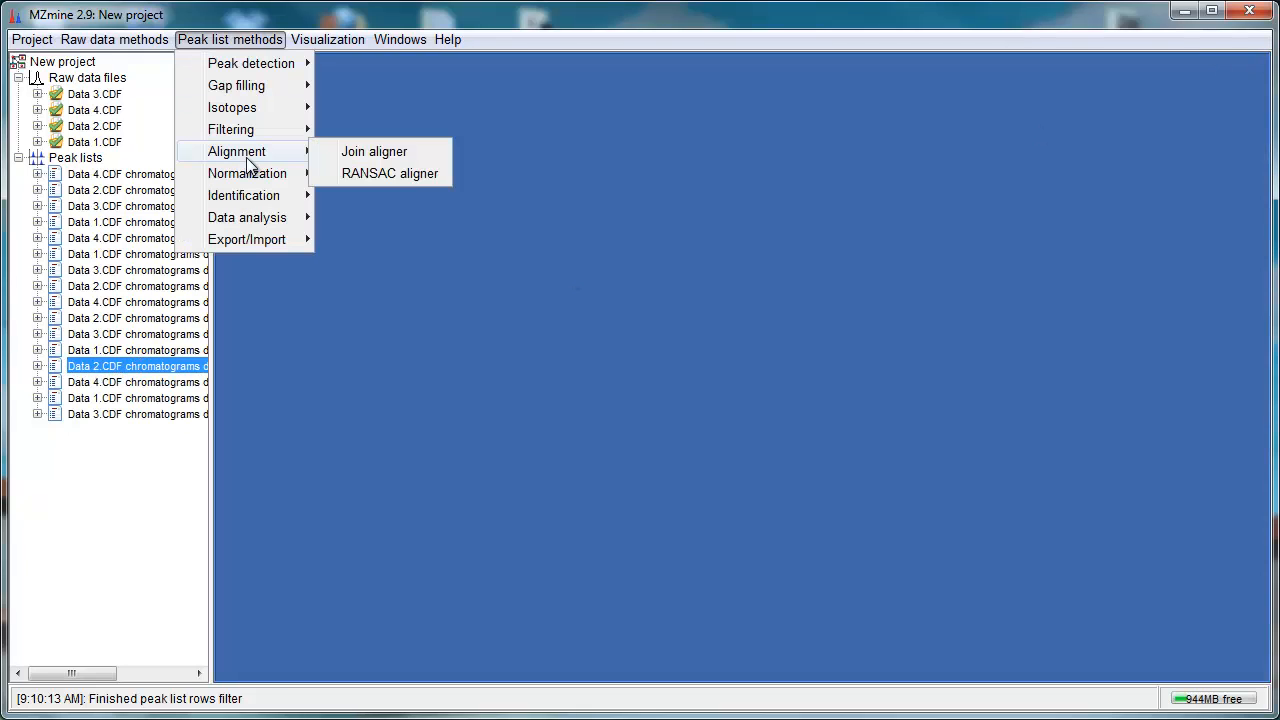
pyautogui.moveTo(267, 200)
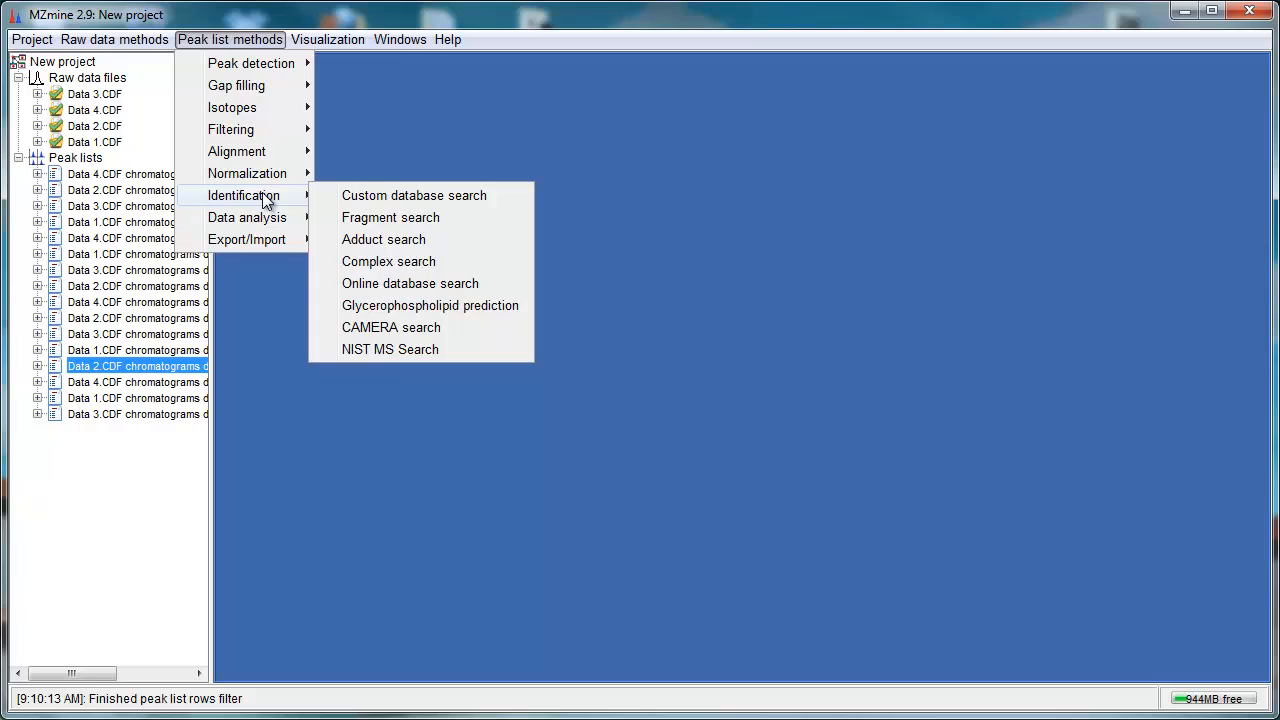
pyautogui.click(419, 241)
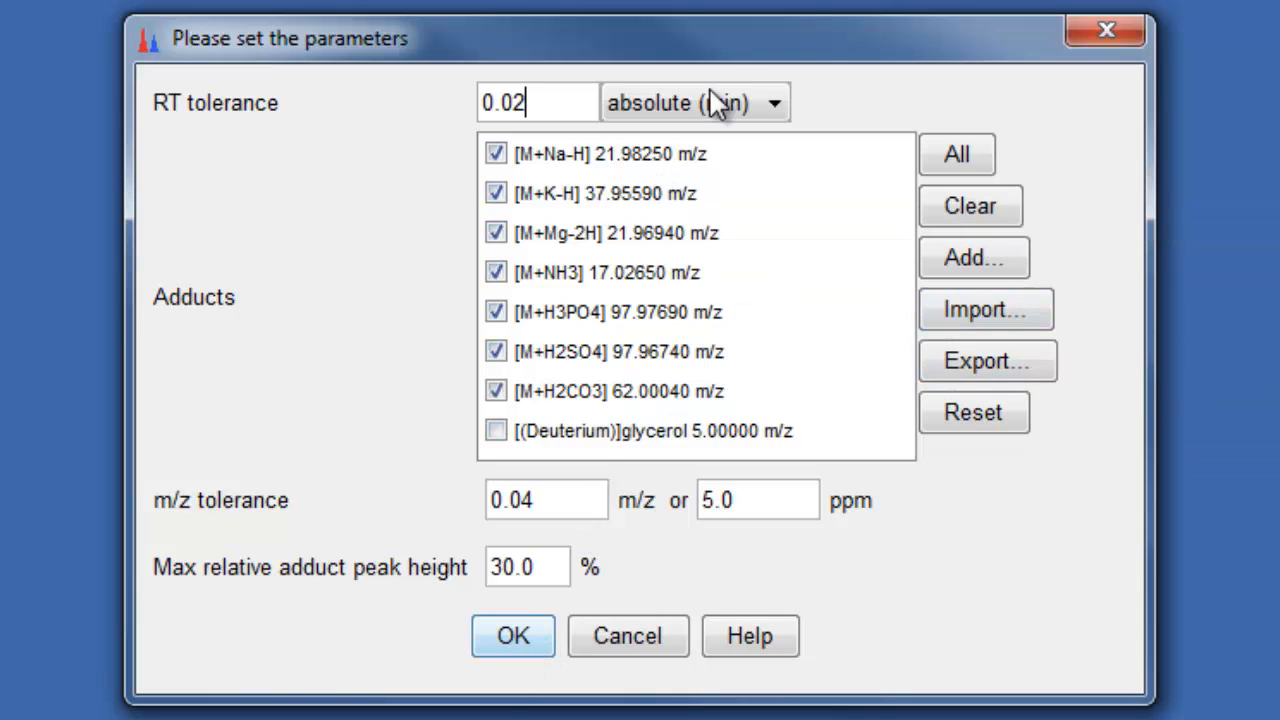
pyautogui.click(503, 637)
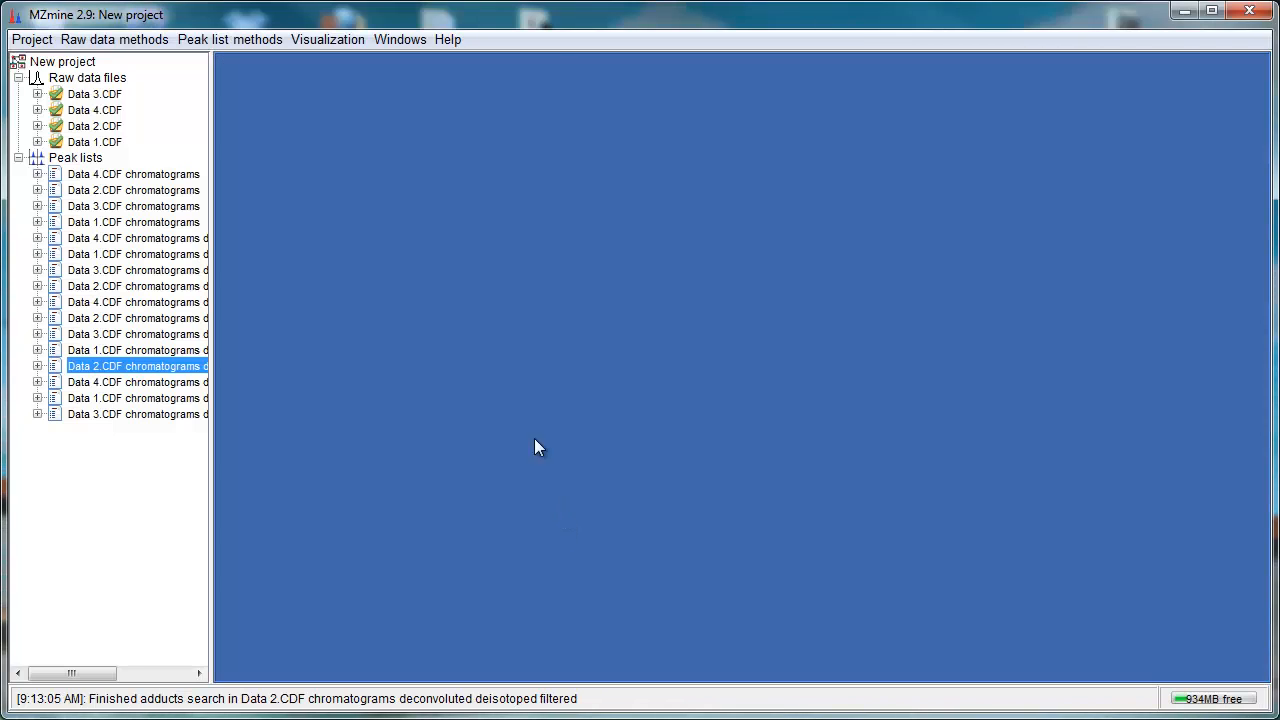
# Step: Open the filtered Data 2.CDF peak list and scroll to review the adduct identities
pyautogui.doubleClick(196, 371)
pyautogui.scroll(-10, 590, 470)
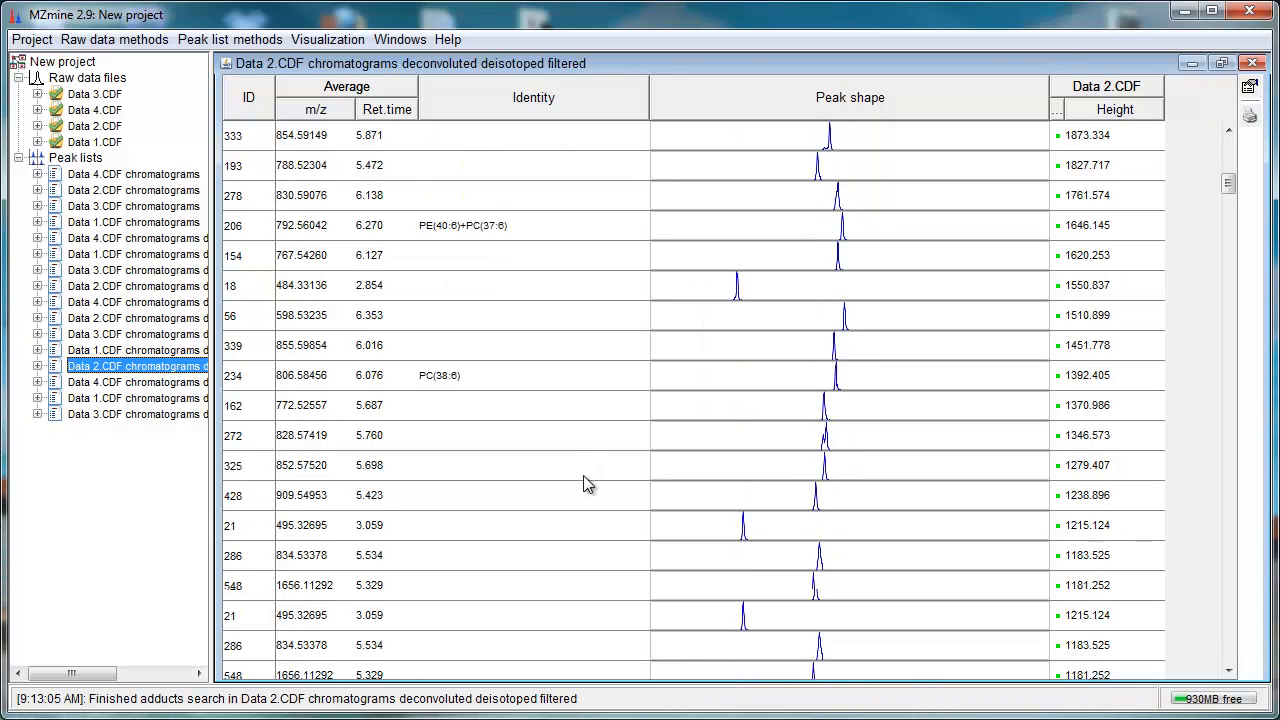
# Step: Inspect the adduct identity of peak 32 in the filtered Data 2.CDF peak list, then close the list
pyautogui.scroll(-15, 583, 475)
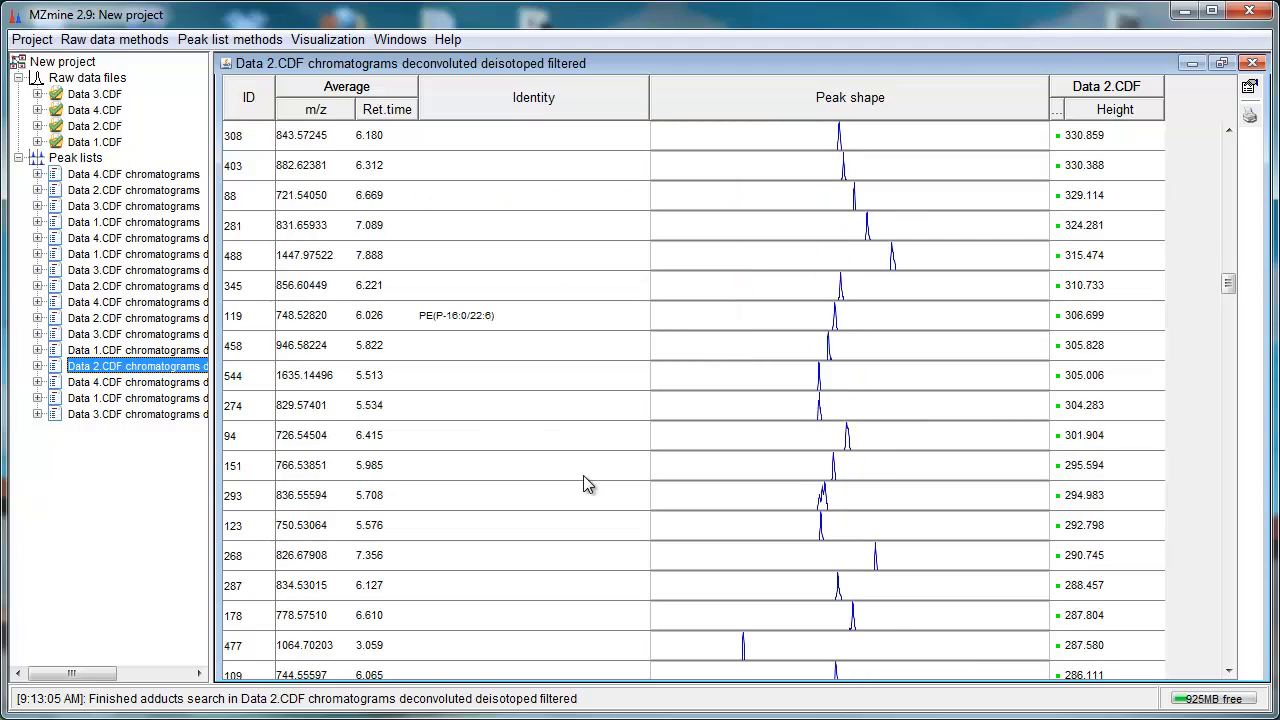
pyautogui.scroll(4, 570, 454)
pyautogui.scroll(1, 570, 454)
pyautogui.click(560, 285)
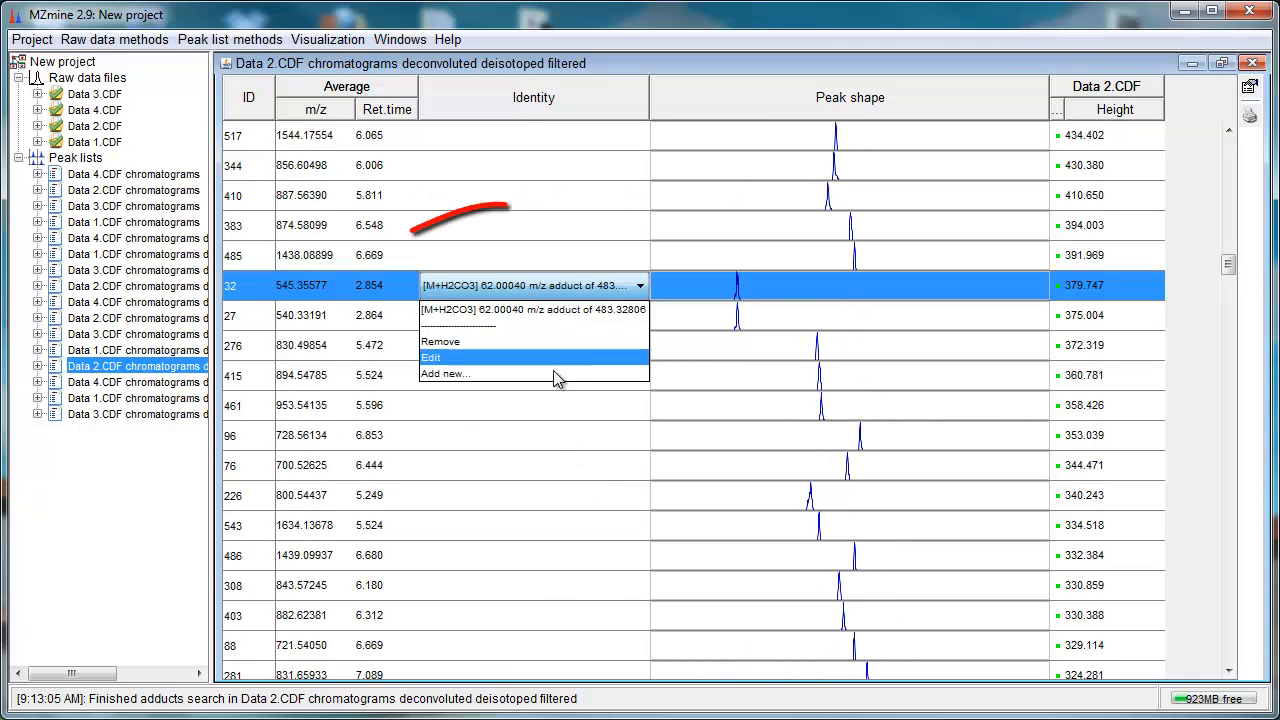
pyautogui.click(1252, 62)
pyautogui.click(1252, 62)
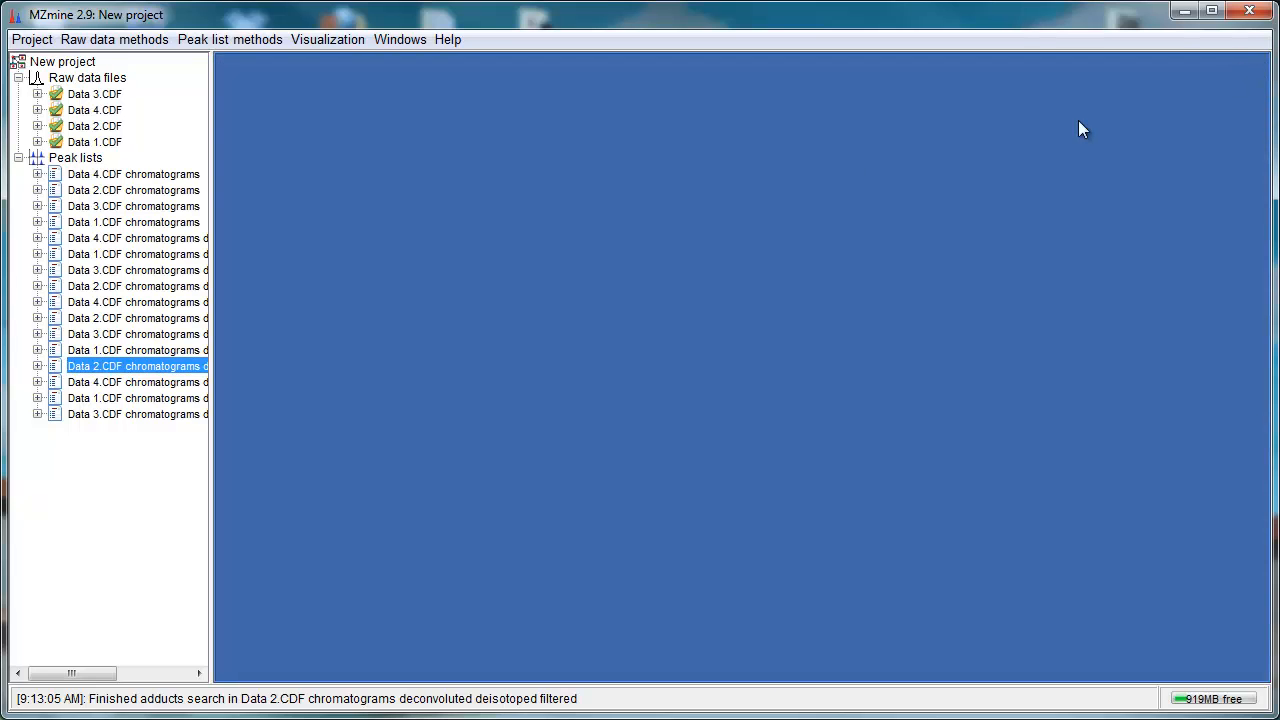
# Step: Select the four filtered peak lists and open the RANSAC aligner, naming the result Aligned peak list with 0.04 m/z and 0.2 min RT tolerance
pyautogui.keyDown('shift'); pyautogui.click(100, 415); pyautogui.keyUp('shift')
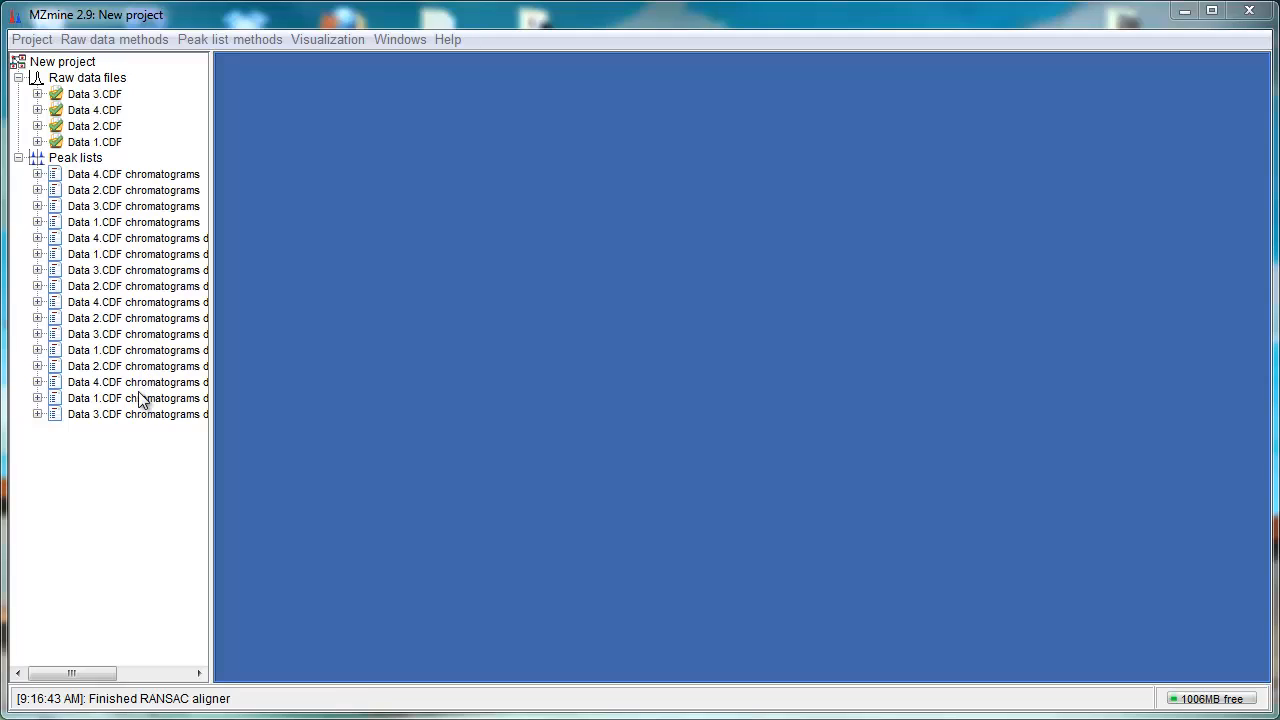
pyautogui.click(138, 369)
pyautogui.keyDown('shift'); pyautogui.click(124, 416); pyautogui.keyUp('shift')
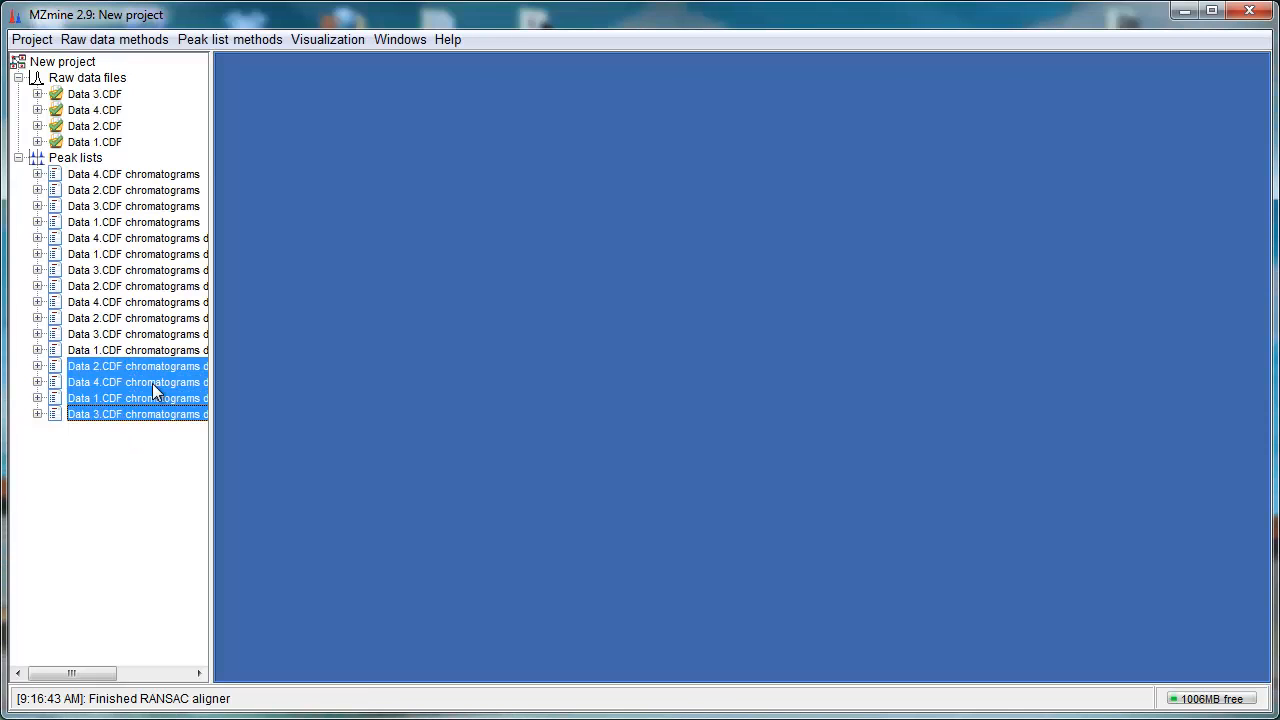
pyautogui.click(257, 39)
pyautogui.moveTo(305, 153)
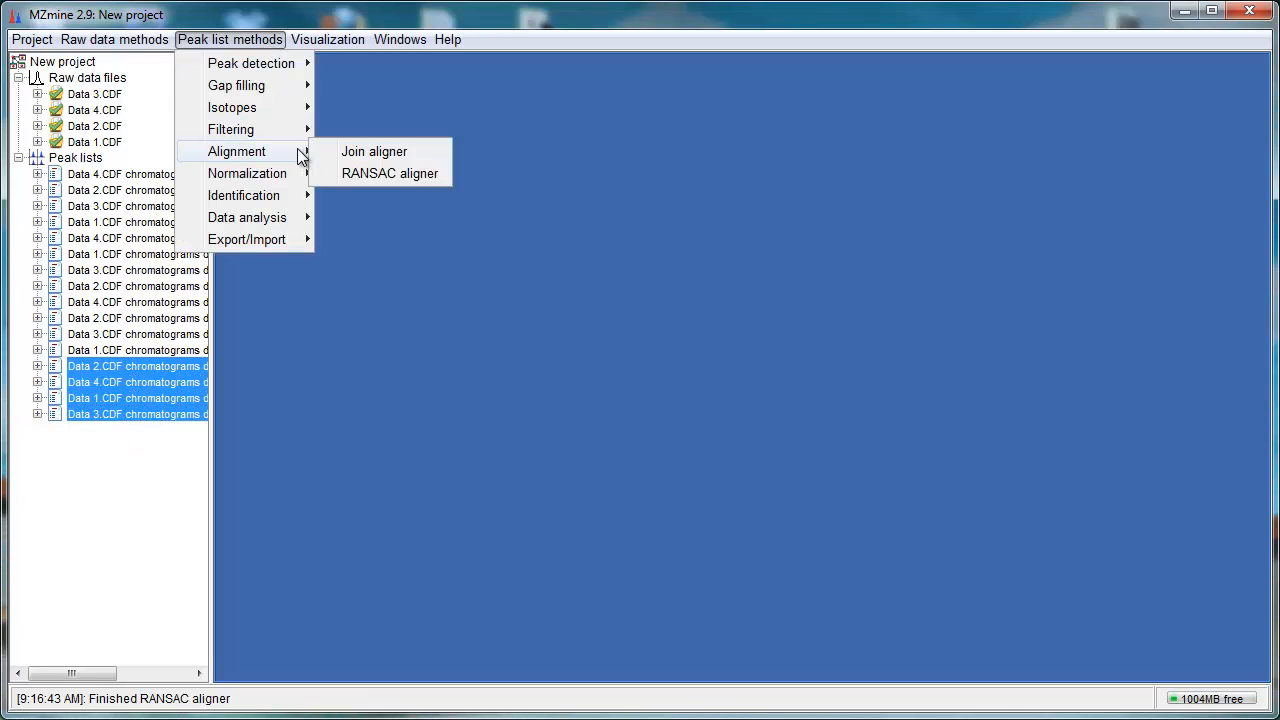
pyautogui.click(424, 173)
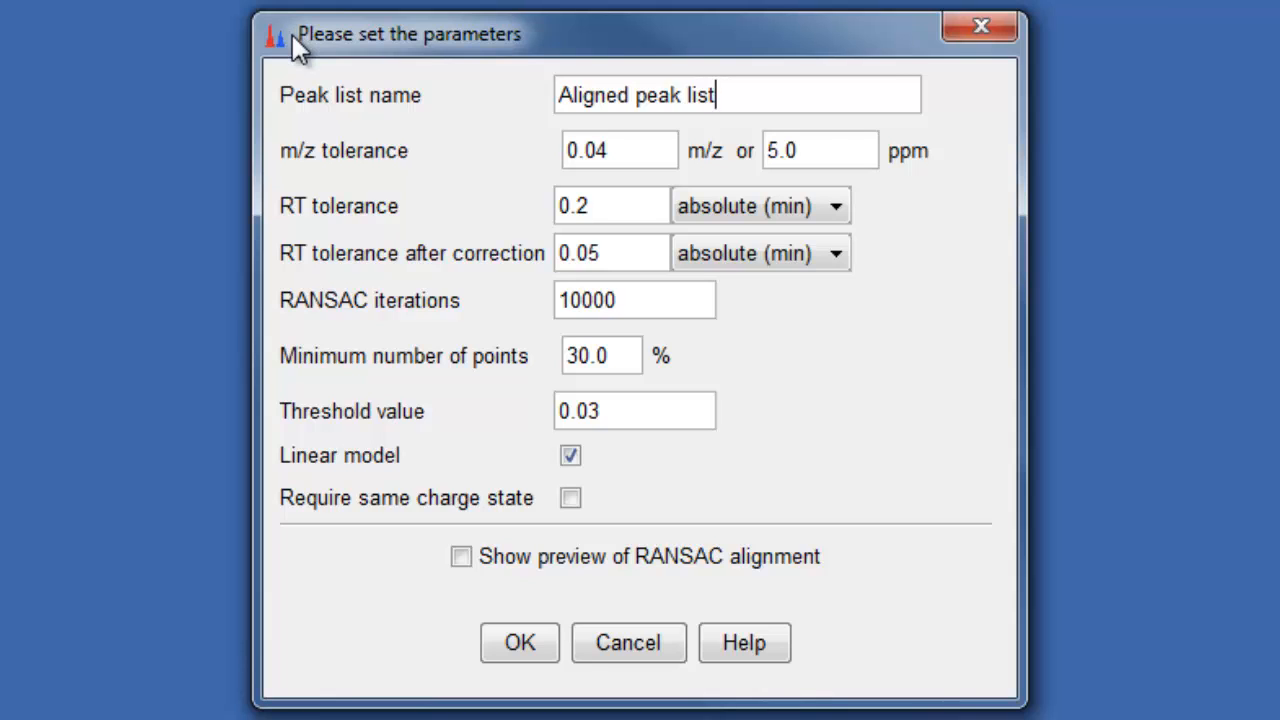
pyautogui.click(653, 205)
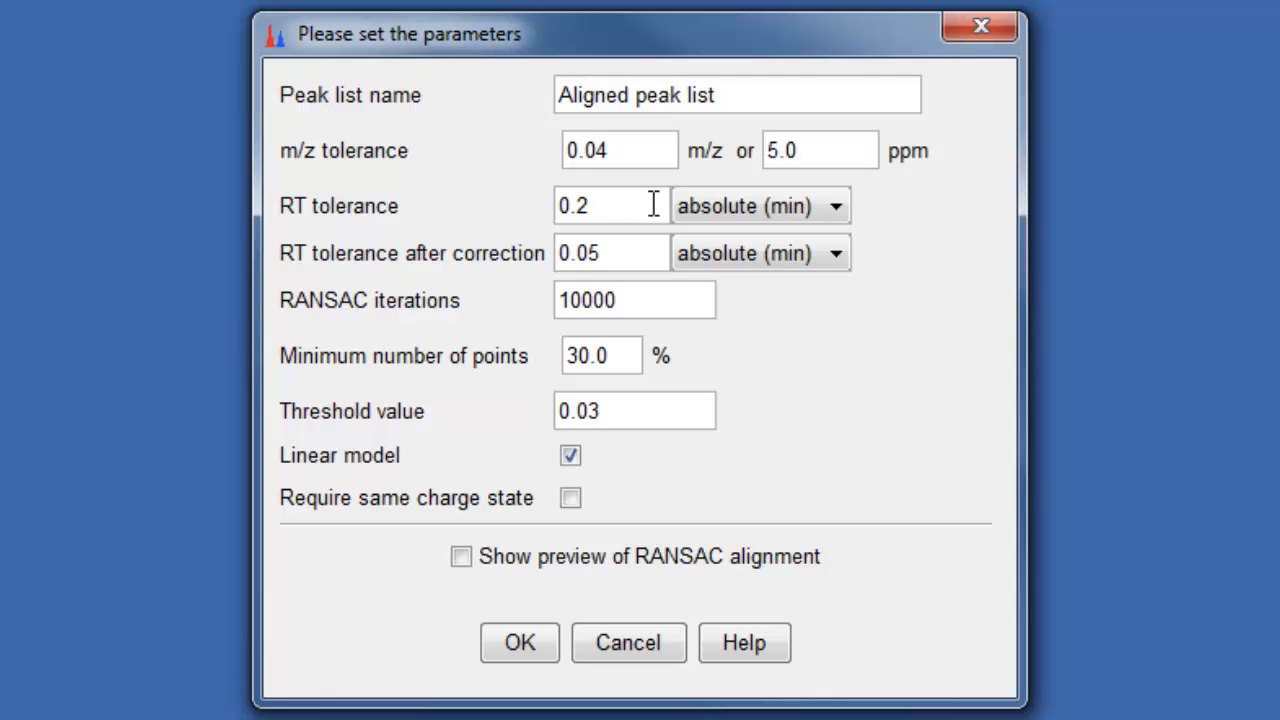
pyautogui.click(632, 253)
pyautogui.click(651, 306)
pyautogui.click(622, 362)
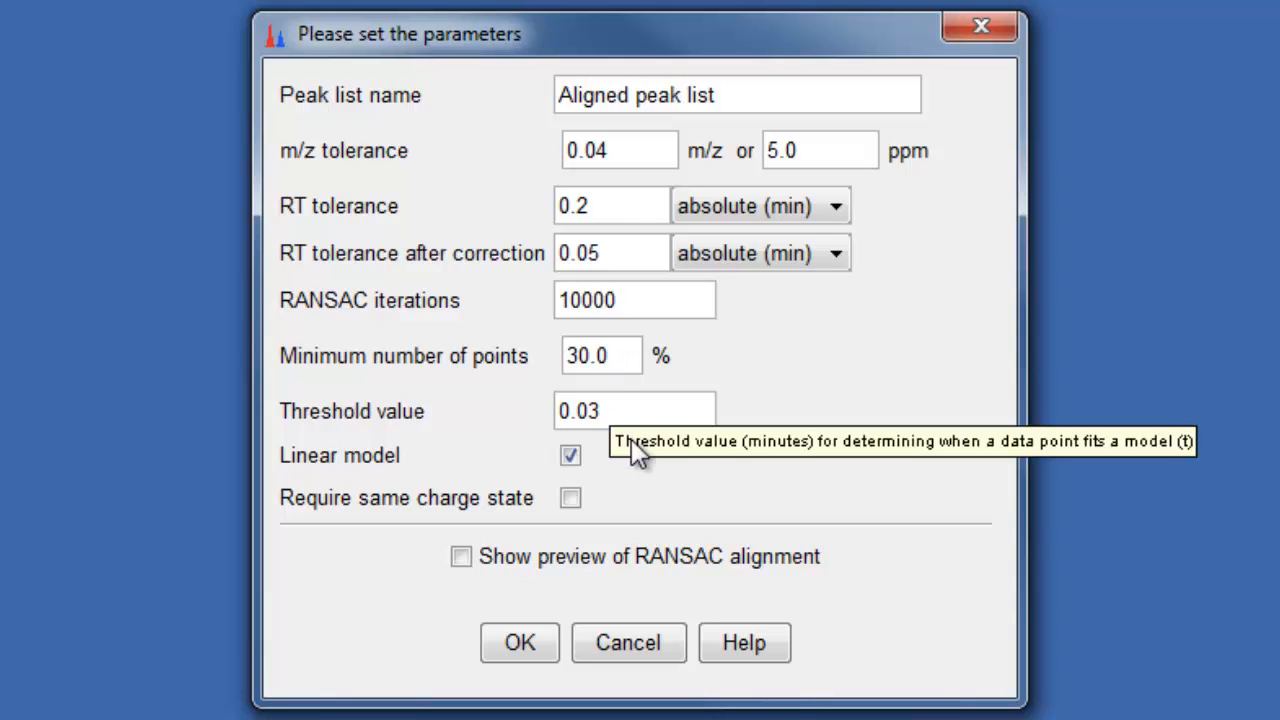
pyautogui.click(619, 408)
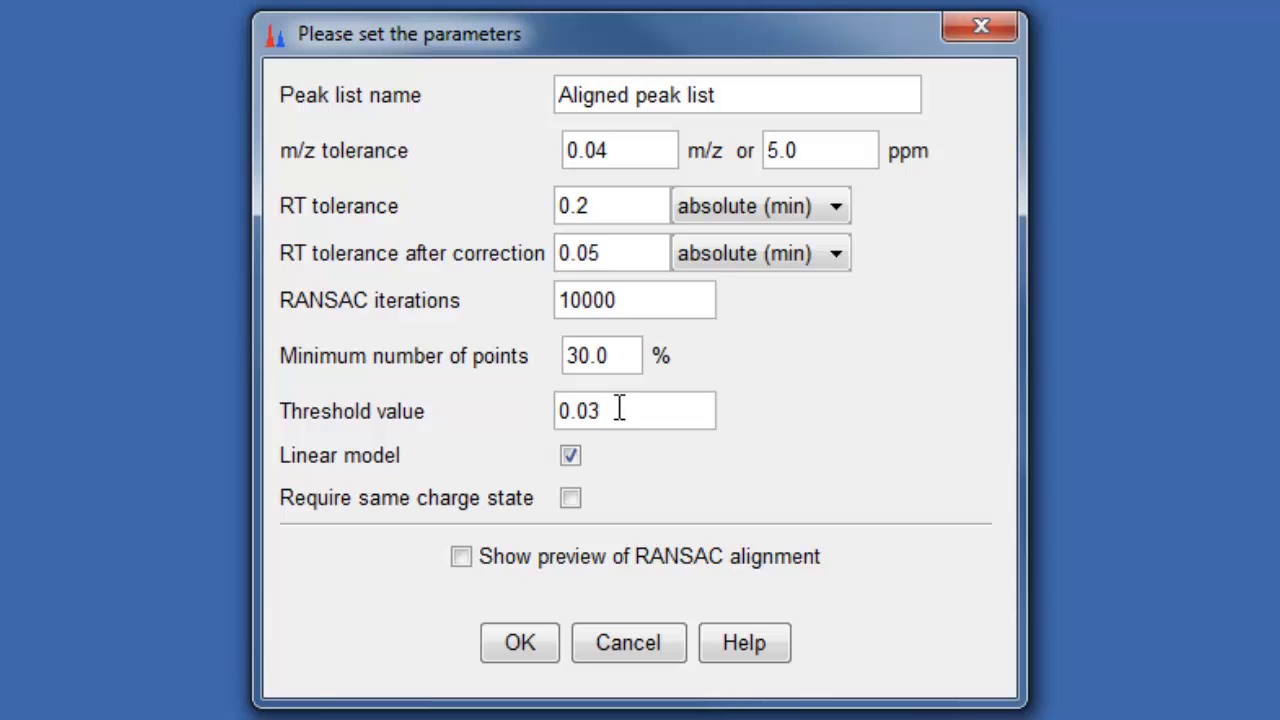
# Step: Preview the RANSAC alignment of the Data 2.CDF and Data 4.CDF filtered lists, then run the aligner
pyautogui.click(461, 557)
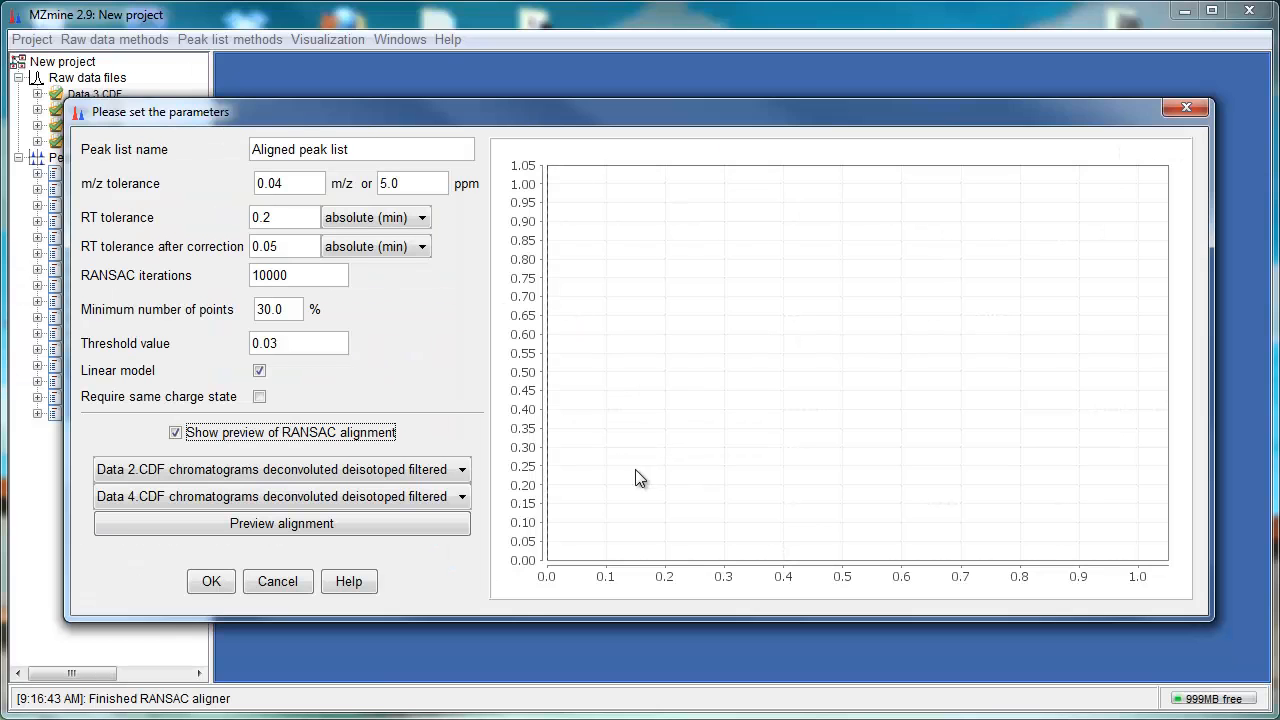
pyautogui.click(222, 525)
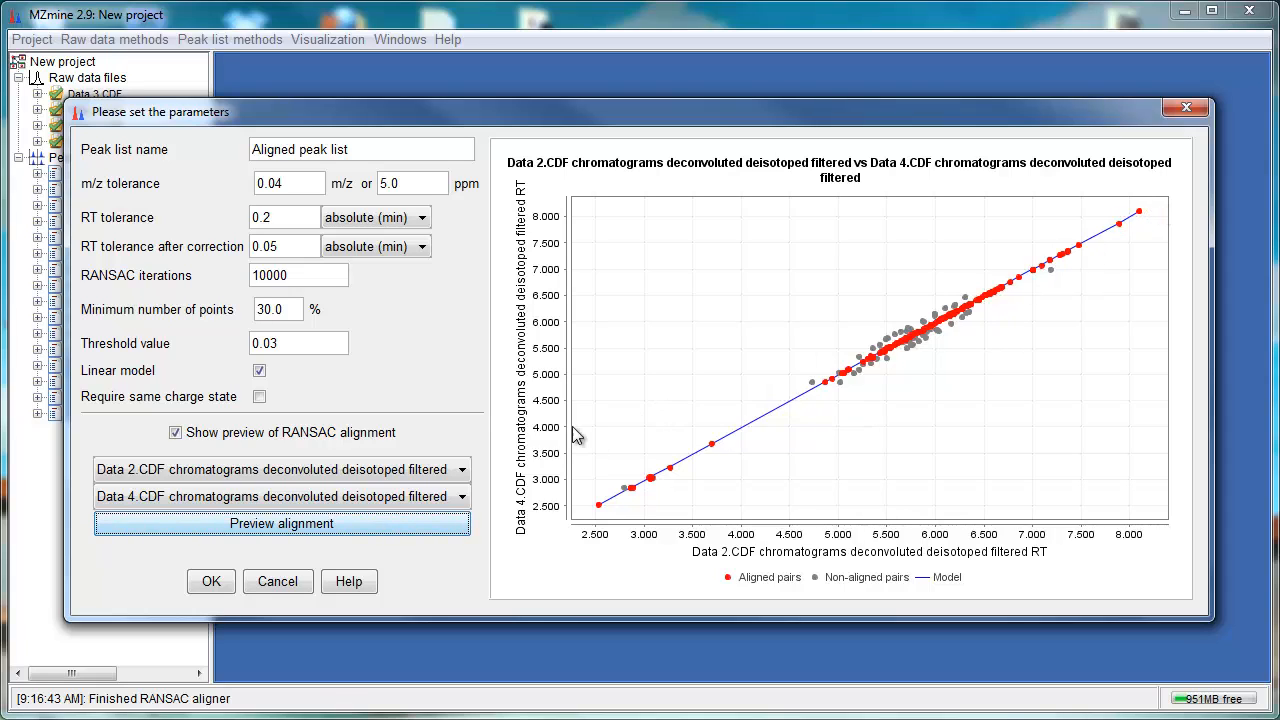
pyautogui.click(260, 373)
pyautogui.click(222, 587)
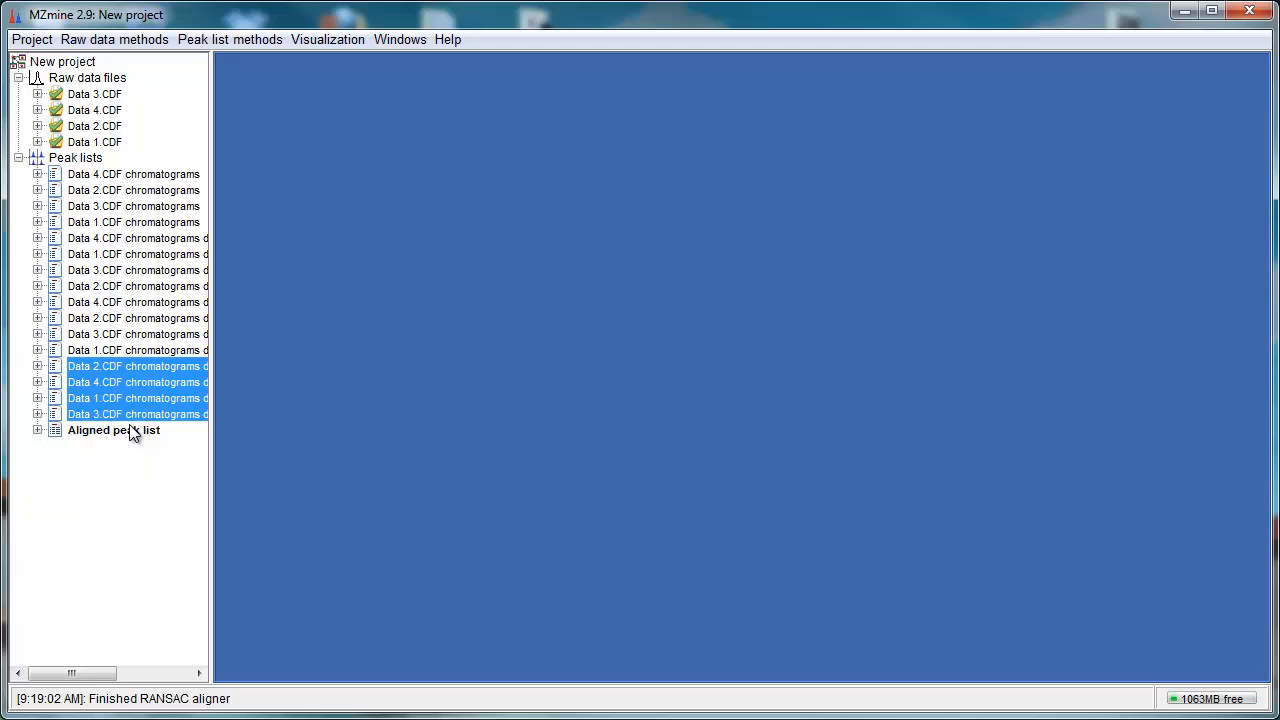
# Step: Open the Aligned peak list to review its rows
pyautogui.doubleClick(133, 430)
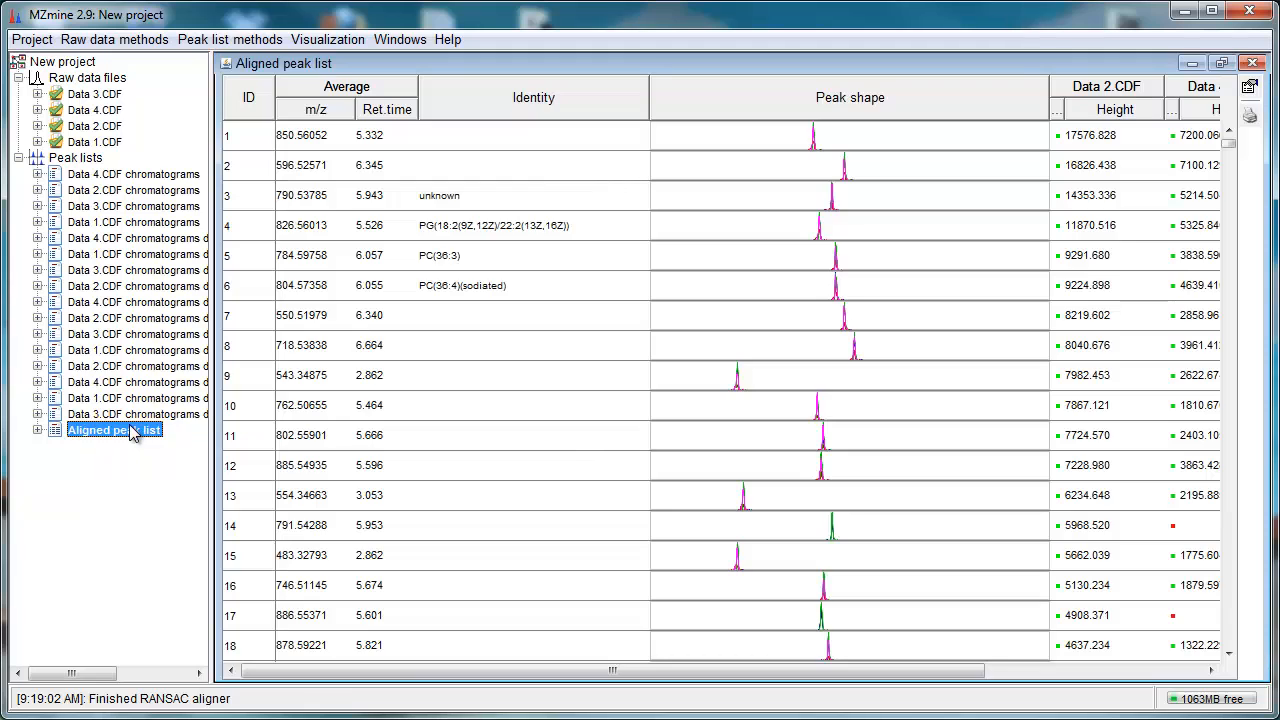
pyautogui.moveTo(400, 672); pyautogui.dragTo(357, 710)
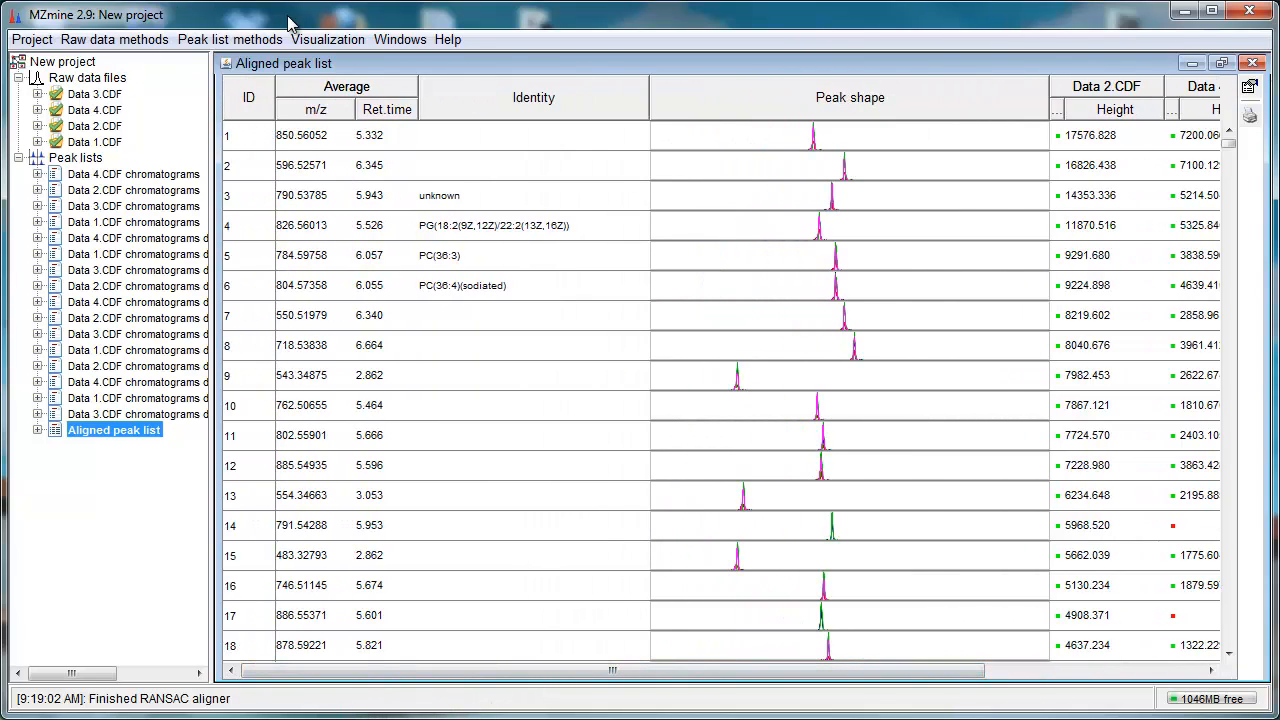
# Step: Filter the aligned peak list's rows with suffix filtered, requiring at least 2 peaks in a row
pyautogui.click(230, 39)
pyautogui.moveTo(267, 160)
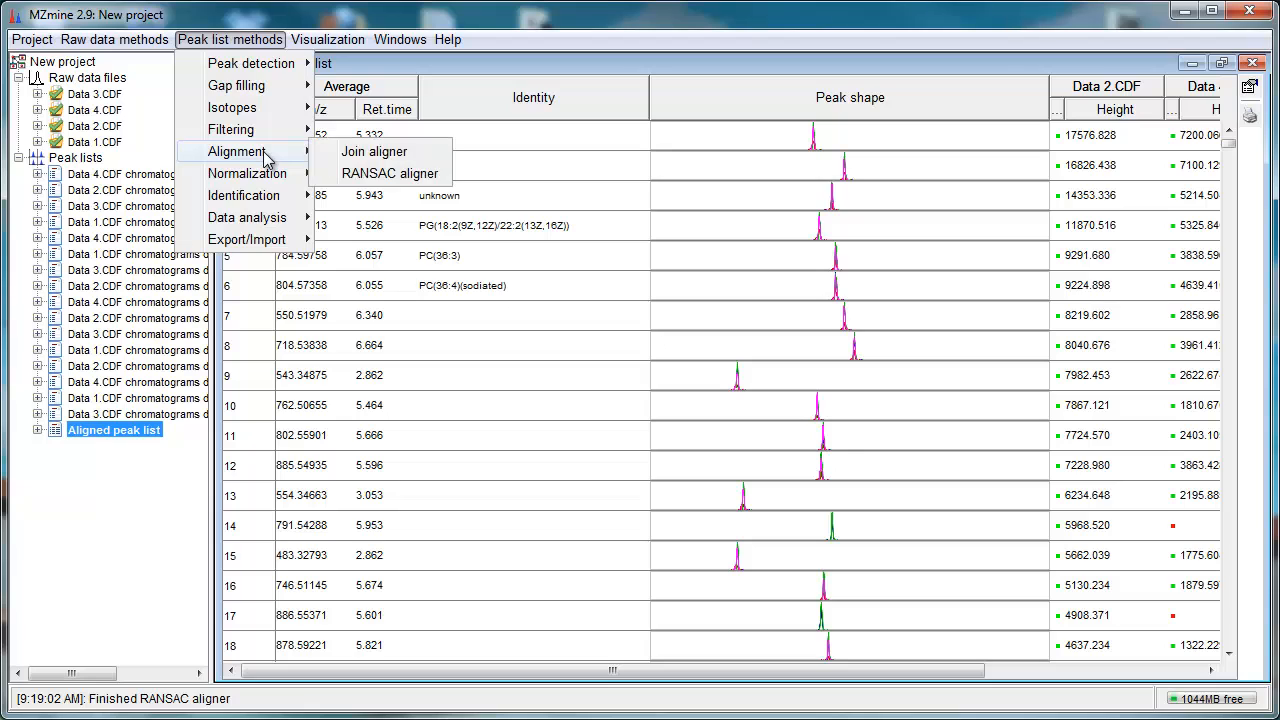
pyautogui.click(380, 158)
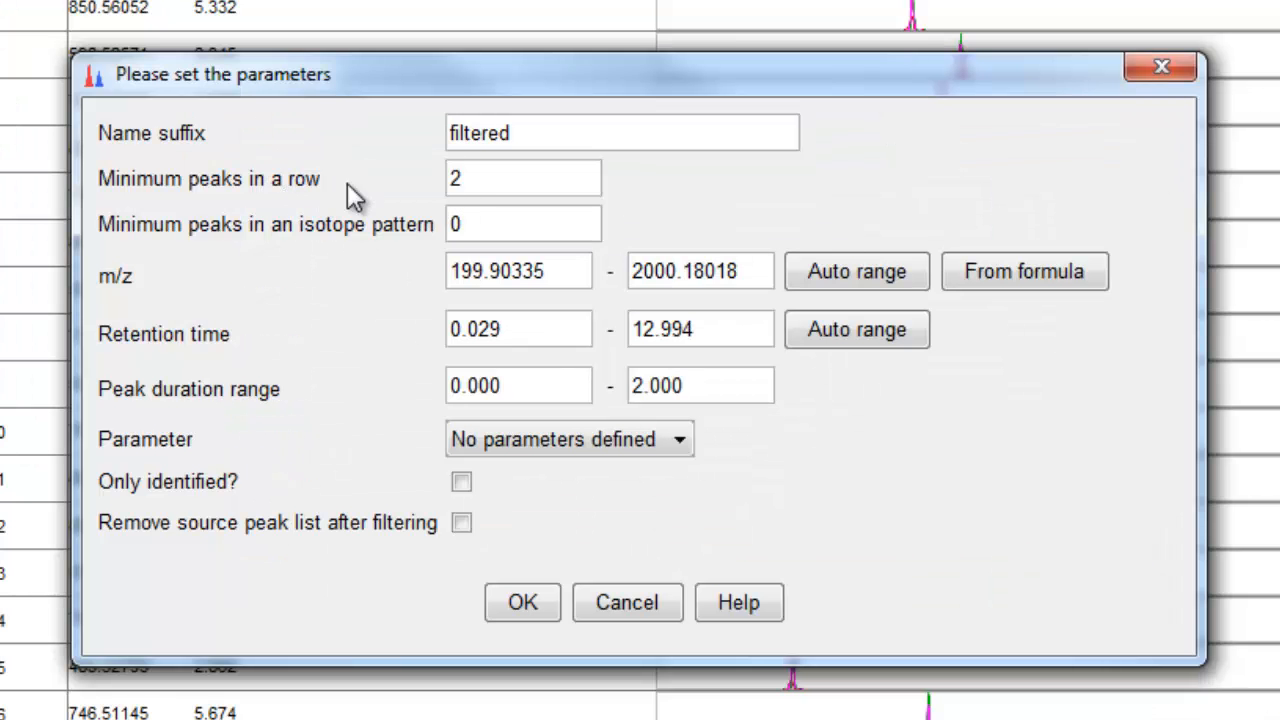
pyautogui.click(540, 175)
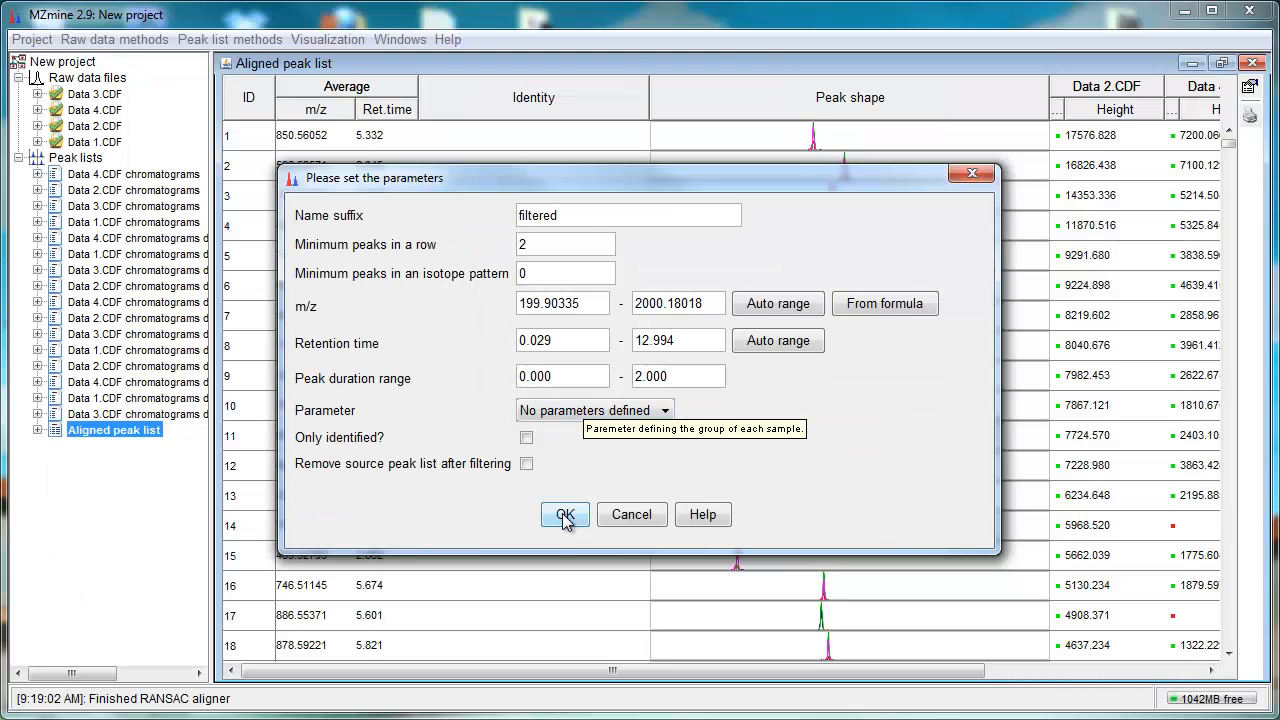
pyautogui.click(565, 514)
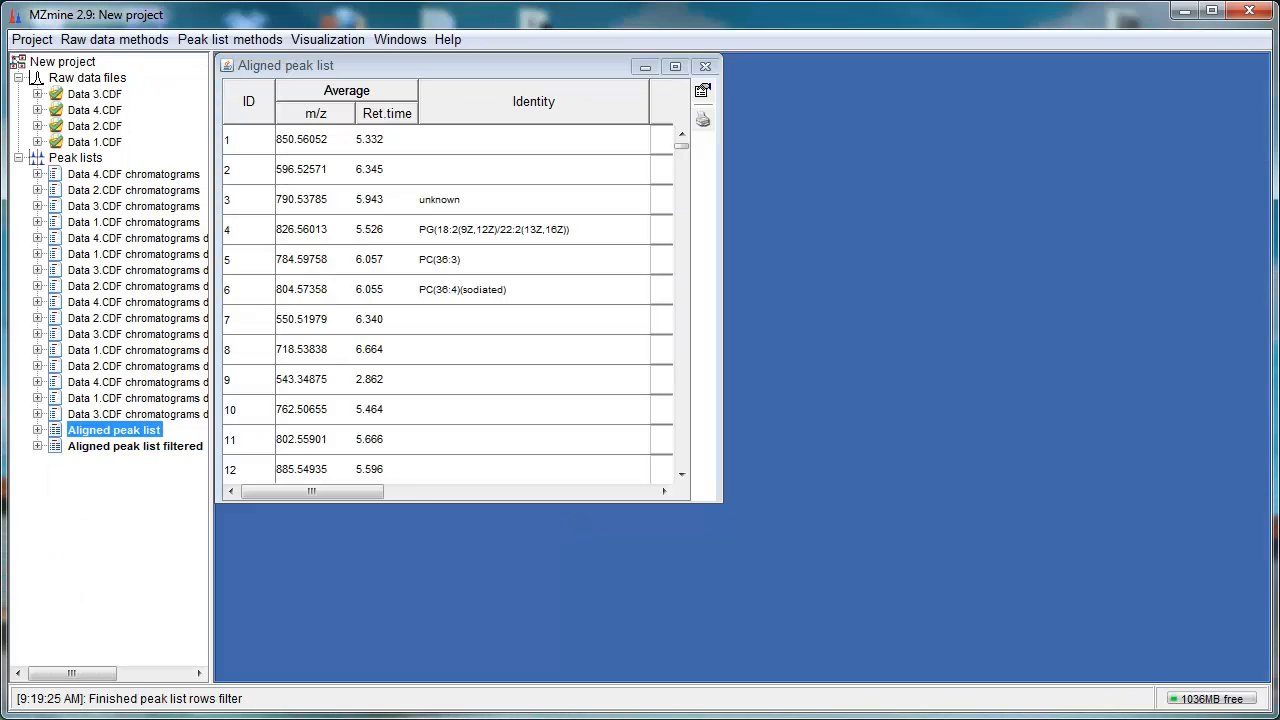
# Step: Open the Aligned peak list filtered and scroll through its sample height columns
pyautogui.click(705, 66)
pyautogui.doubleClick(193, 447)
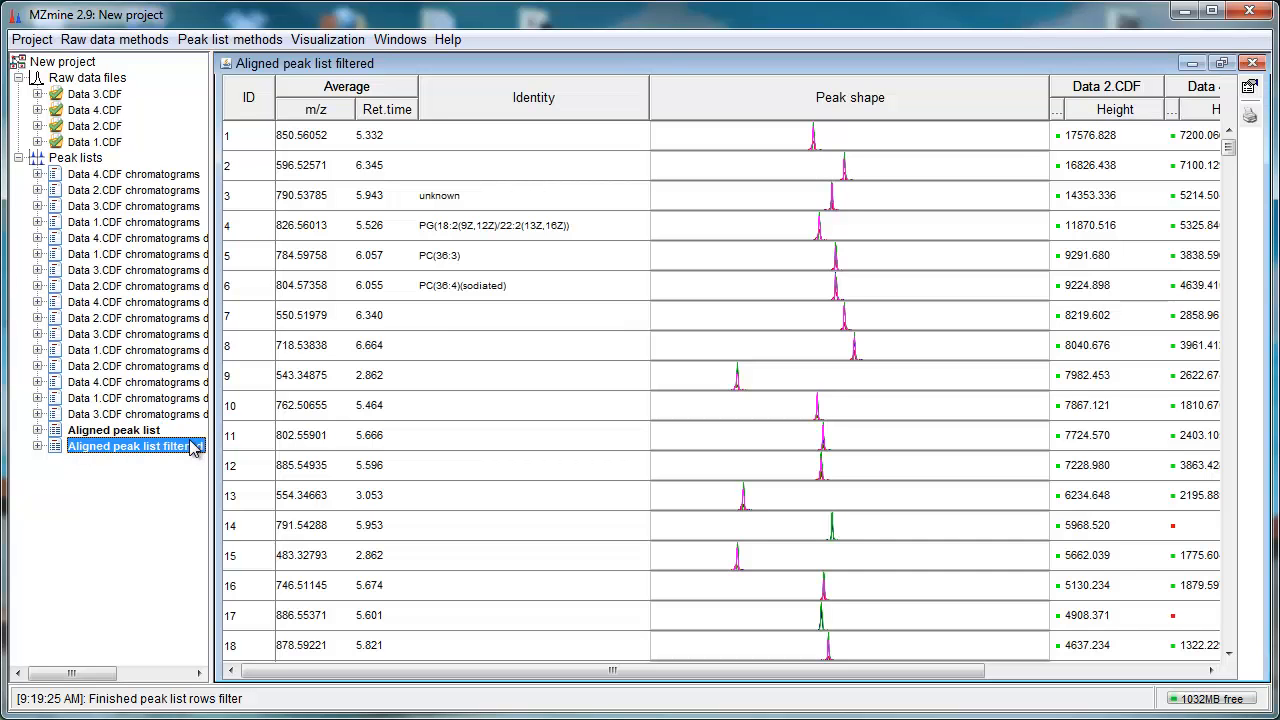
pyautogui.moveTo(586, 670); pyautogui.dragTo(786, 670)
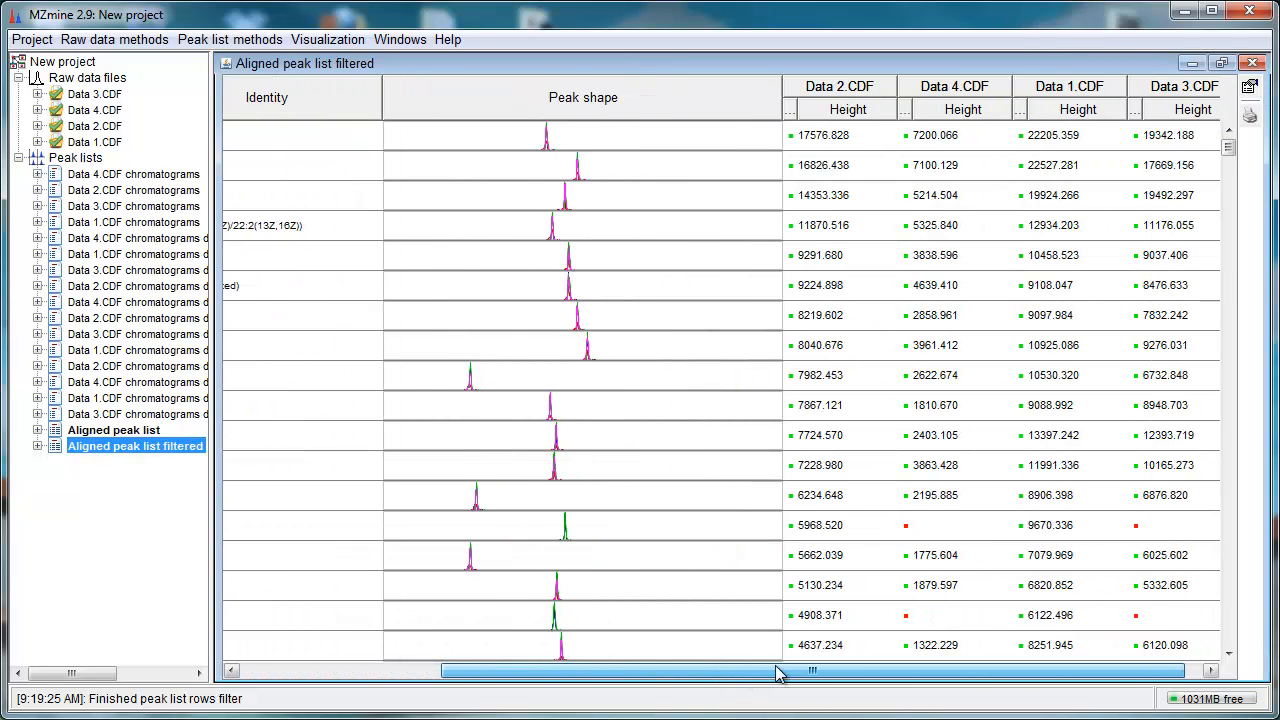
pyautogui.moveTo(1228, 150); pyautogui.dragTo(1228, 390)
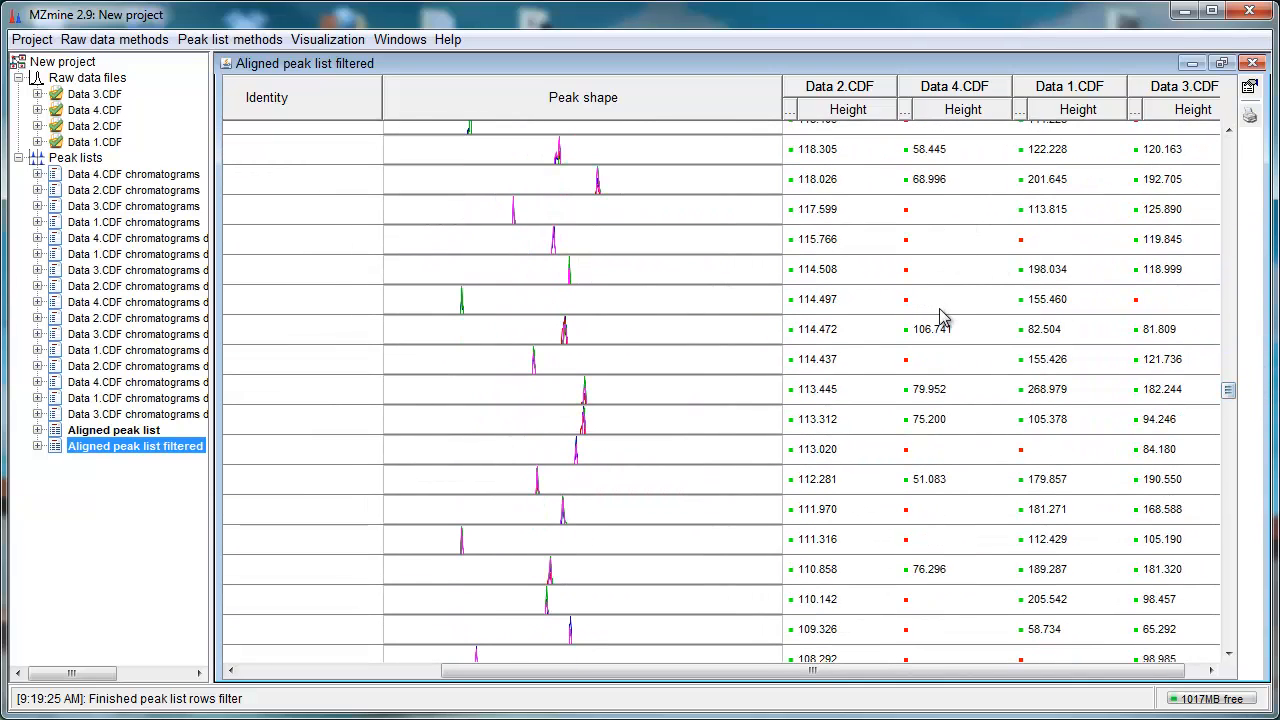
# Step: Run Peak finder gap filling on the filtered aligned list with suffix gap-filled, 20% intensity, 0.04 m/z and 0.05 min RT tolerances
pyautogui.click(243, 40)
pyautogui.moveTo(268, 93)
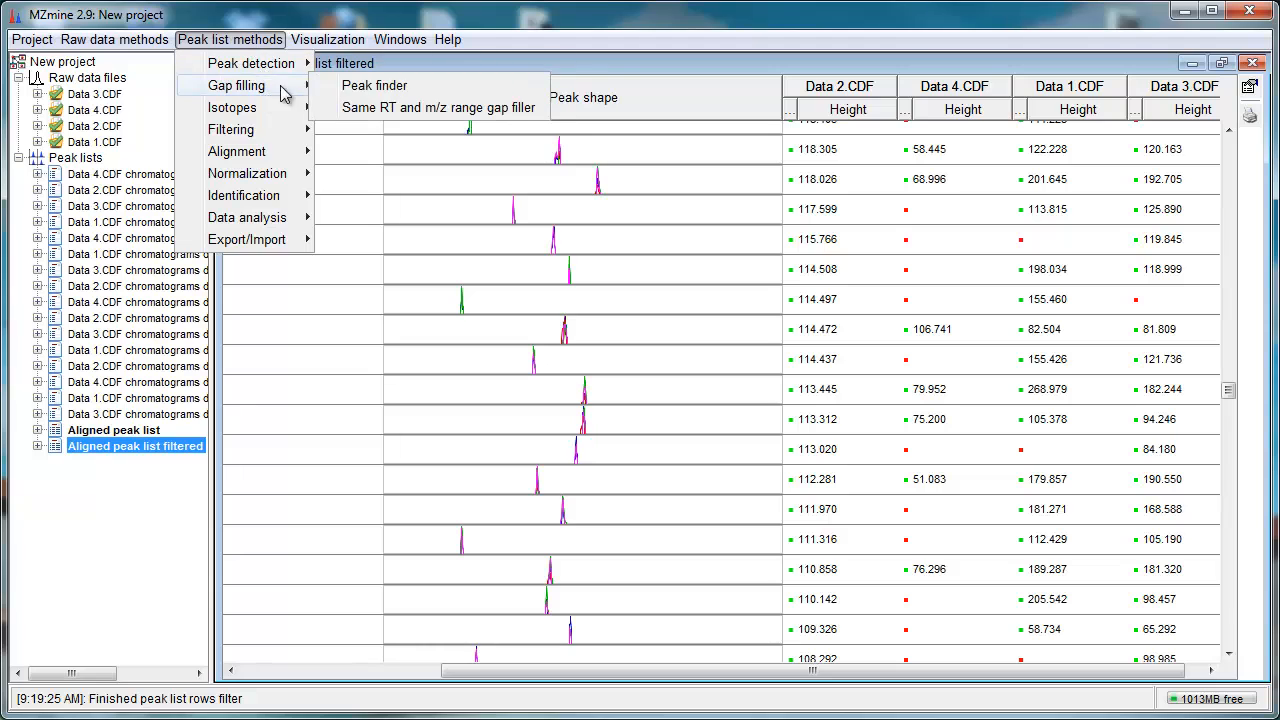
pyautogui.click(378, 88)
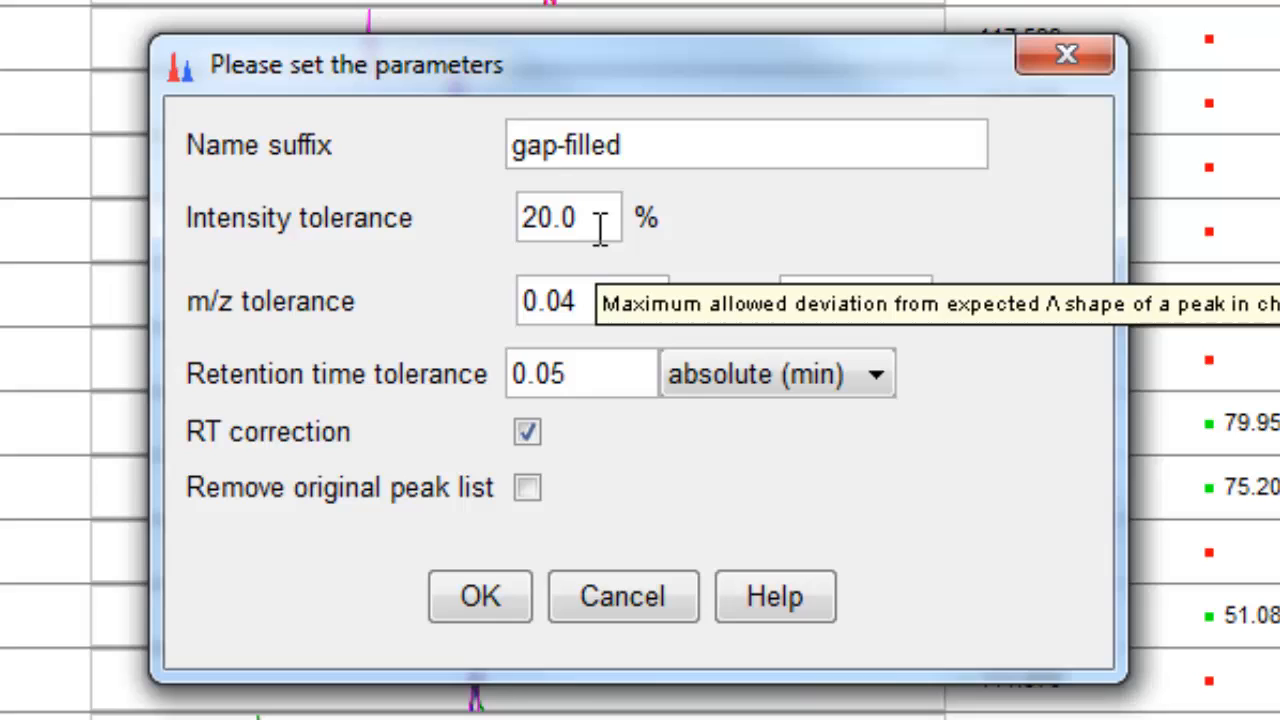
pyautogui.click(597, 224)
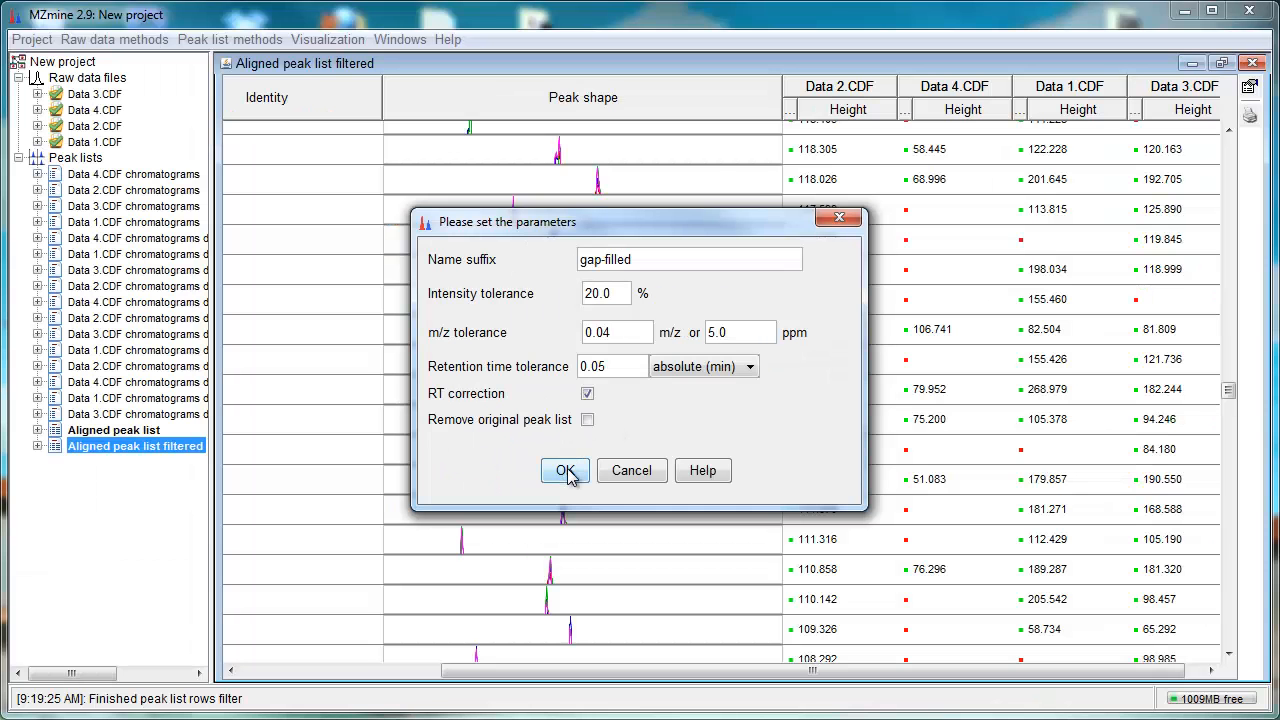
pyautogui.click(566, 471)
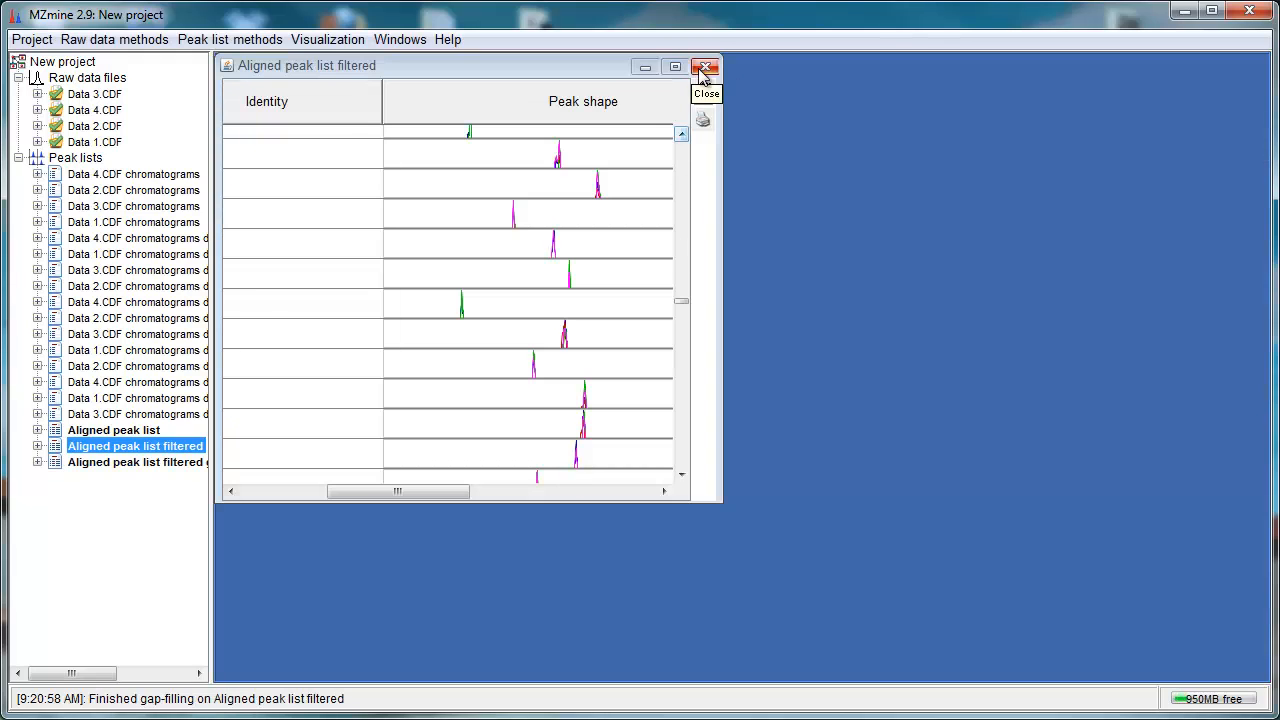
# Step: Open the gap-filled aligned peak list and scroll through its filled sample heights
pyautogui.click(705, 67)
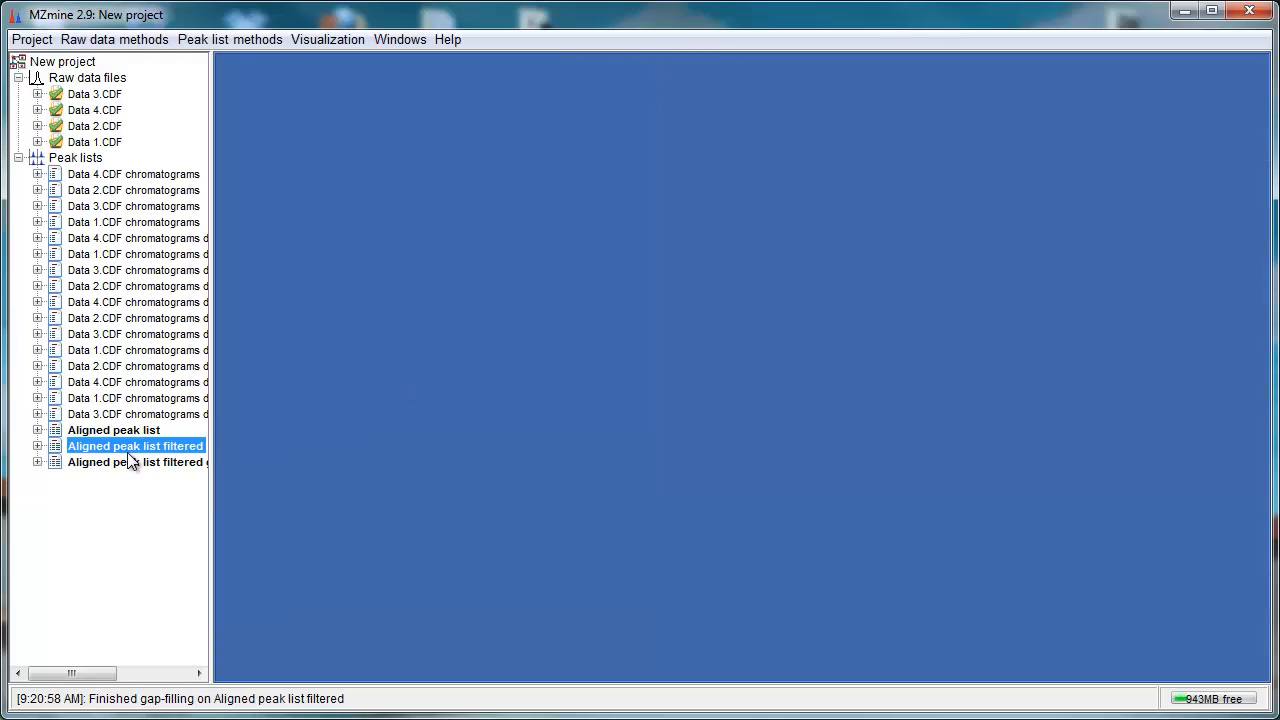
pyautogui.doubleClick(128, 462)
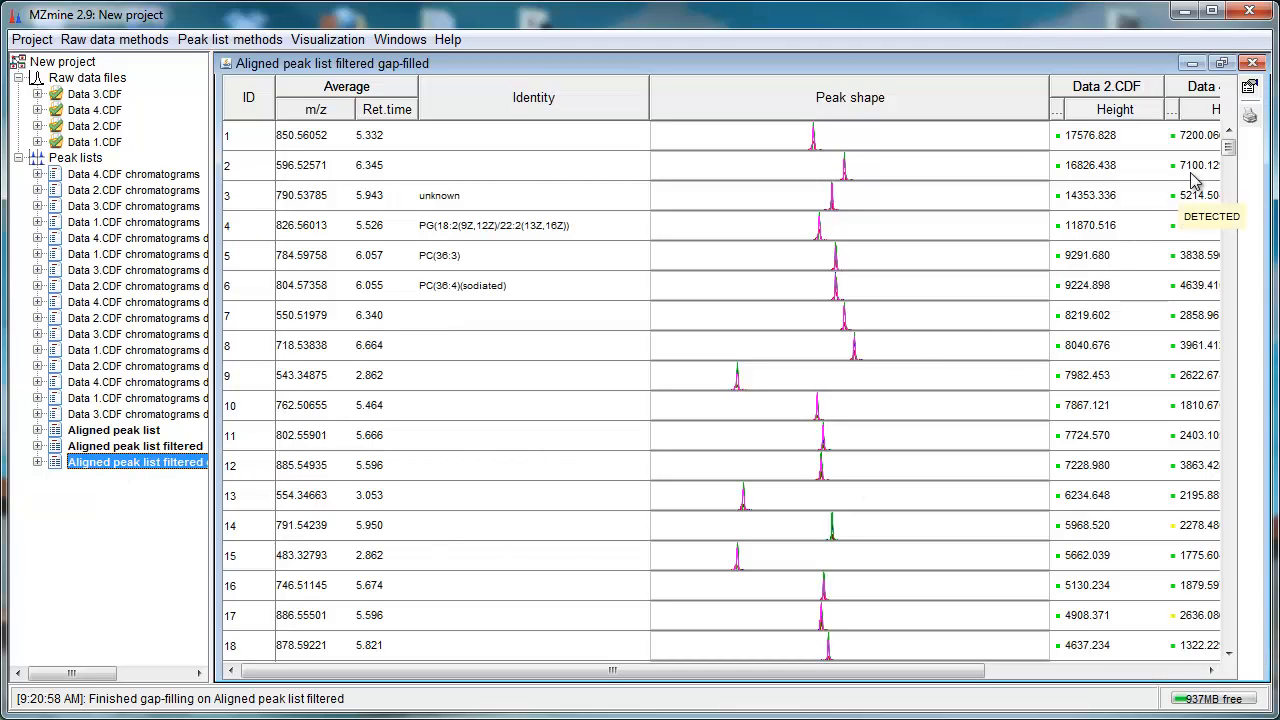
pyautogui.moveTo(1228, 145); pyautogui.dragTo(1255, 337)
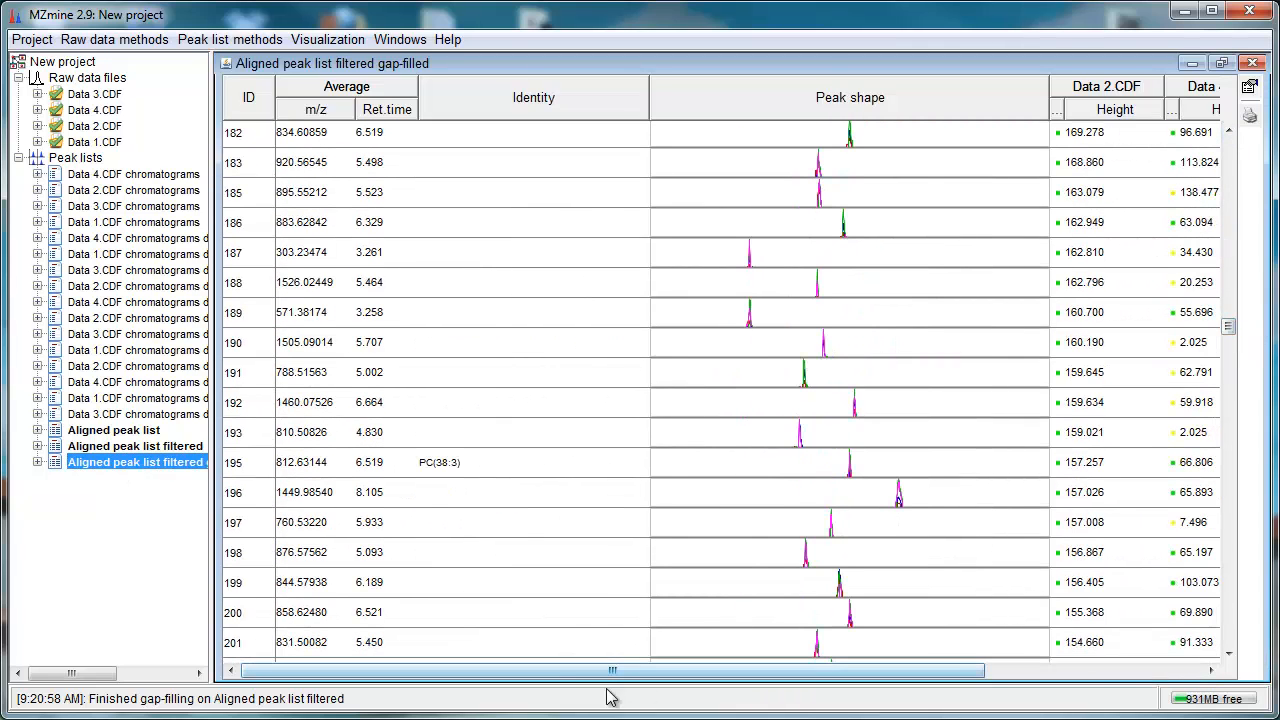
pyautogui.moveTo(586, 670); pyautogui.dragTo(871, 670)
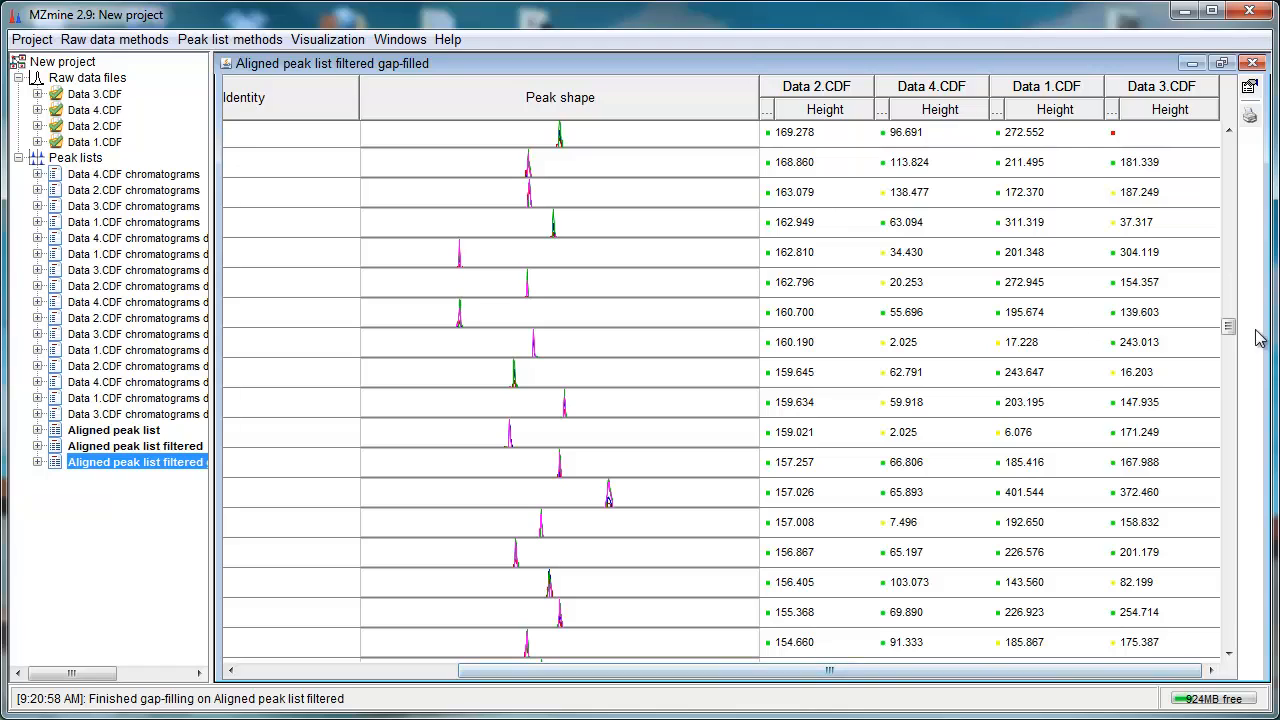
# Step: Show the Data 4.CDF chromatogram for the row at about 788.5 m/z, zoom into it, and close it
pyautogui.click(893, 385)
pyautogui.rightClick(893, 385)
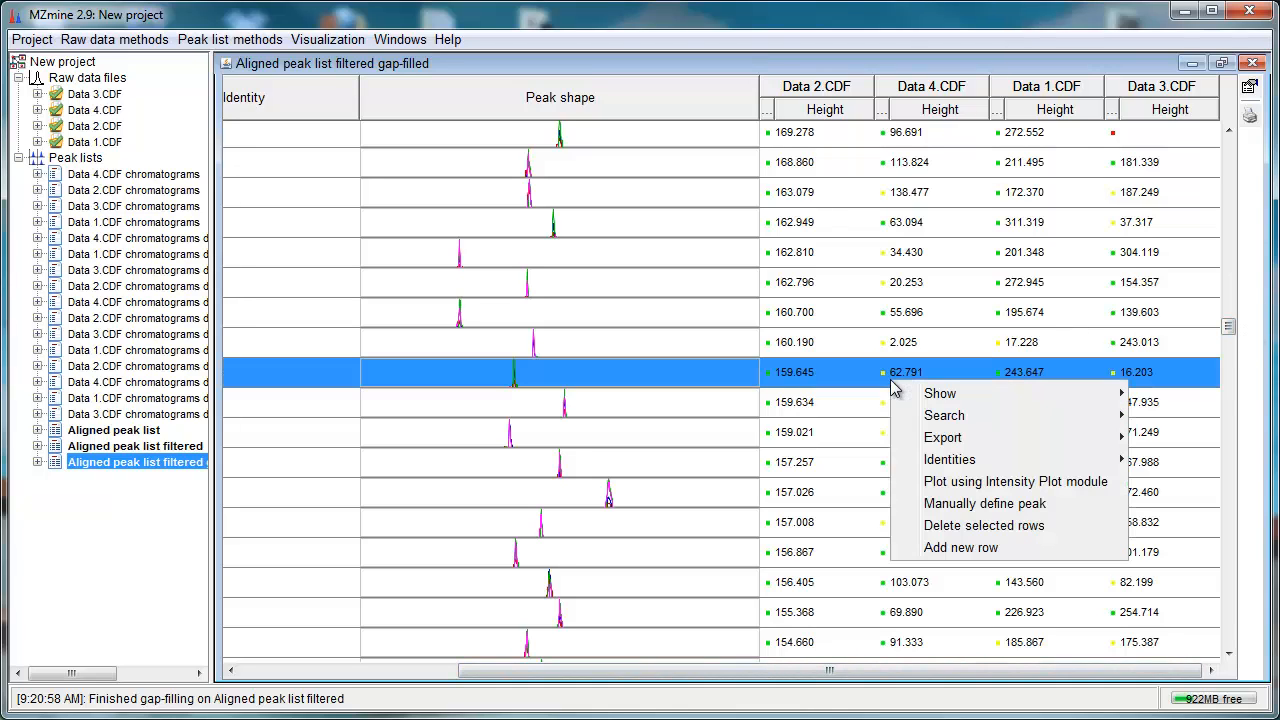
pyautogui.moveTo(955, 400)
pyautogui.click(862, 395)
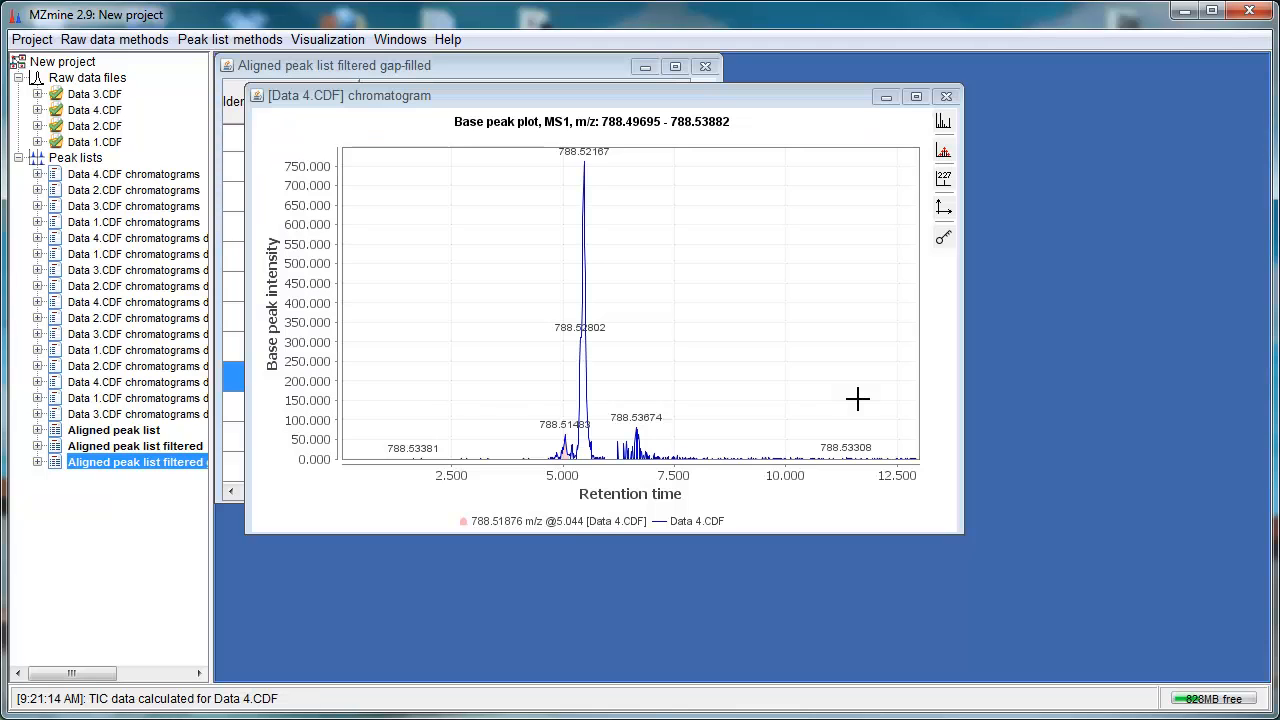
pyautogui.moveTo(515, 374); pyautogui.dragTo(738, 607)
pyautogui.click(1252, 63)
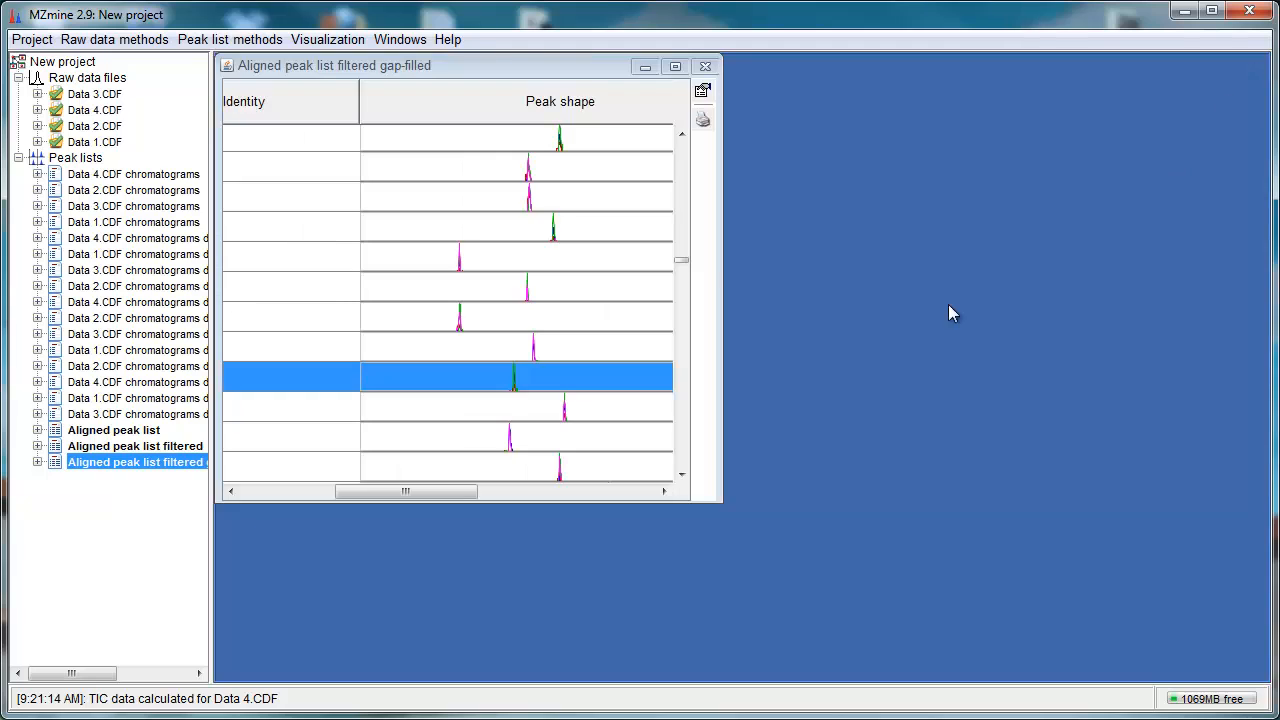
# Step: Maximize the gap-filled peak list and scroll through its rows
pyautogui.click(673, 70)
pyautogui.scroll(-8, 975, 525)
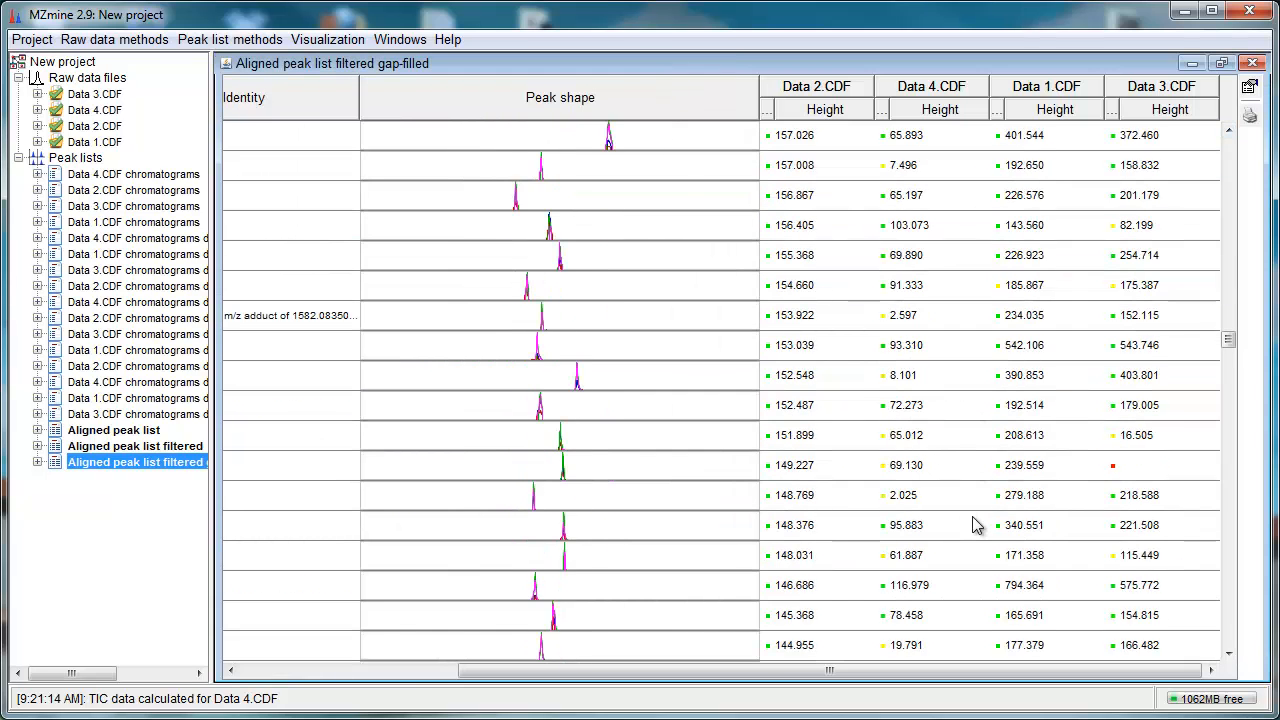
pyautogui.scroll(2, 975, 525)
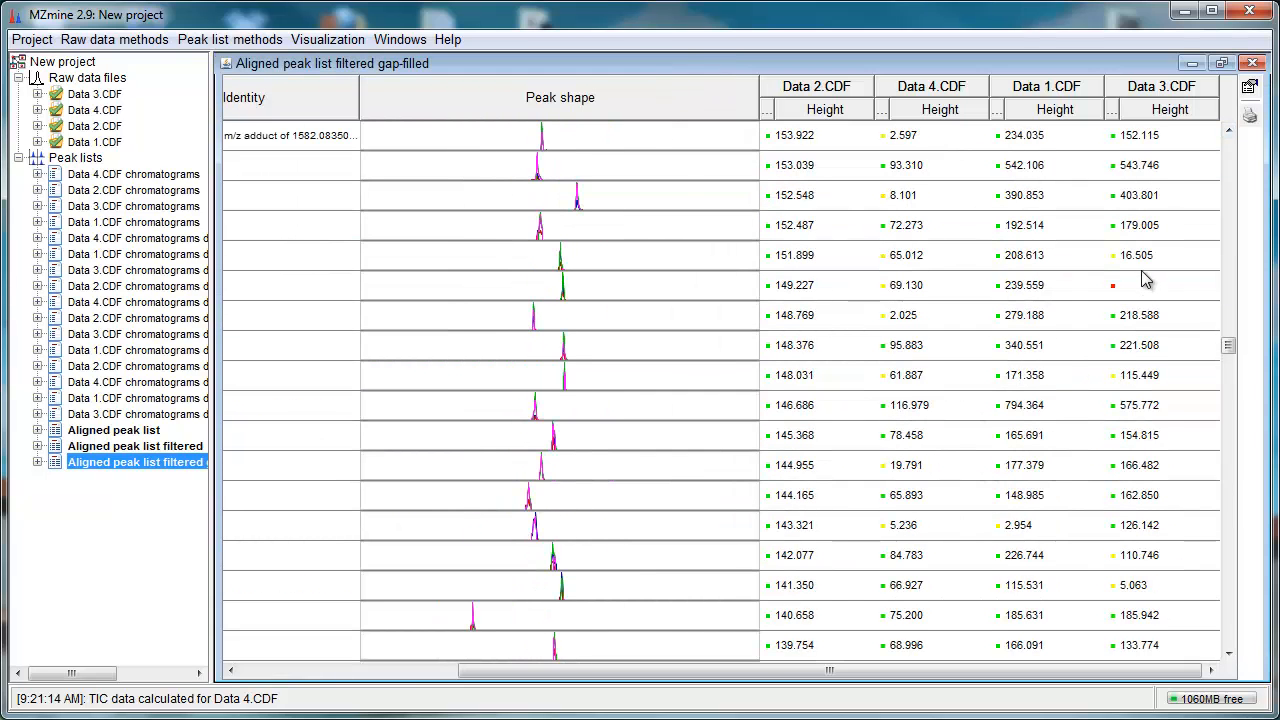
# Step: Show the Data 1.CDF chromatogram for a row at about 799.65 m/z, maximize and zoom into its main peak, and close it
pyautogui.scroll(-14, 1065, 428)
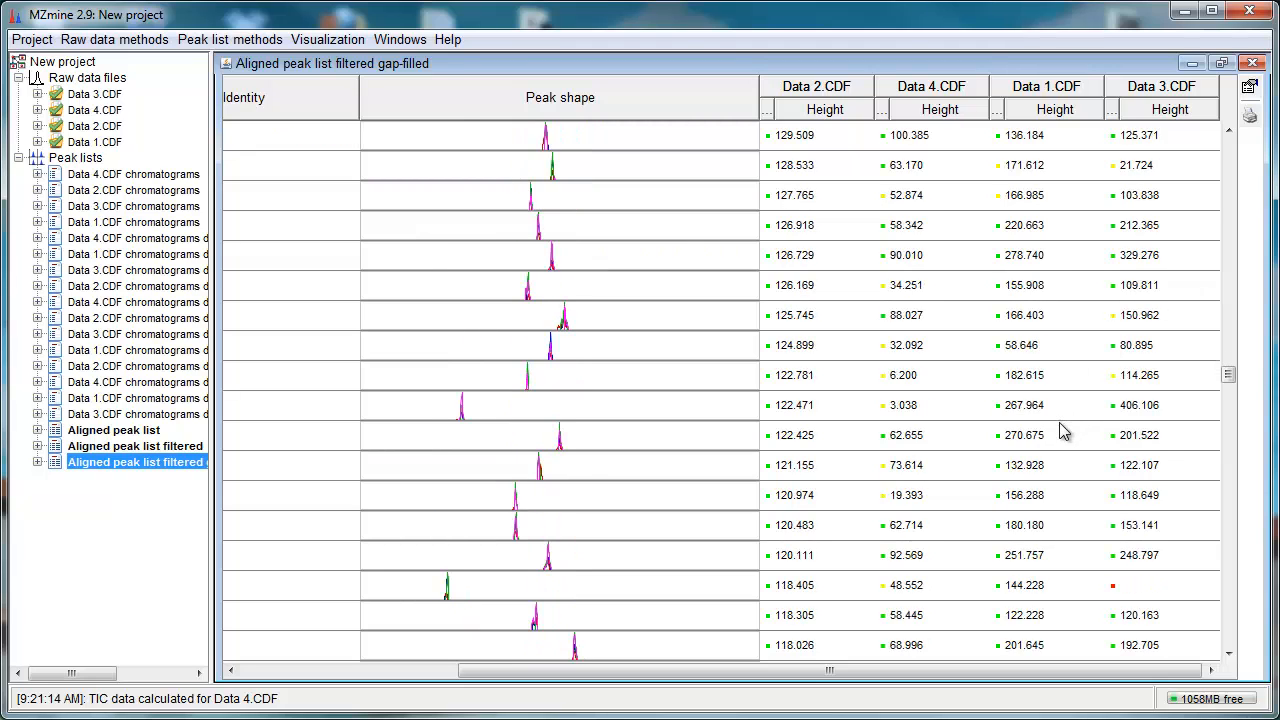
pyautogui.scroll(-5, 1057, 441)
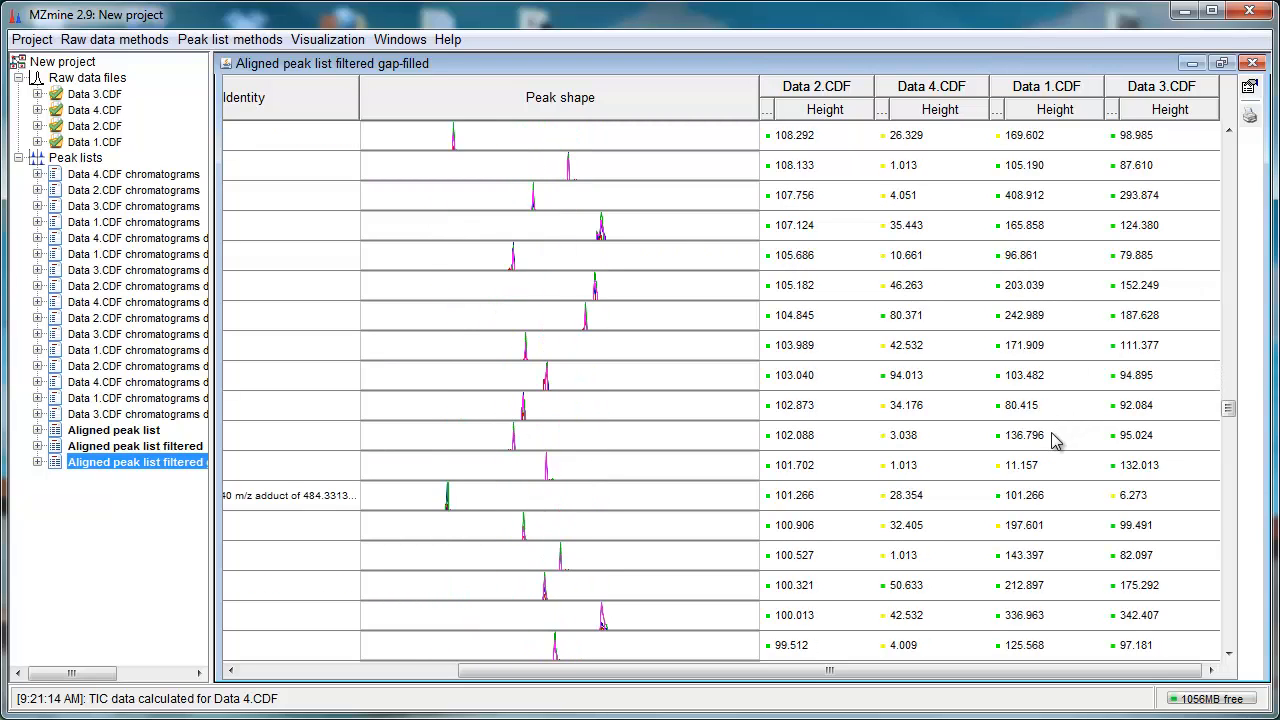
pyautogui.scroll(-8, 1057, 441)
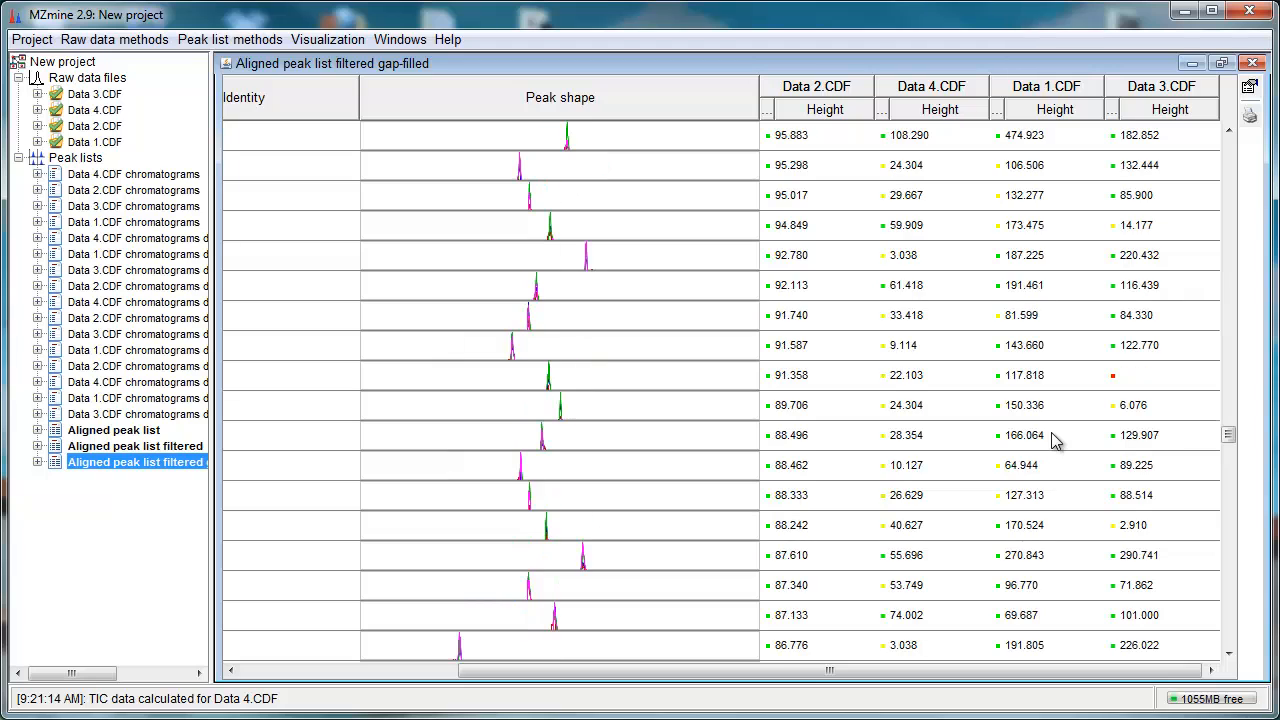
pyautogui.moveTo(1234, 436); pyautogui.dragTo(1244, 533)
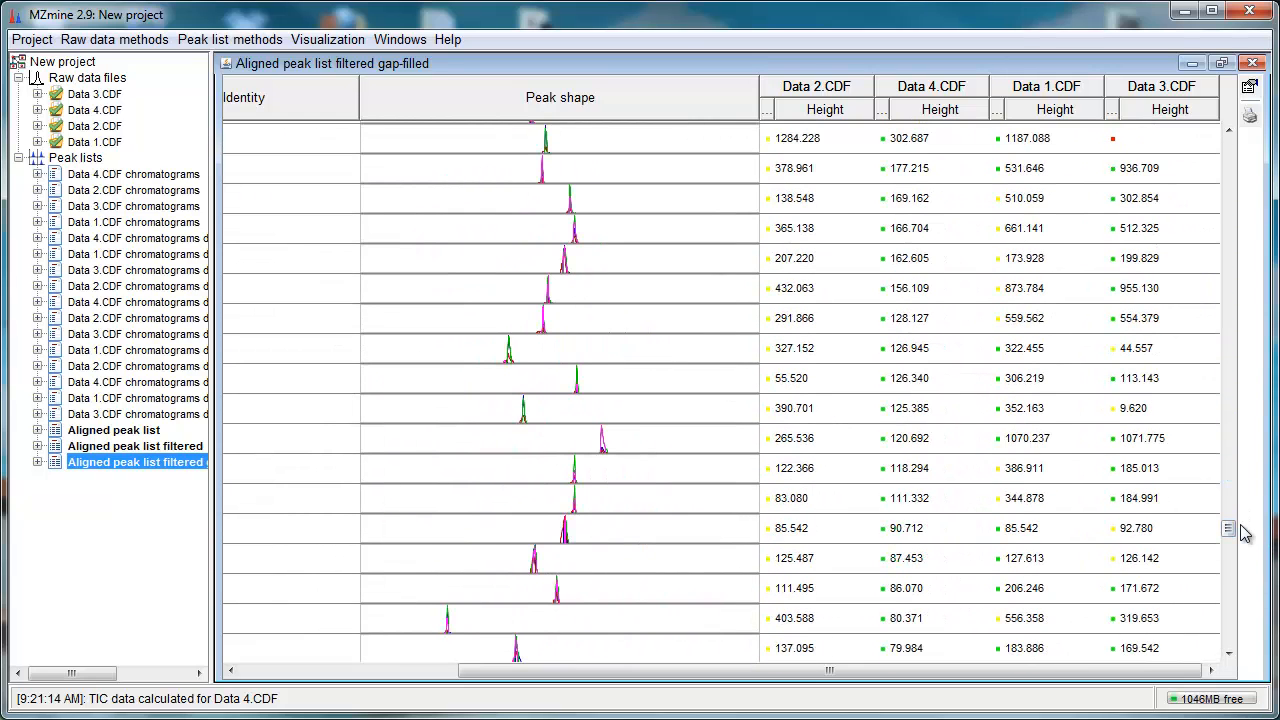
pyautogui.click(1037, 468)
pyautogui.rightClick(1034, 468)
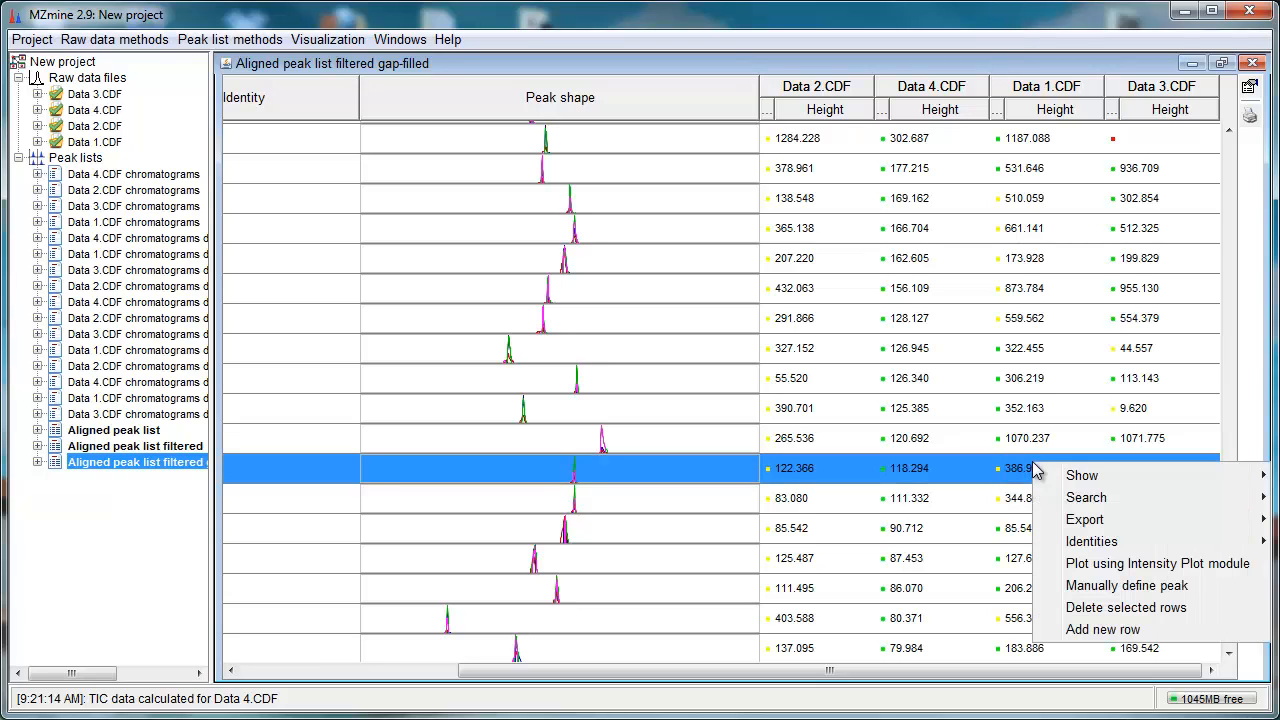
pyautogui.moveTo(1086, 474)
pyautogui.click(945, 474)
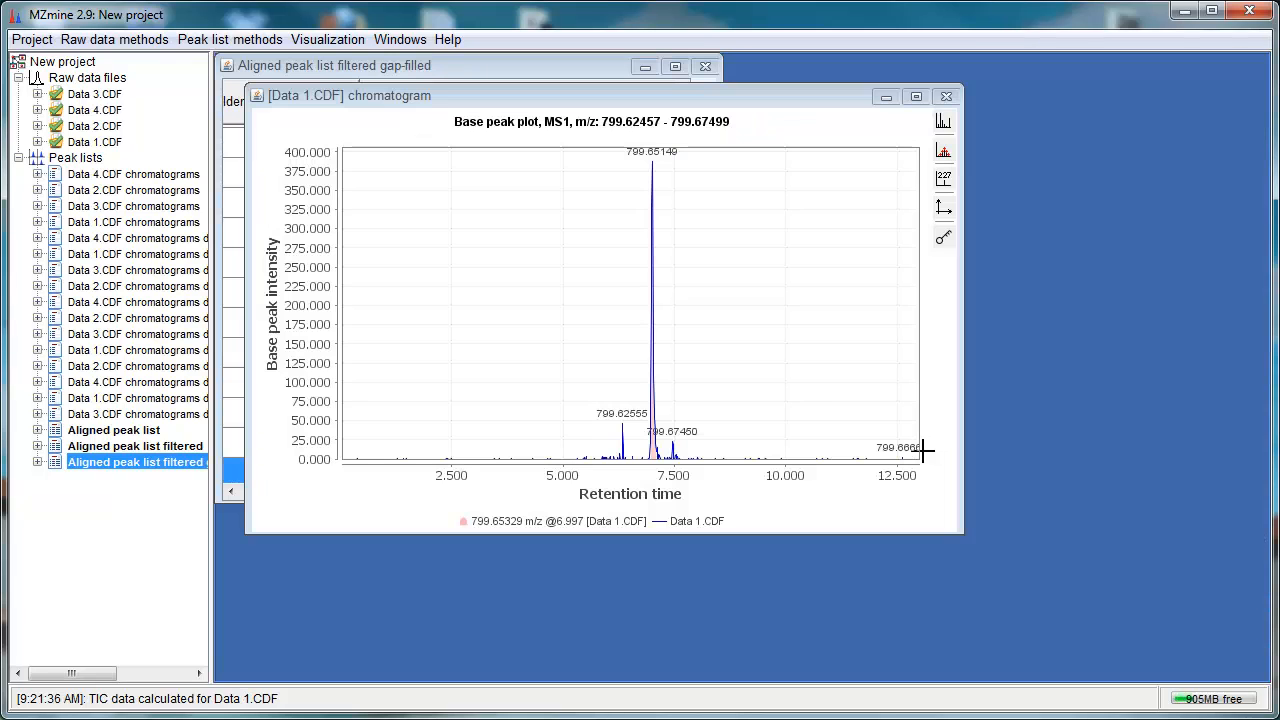
pyautogui.click(916, 96)
pyautogui.moveTo(600, 400); pyautogui.dragTo(912, 684)
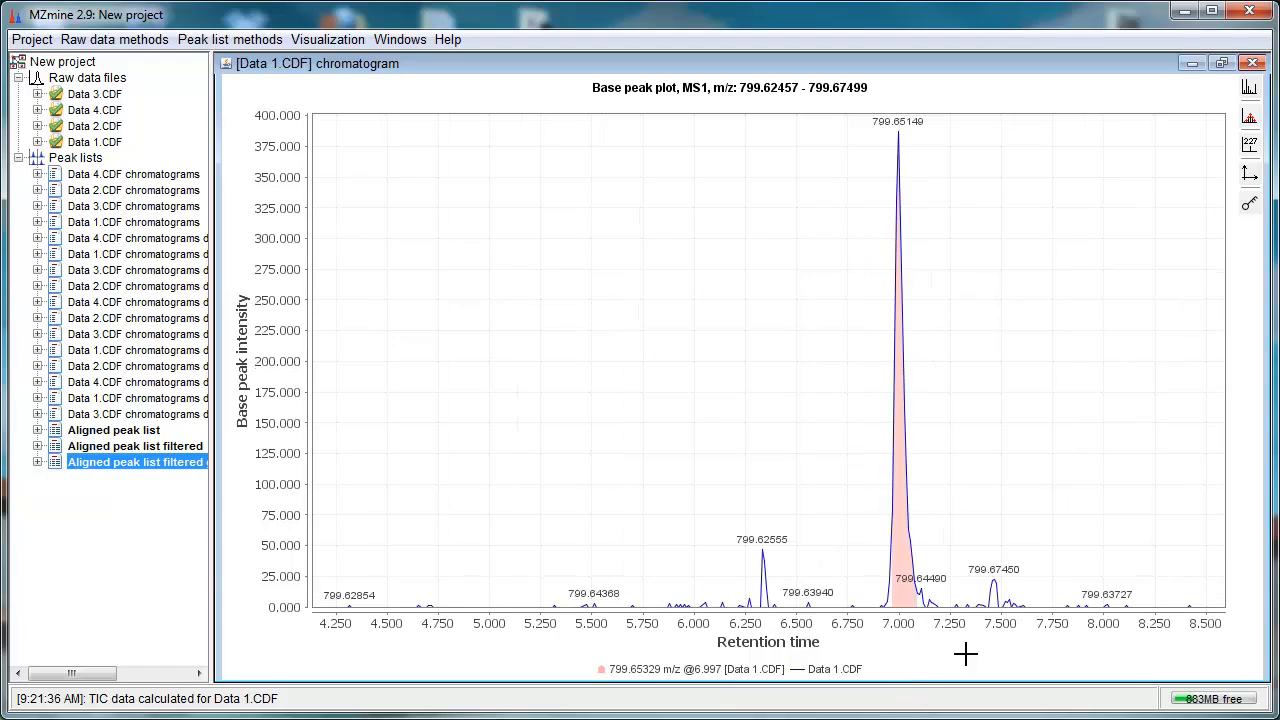
pyautogui.click(1252, 63)
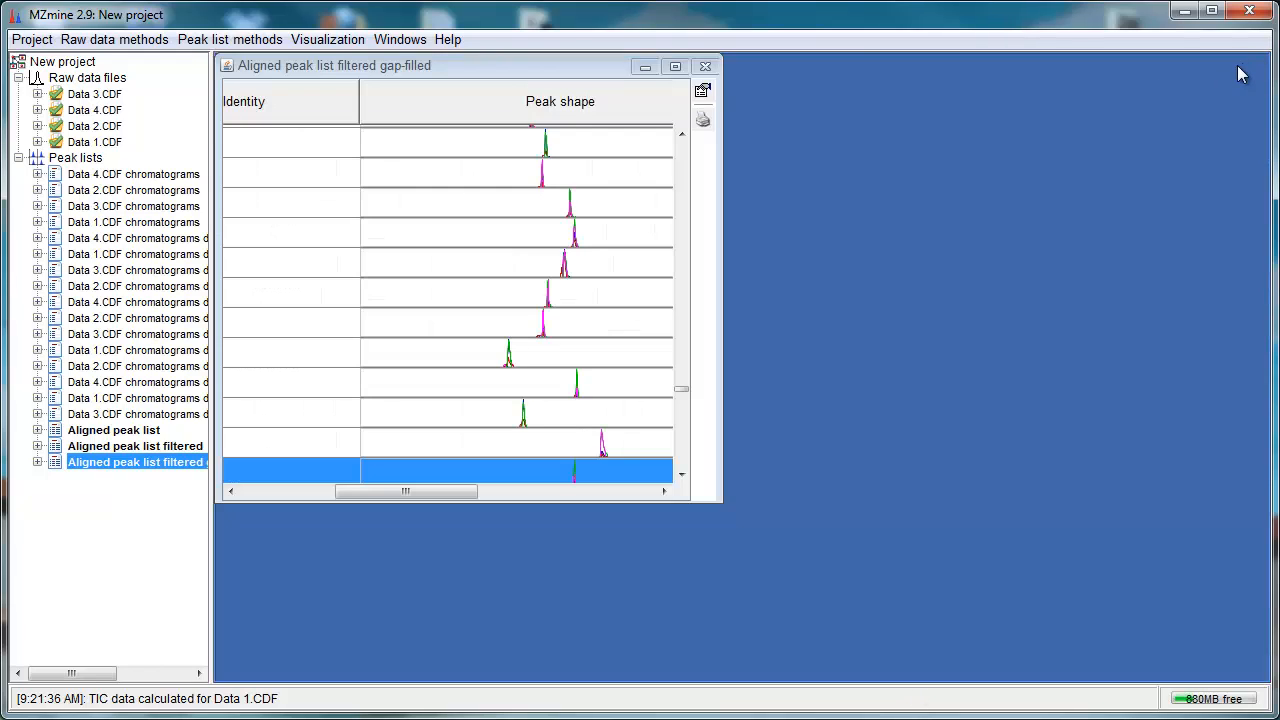
# Step: Close the gap-filled aligned peak list window
pyautogui.click(677, 106)
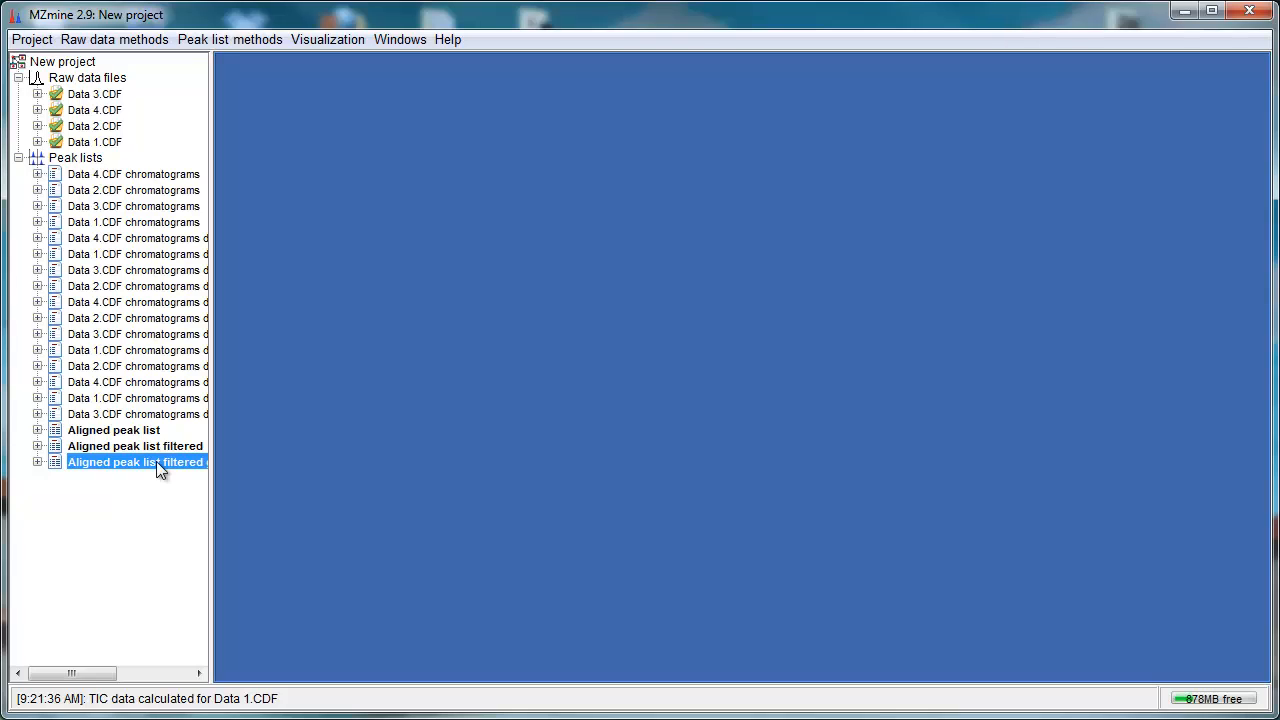
pyautogui.click(251, 38)
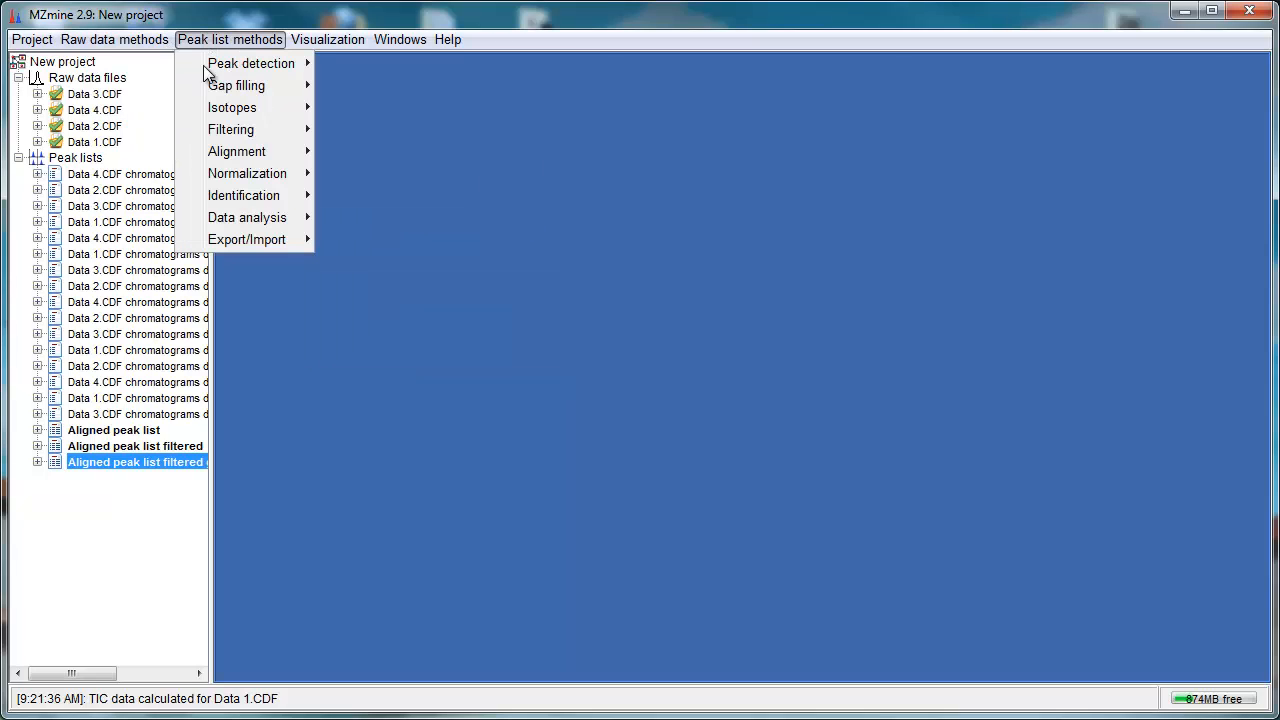
pyautogui.moveTo(253, 222)
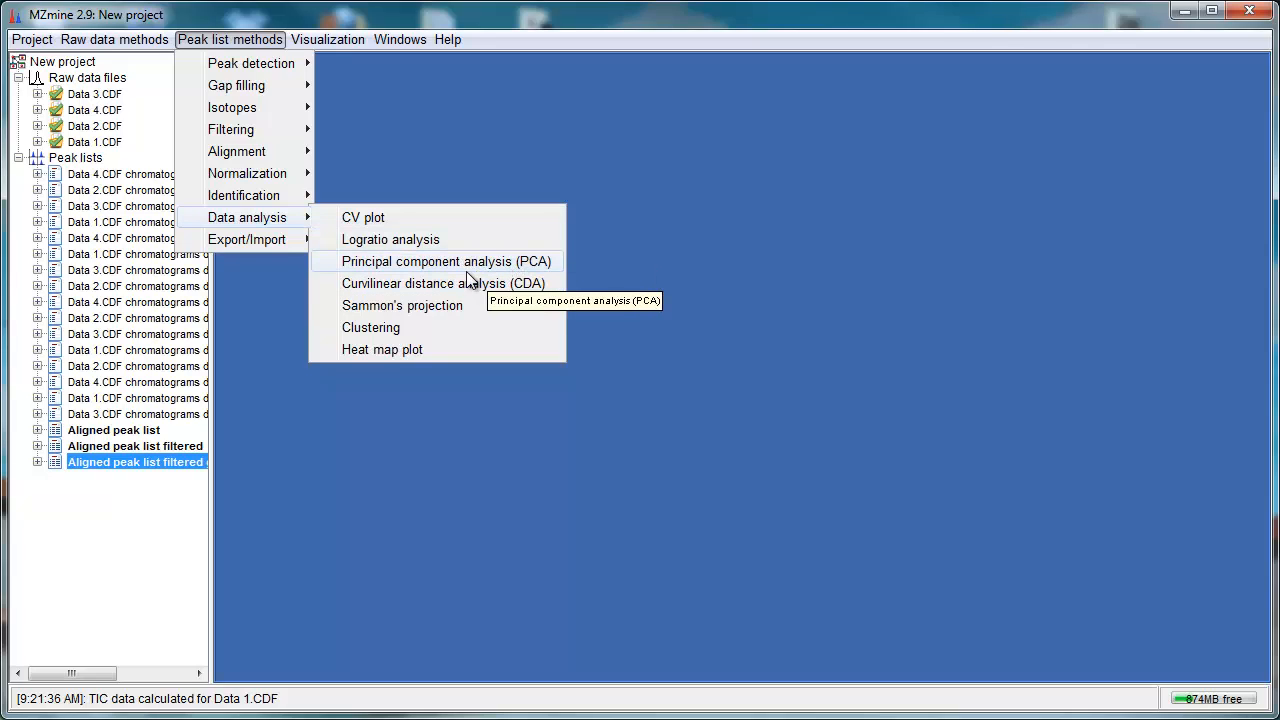
# Step: Open the sample parameters setup and start a new project parameter named Group
pyautogui.moveTo(32, 39)
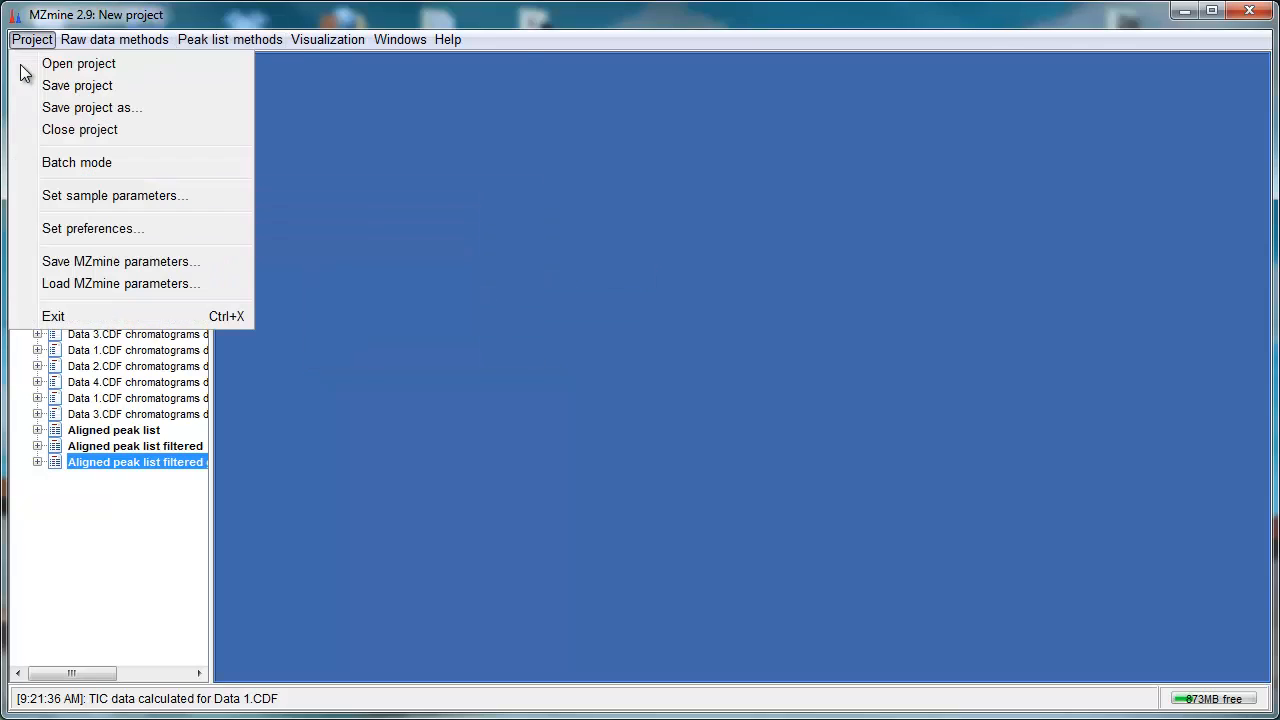
pyautogui.click(86, 200)
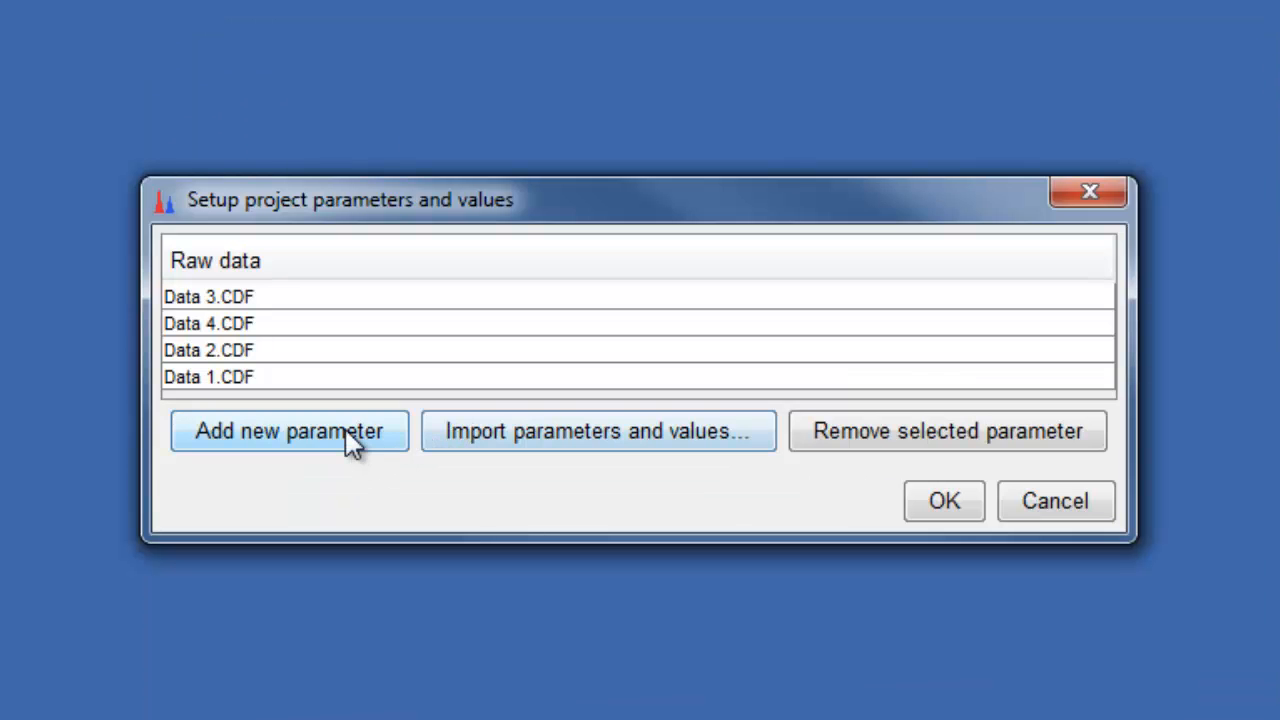
pyautogui.click(345, 430)
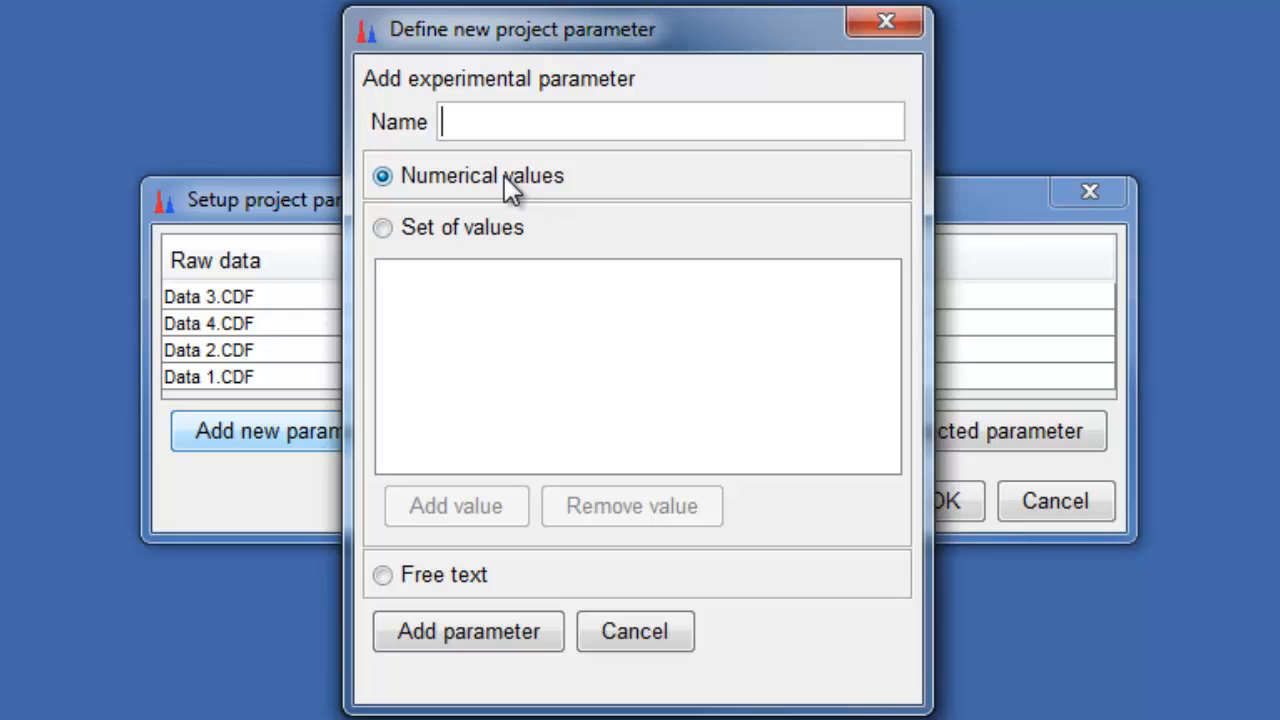
pyautogui.write('Group')
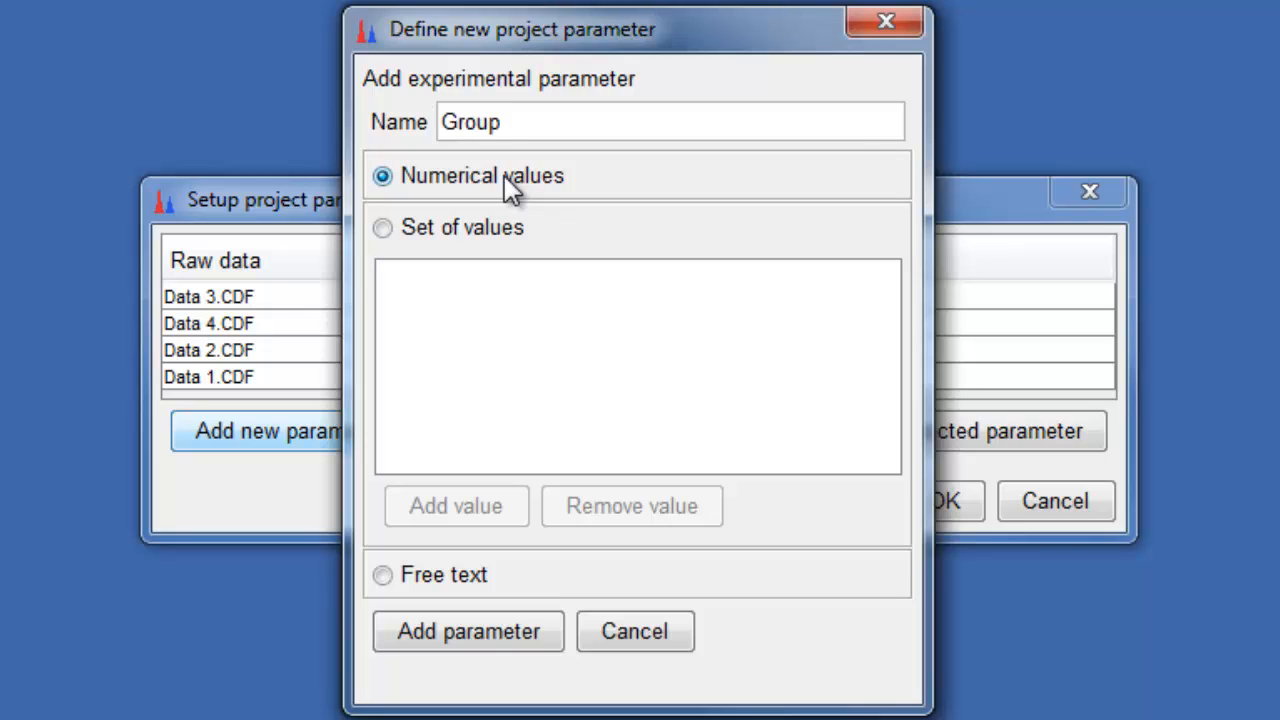
# Step: Make Group a set of values containing Control and Case, and add the parameter
pyautogui.click(454, 230)
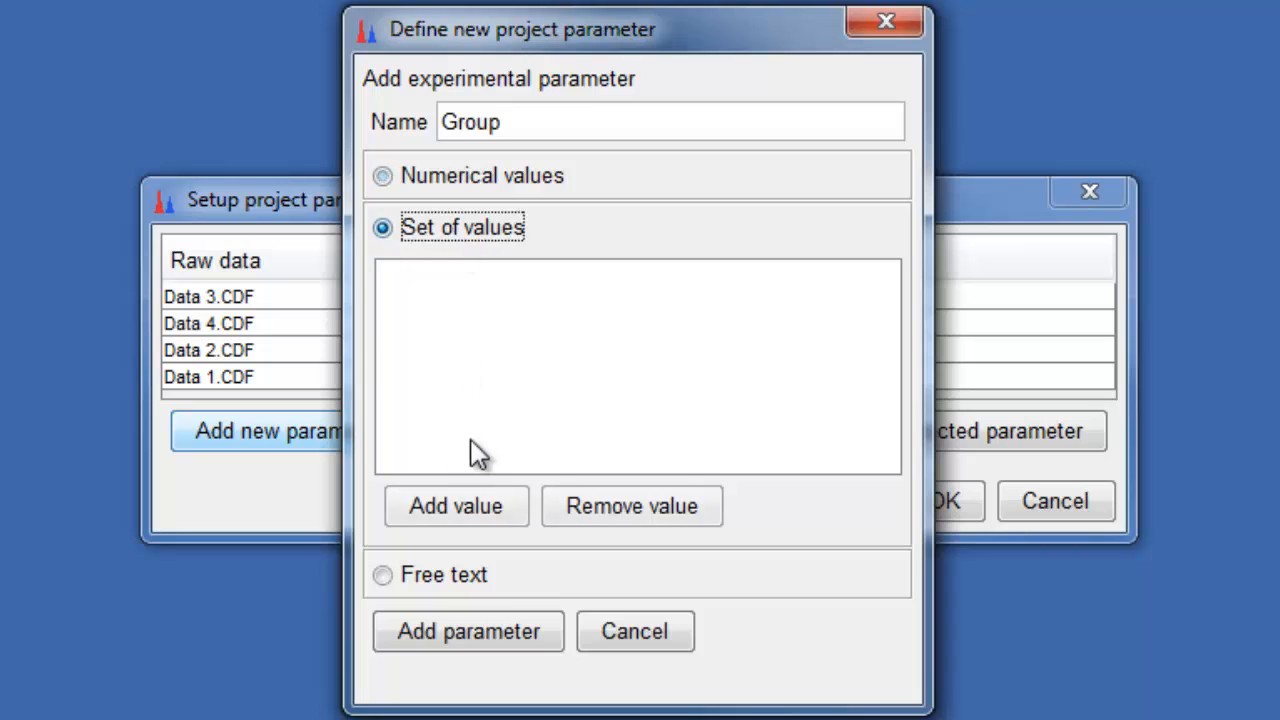
pyautogui.click(466, 512)
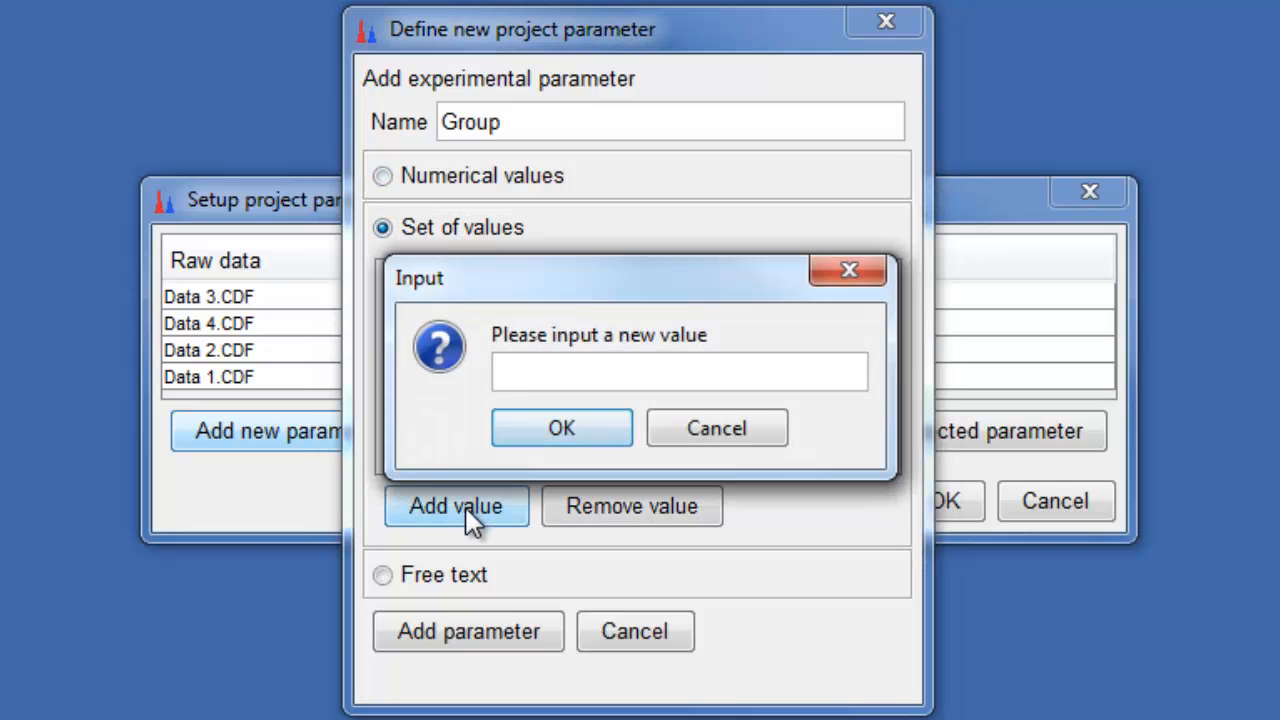
pyautogui.write('Control')
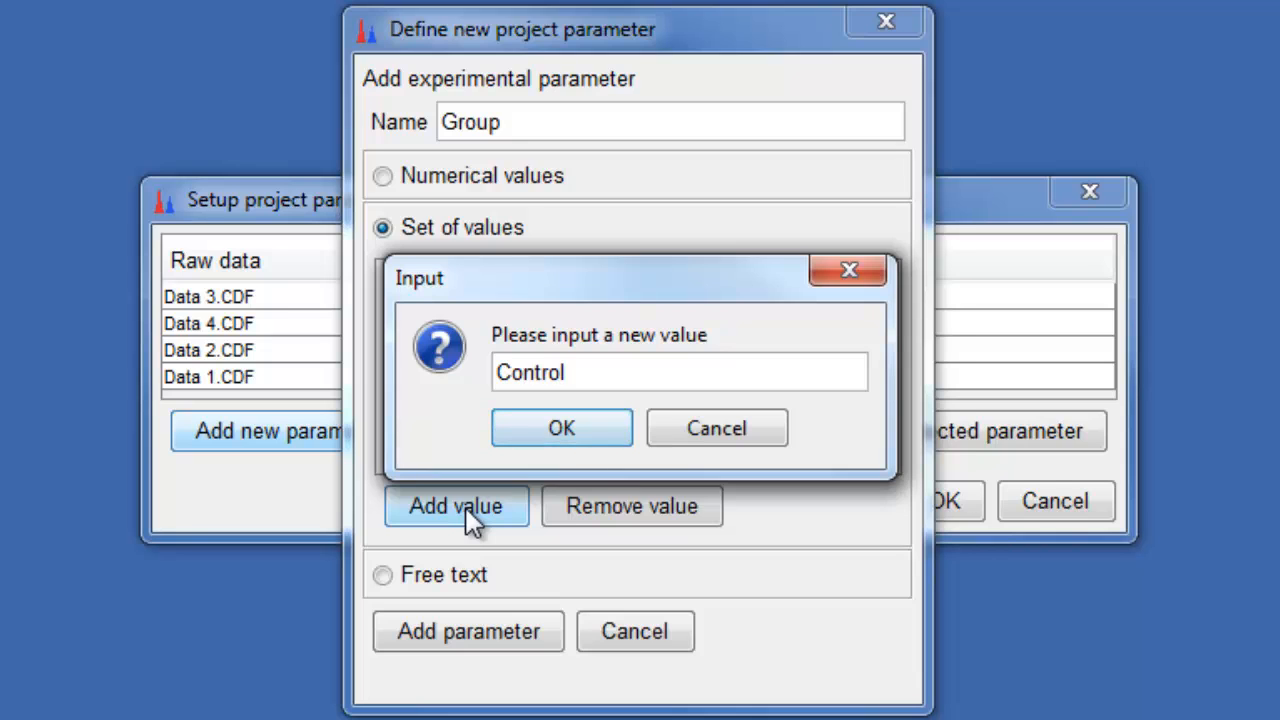
pyautogui.press('Return')
pyautogui.click(466, 508)
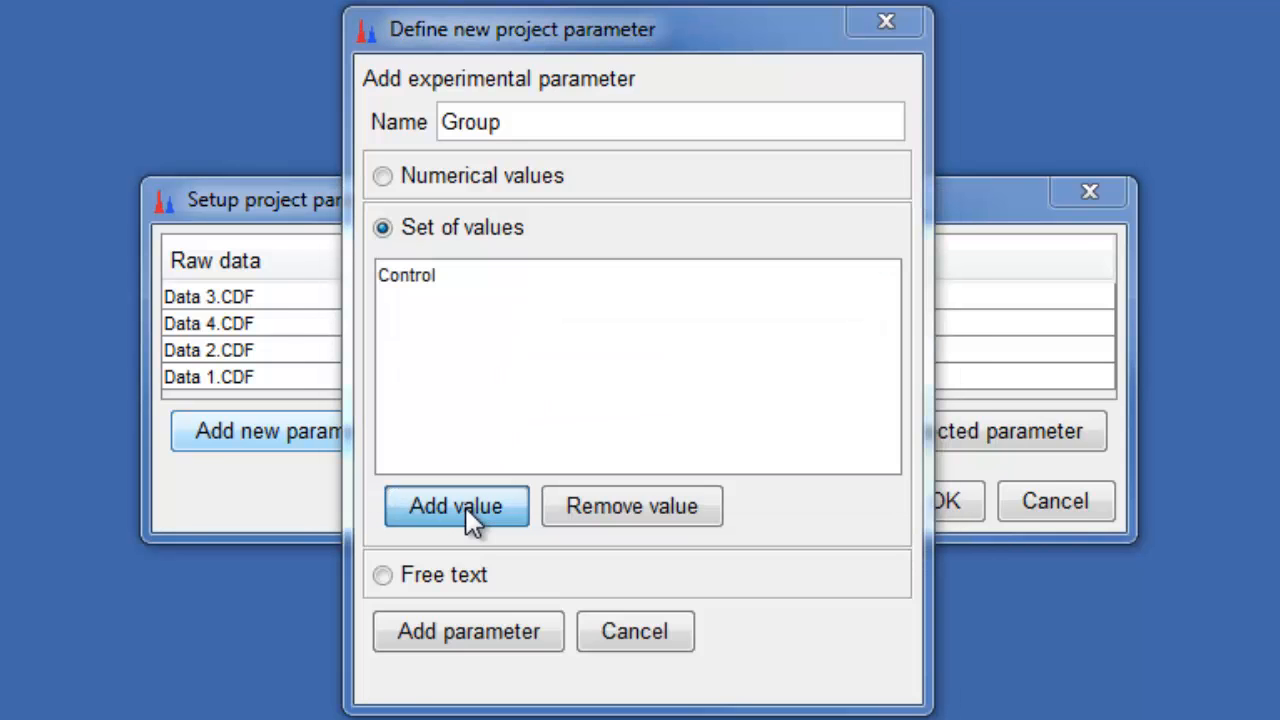
pyautogui.write('Case')
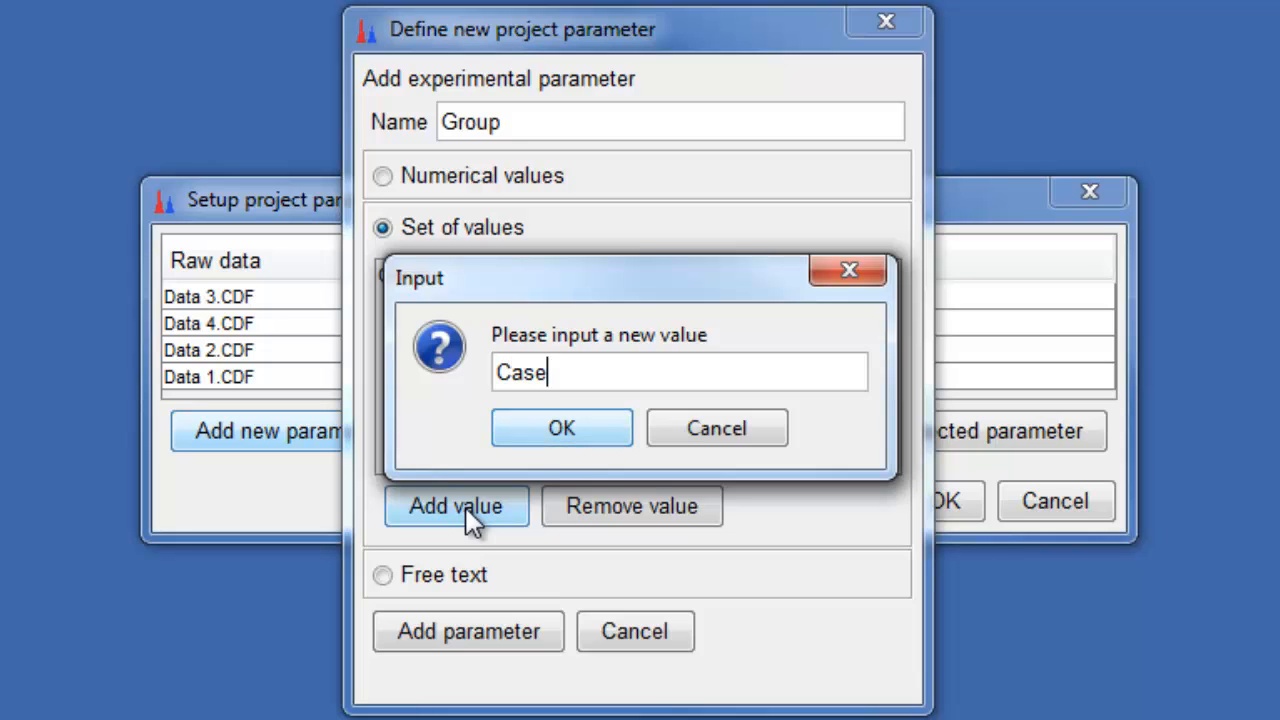
pyautogui.click(595, 432)
pyautogui.click(489, 634)
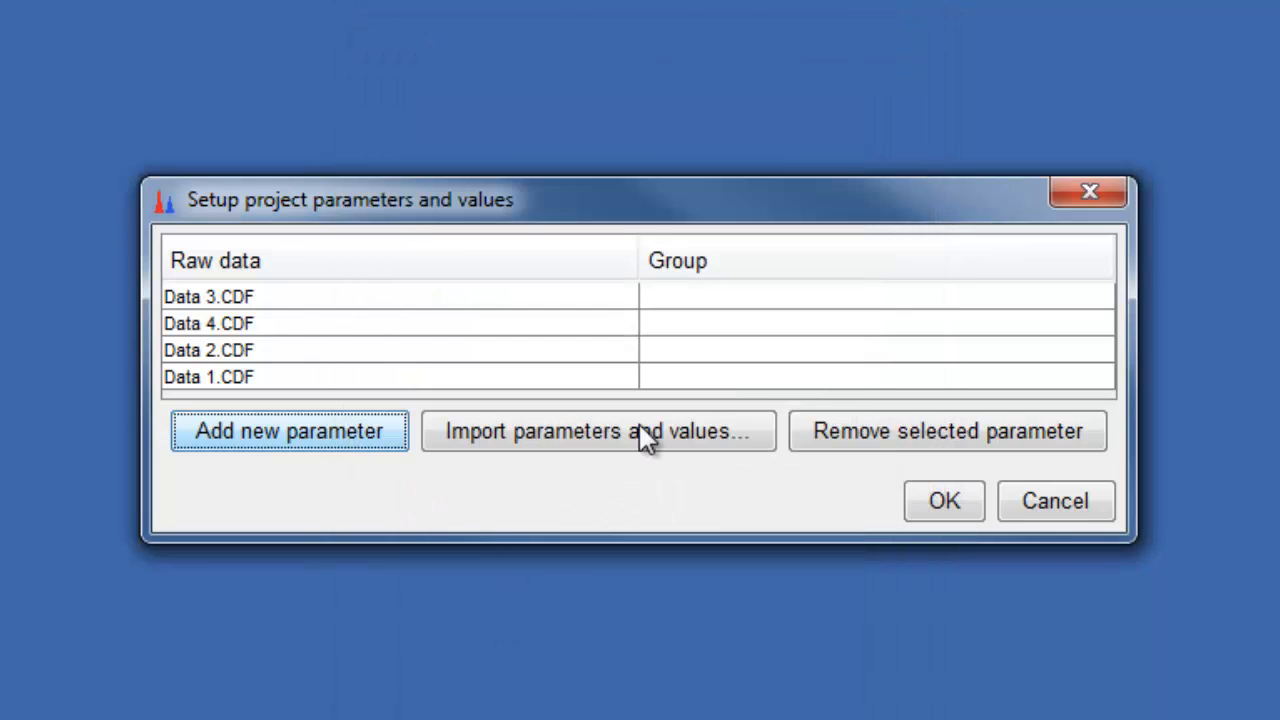
# Step: Assign Group Control to Data 3.CDF and Data 4.CDF and Case to Data 2.CDF and Data 1.CDF
pyautogui.click(929, 500)
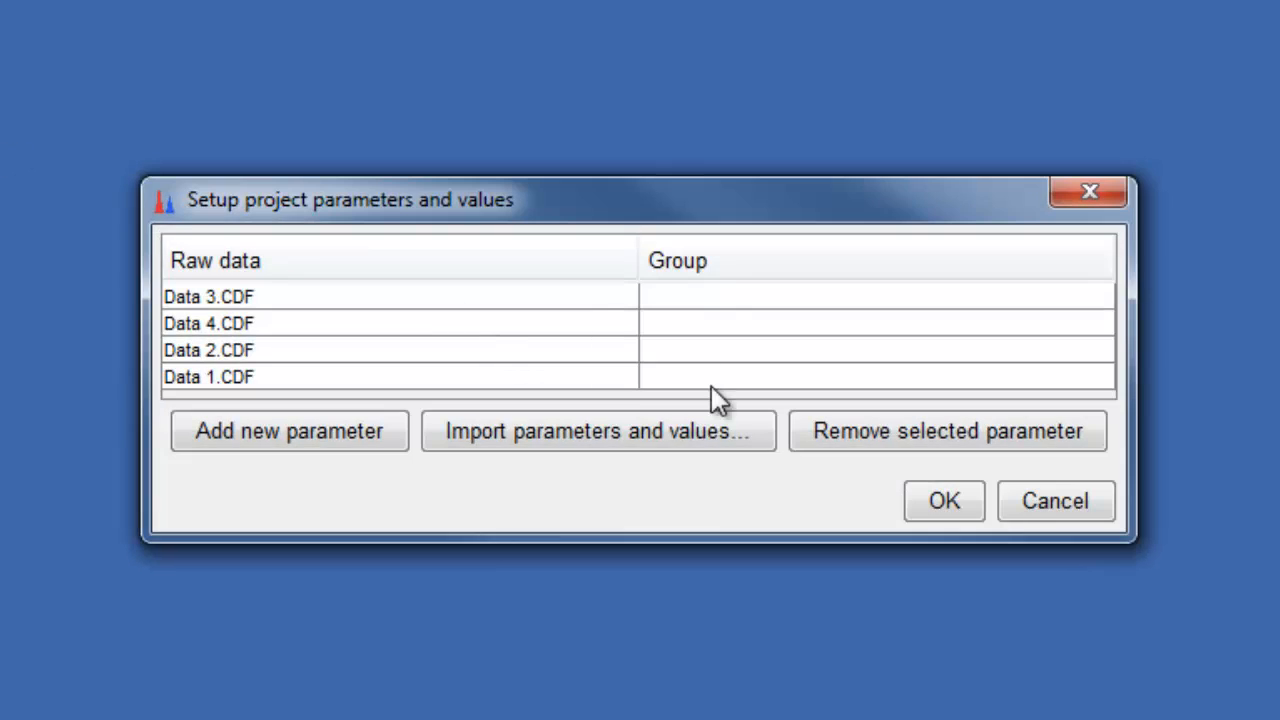
pyautogui.click(727, 297)
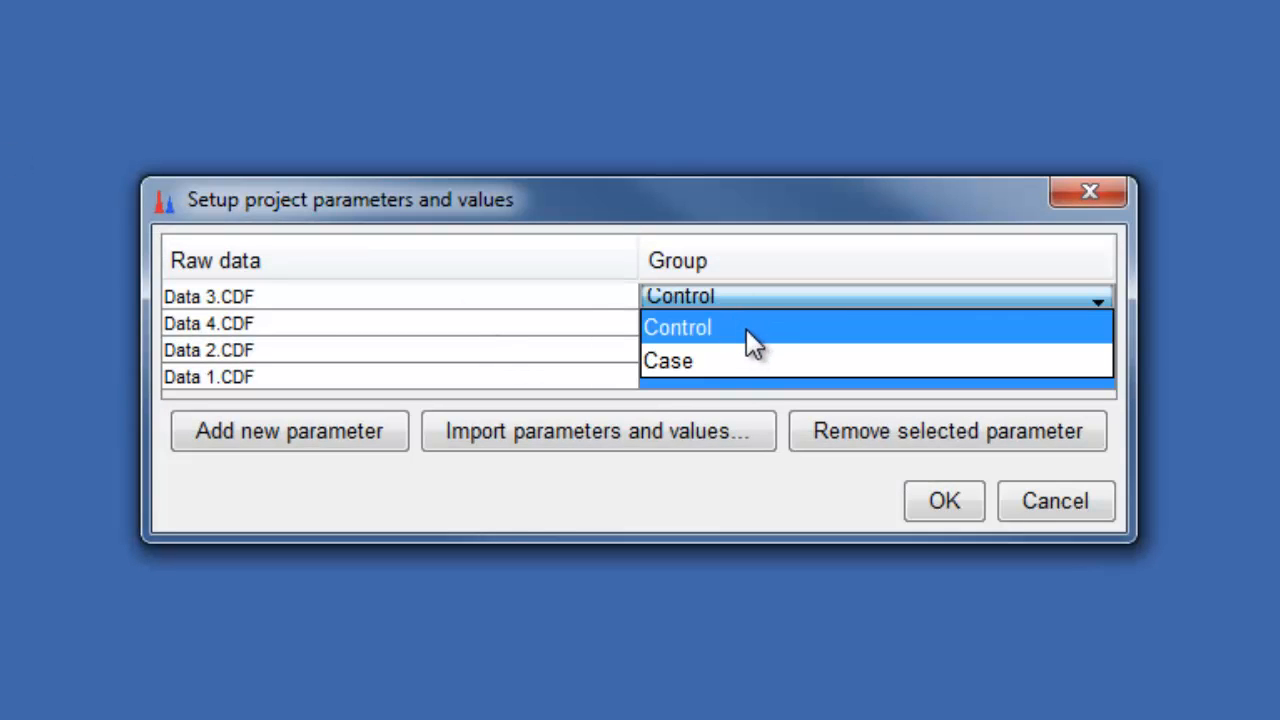
pyautogui.click(746, 329)
pyautogui.click(745, 326)
pyautogui.click(742, 342)
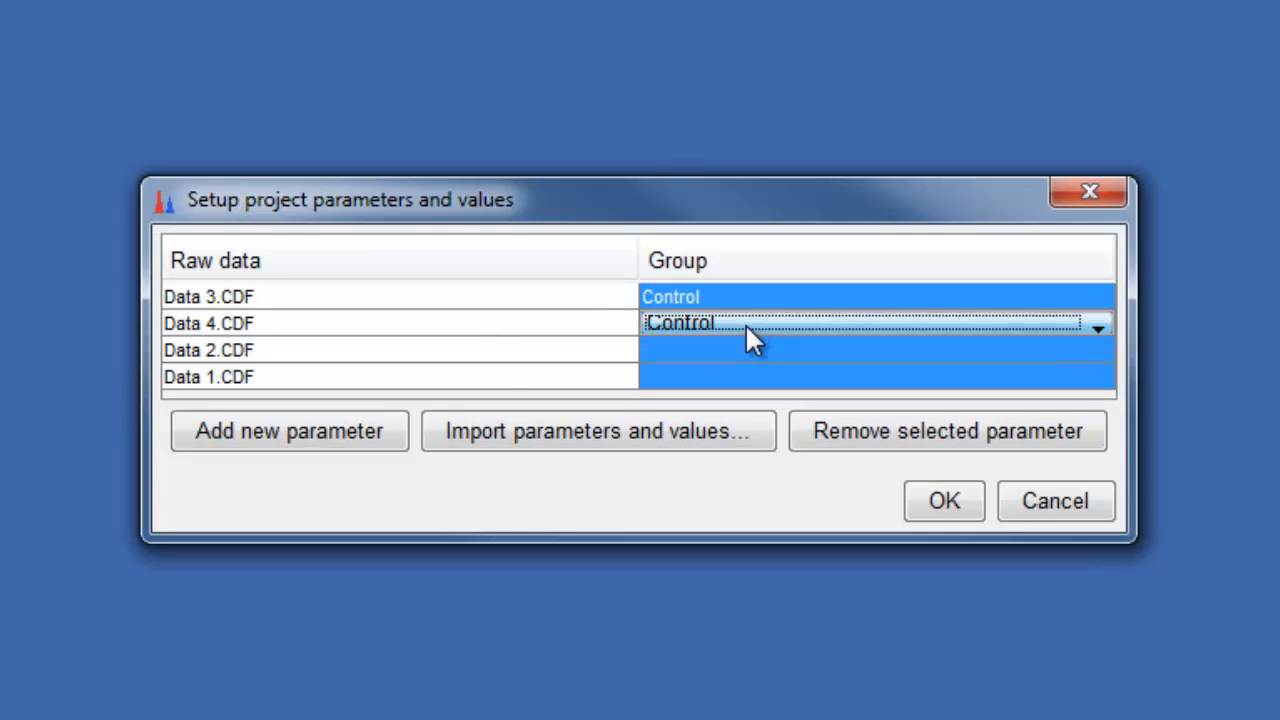
pyautogui.click(745, 348)
pyautogui.click(750, 348)
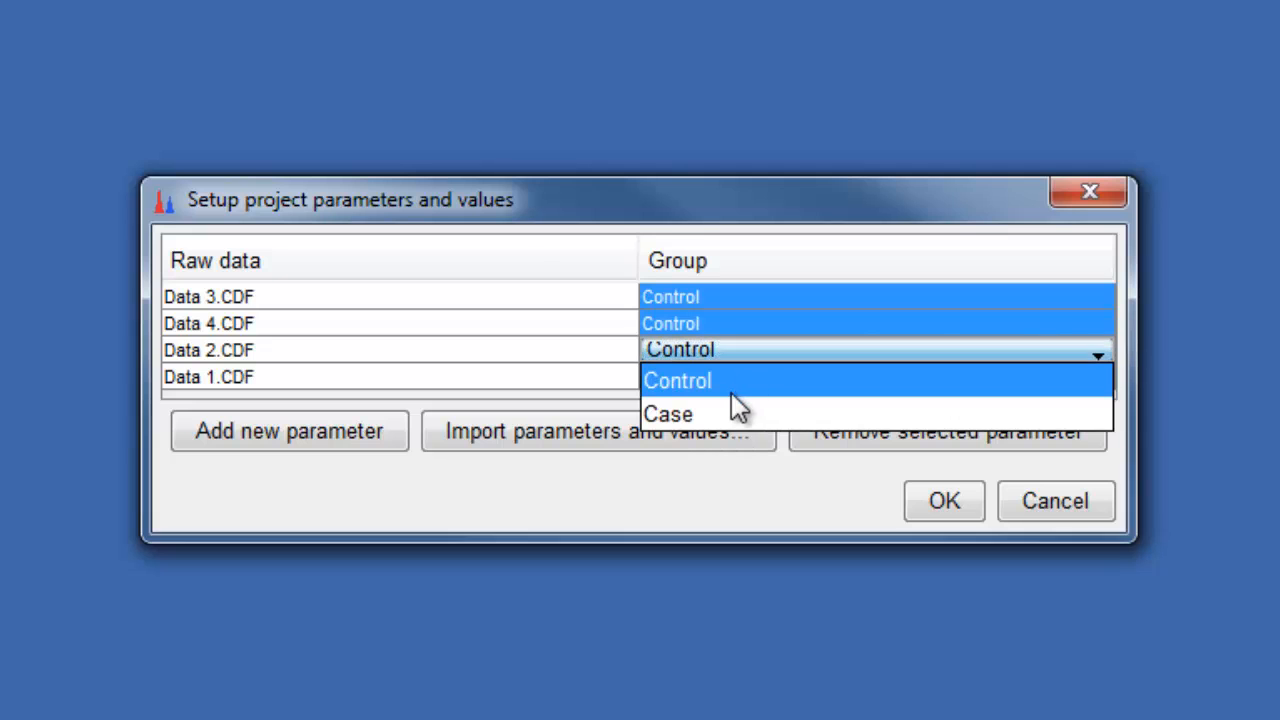
pyautogui.click(728, 413)
pyautogui.click(736, 377)
pyautogui.click(738, 443)
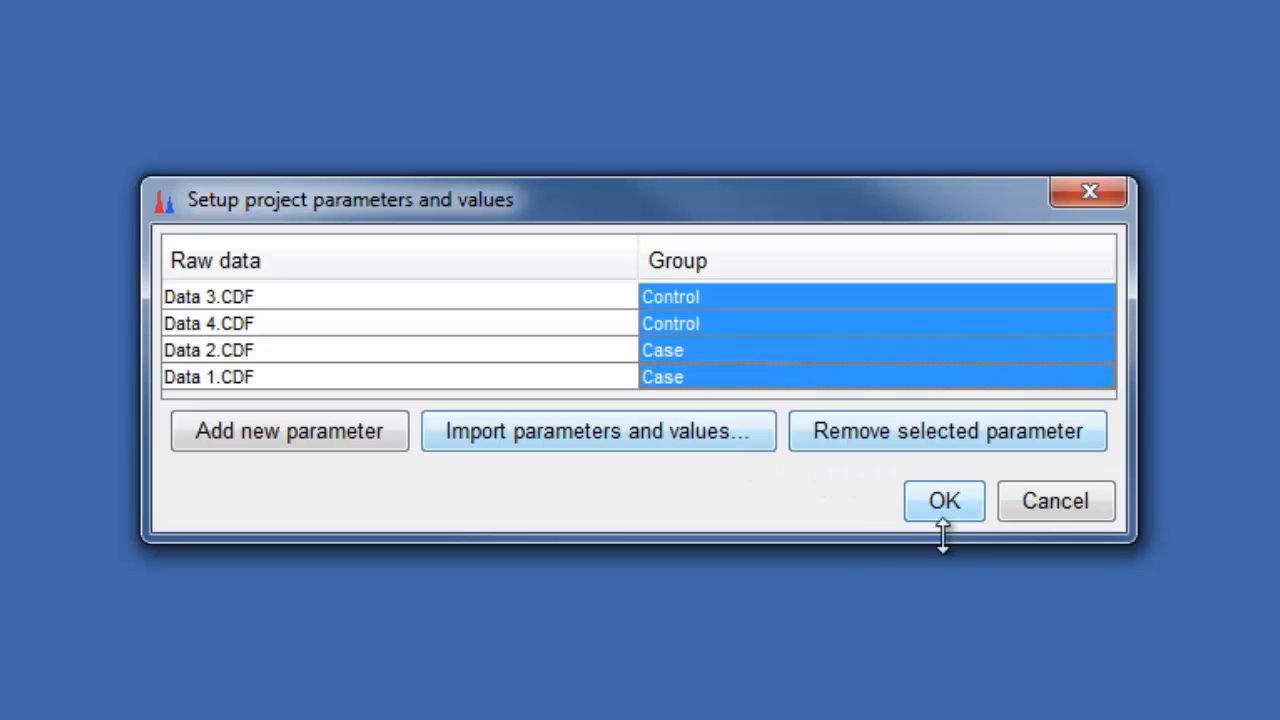
pyautogui.click(944, 501)
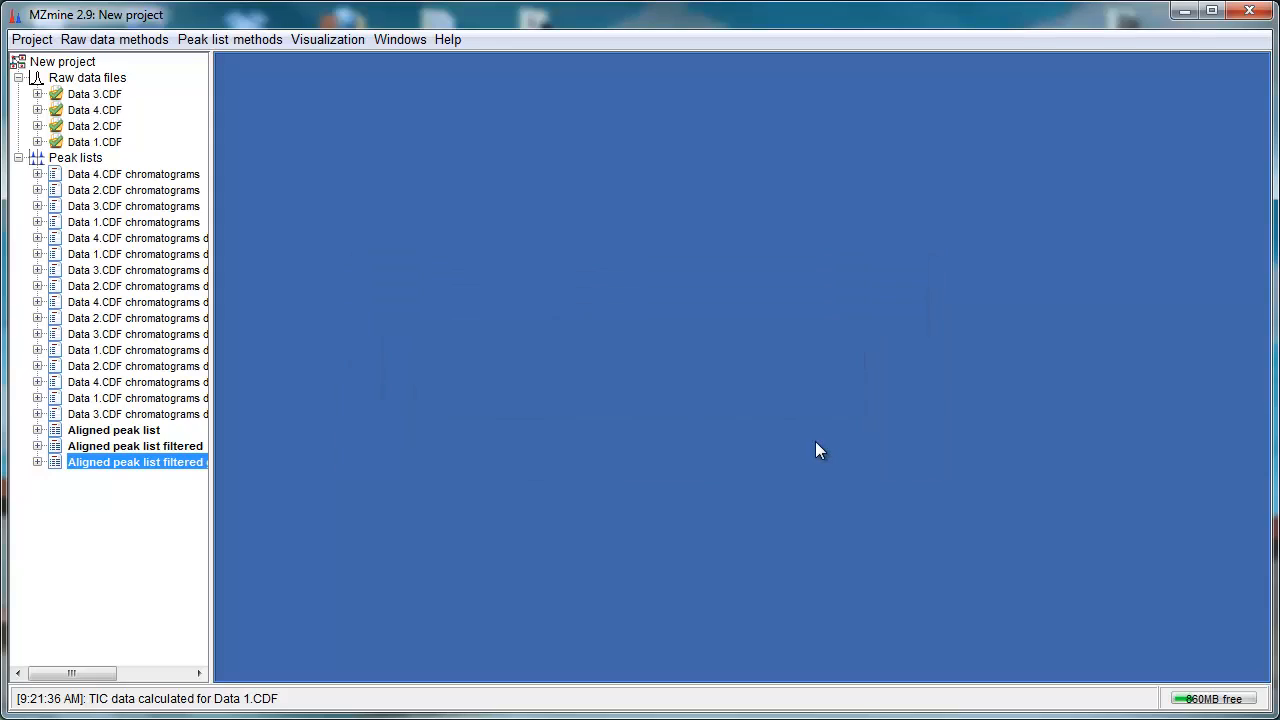
# Step: Run principal component analysis on all data files and peak list rows, coloured by parameter Group, then close the plot
pyautogui.click(252, 42)
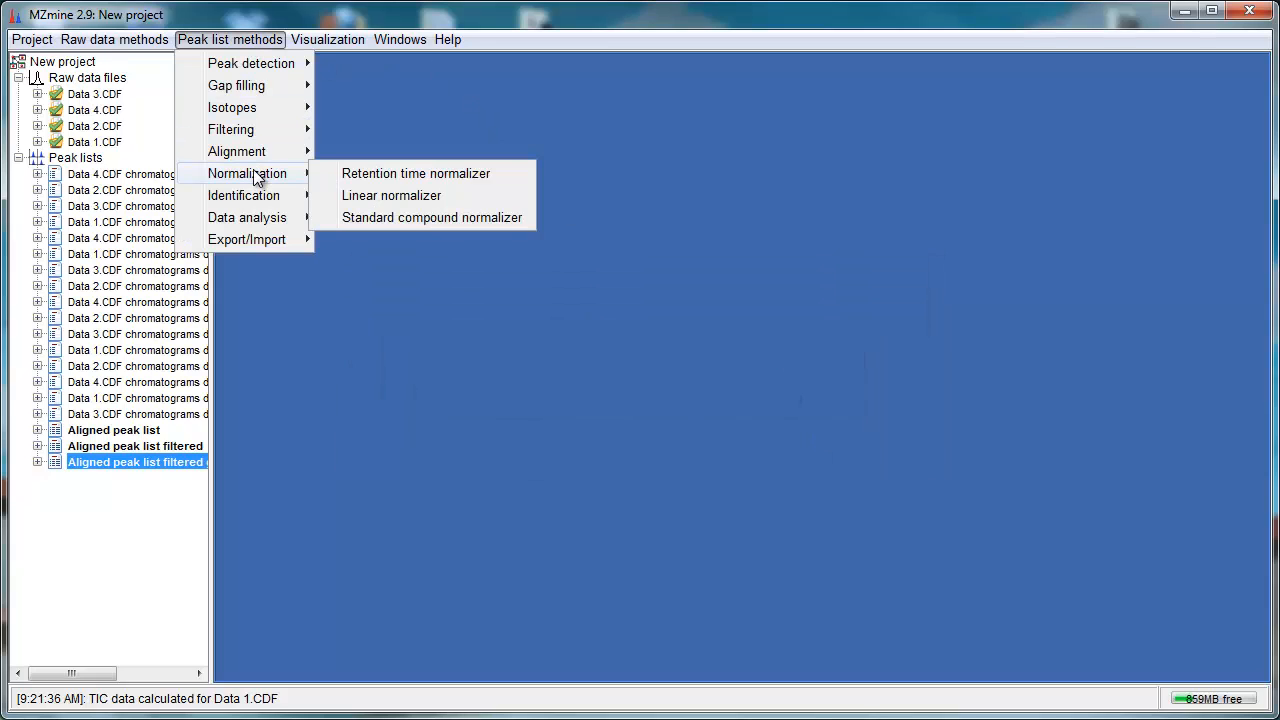
pyautogui.moveTo(257, 217)
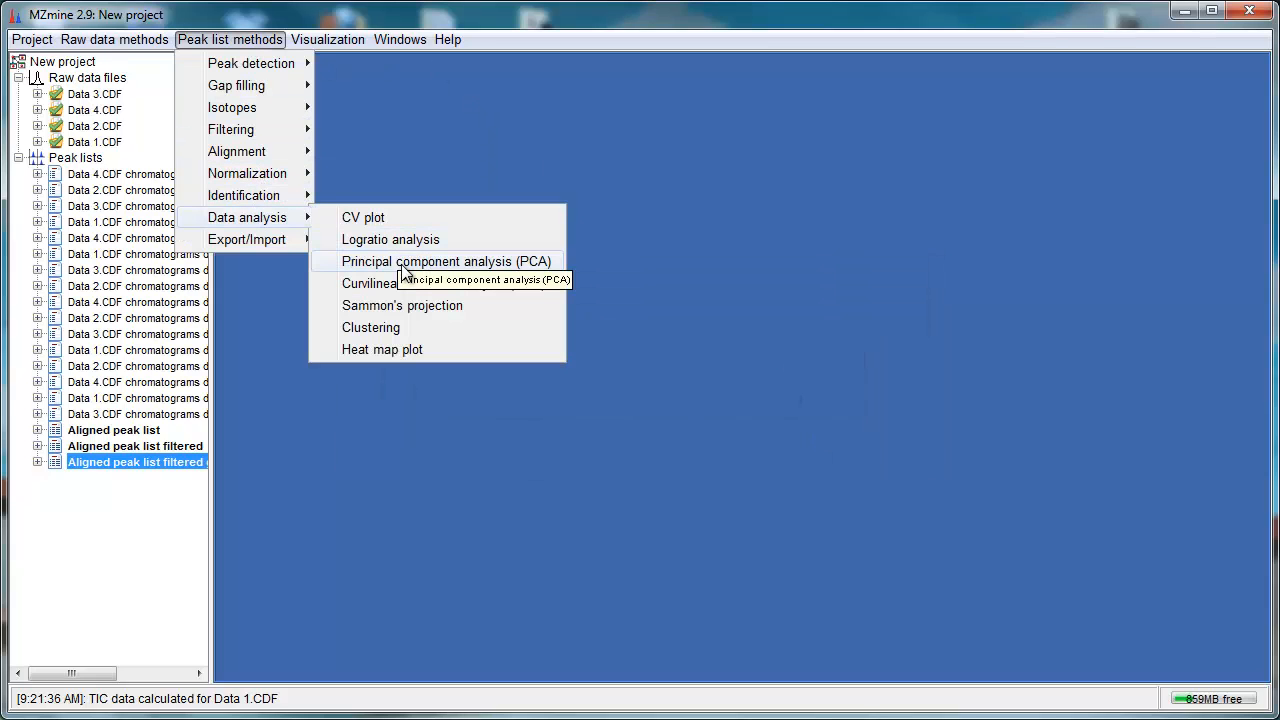
pyautogui.click(417, 261)
pyautogui.click(597, 172)
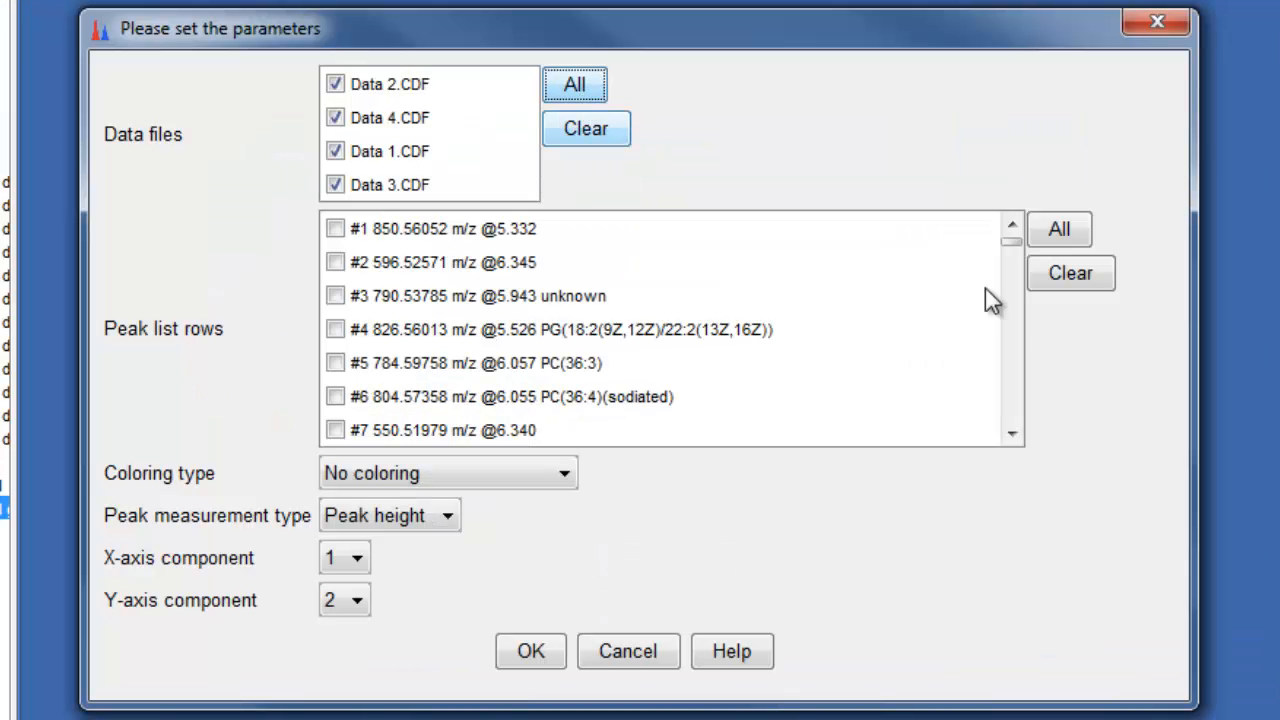
pyautogui.click(1053, 236)
pyautogui.click(566, 473)
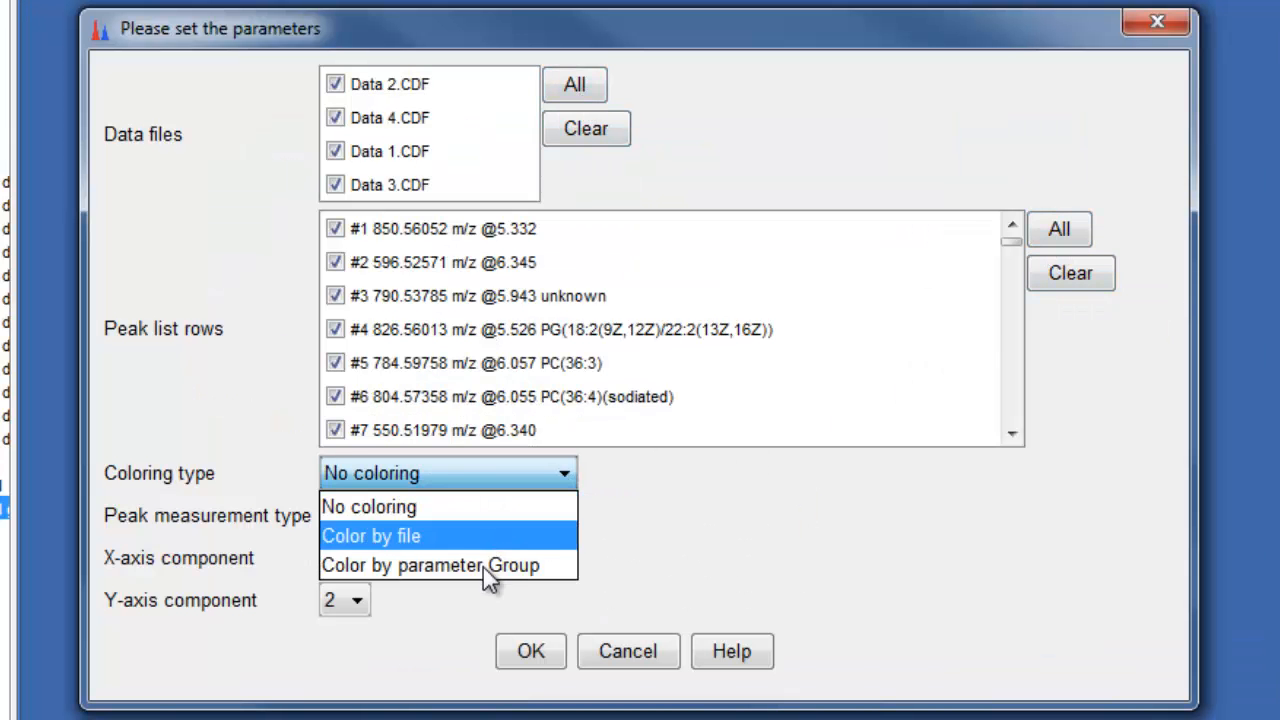
pyautogui.click(483, 572)
pyautogui.click(530, 653)
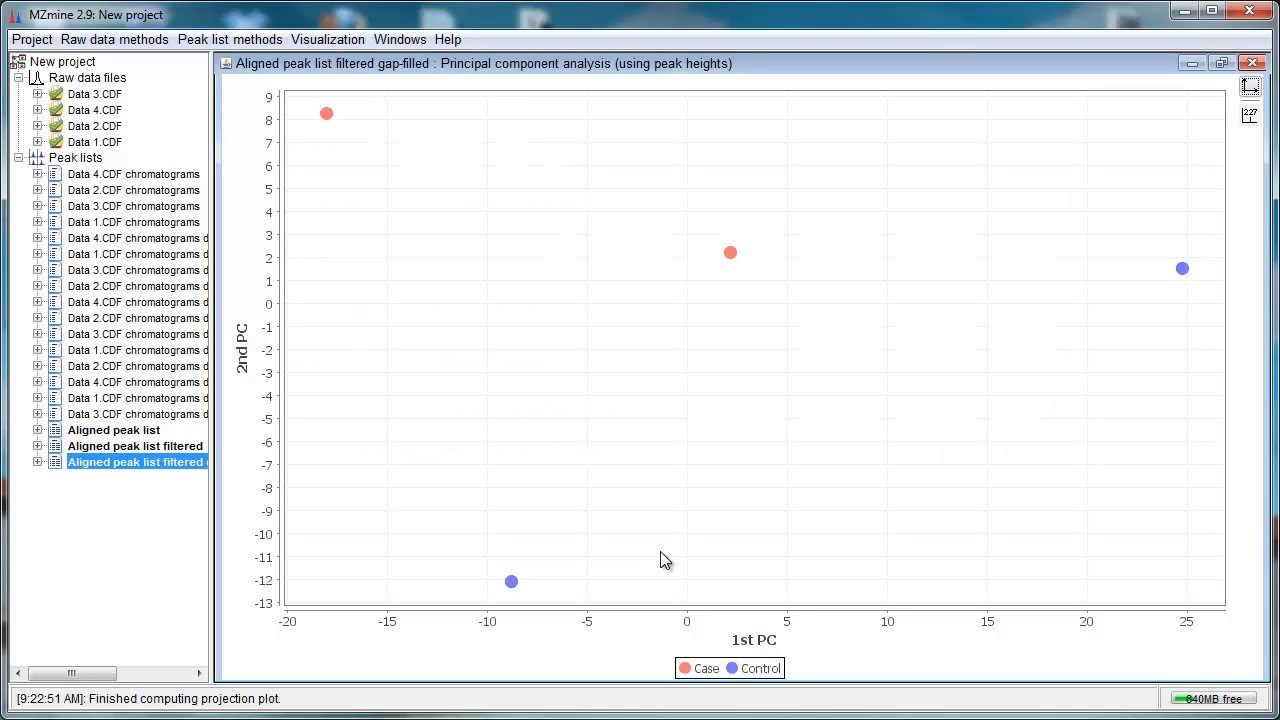
pyautogui.click(1253, 65)
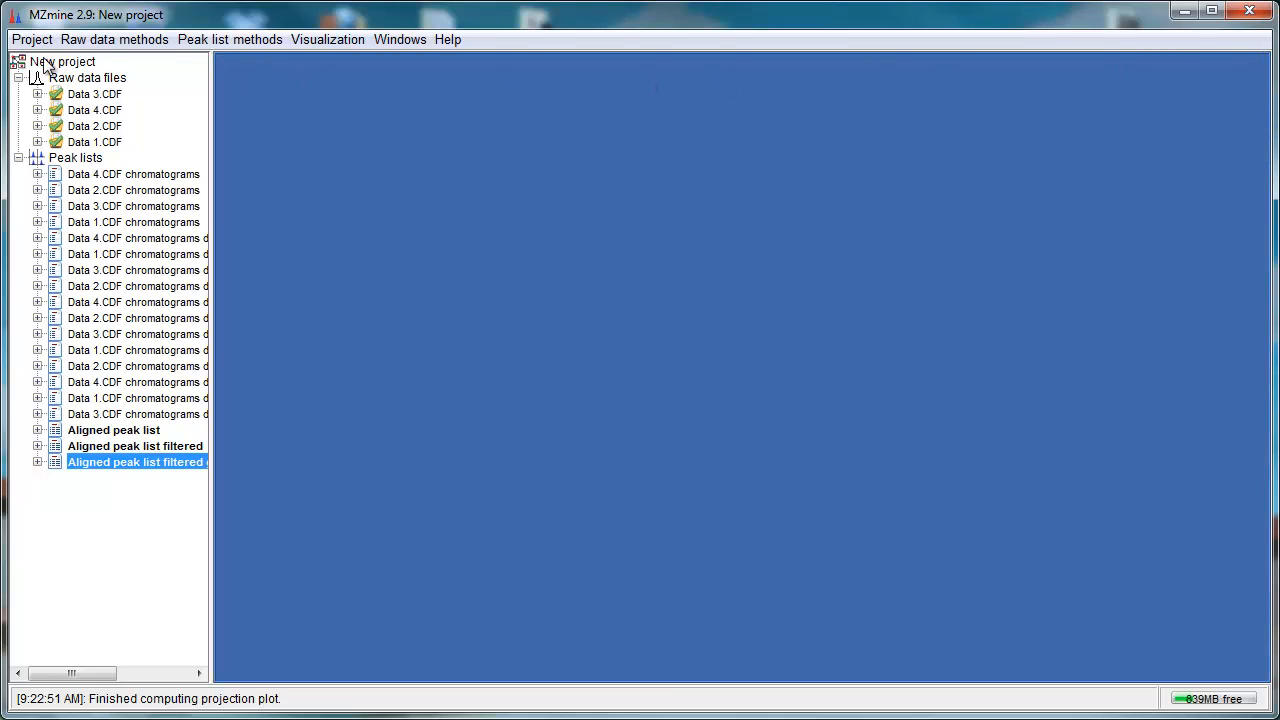
# Step: Run the Clustering analysis on the gap-filled aligned peak list
pyautogui.click(216, 42)
pyautogui.moveTo(286, 217)
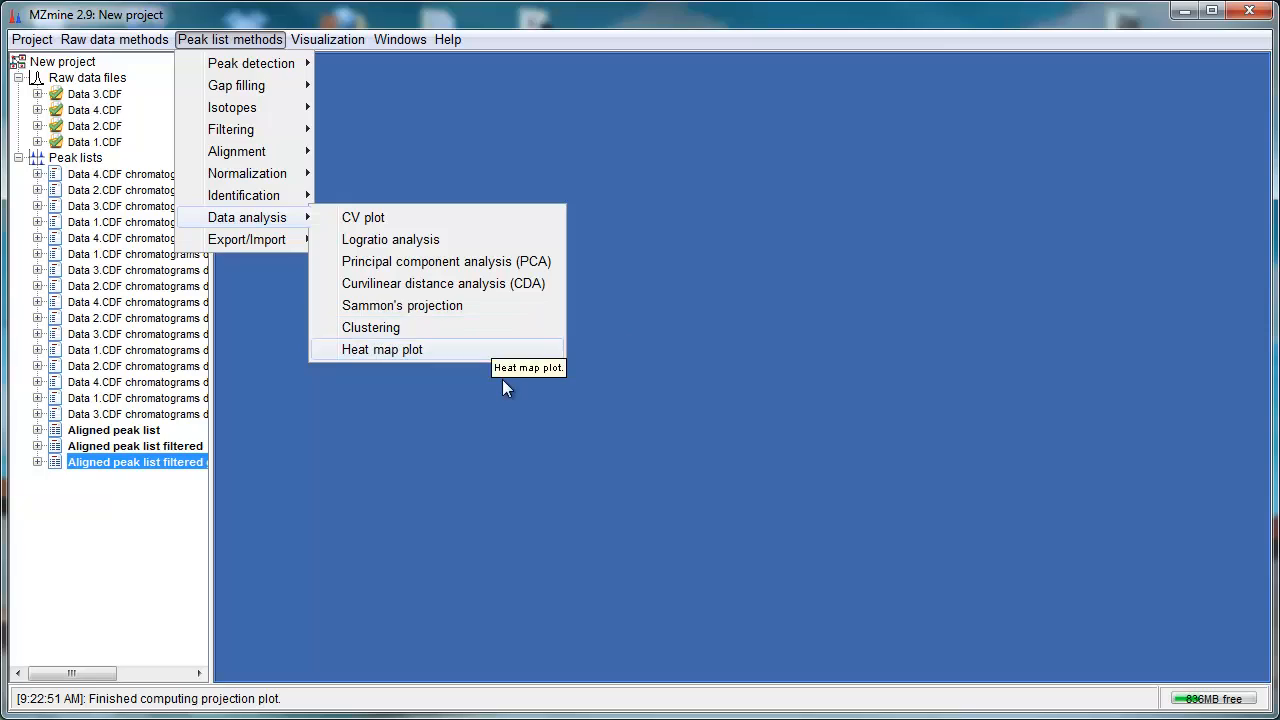
pyautogui.click(380, 328)
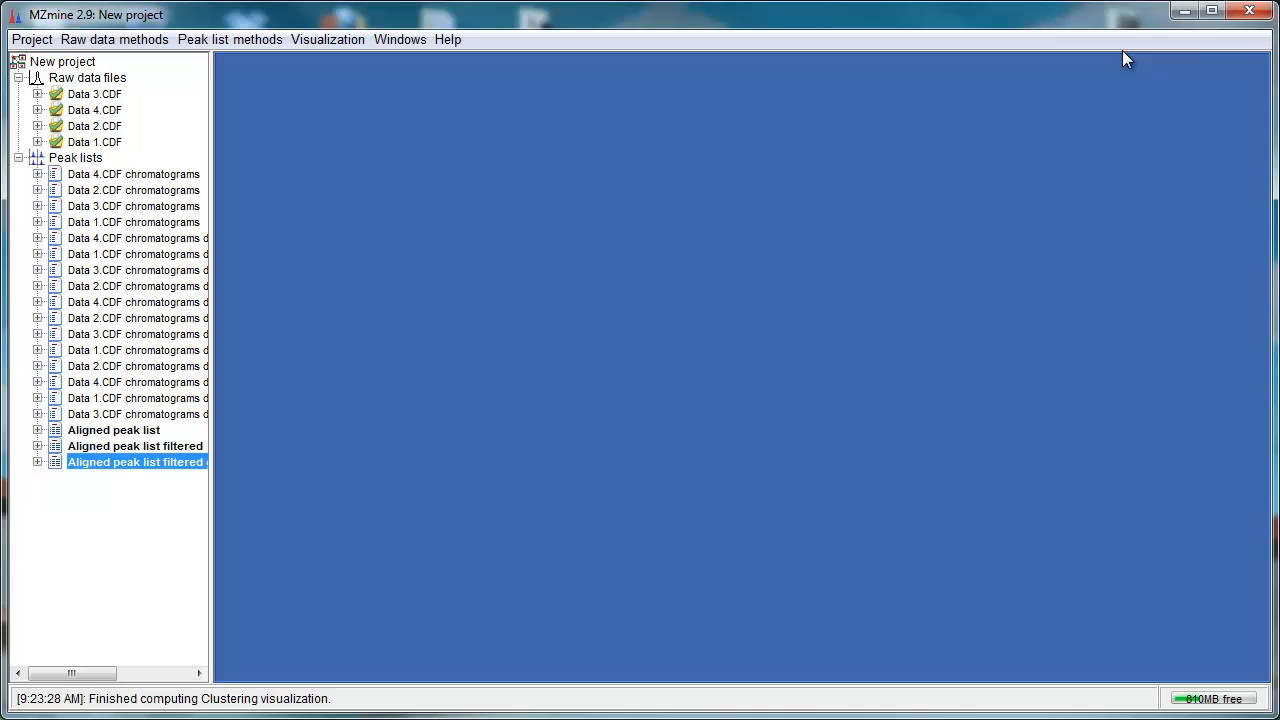
pyautogui.click(280, 46)
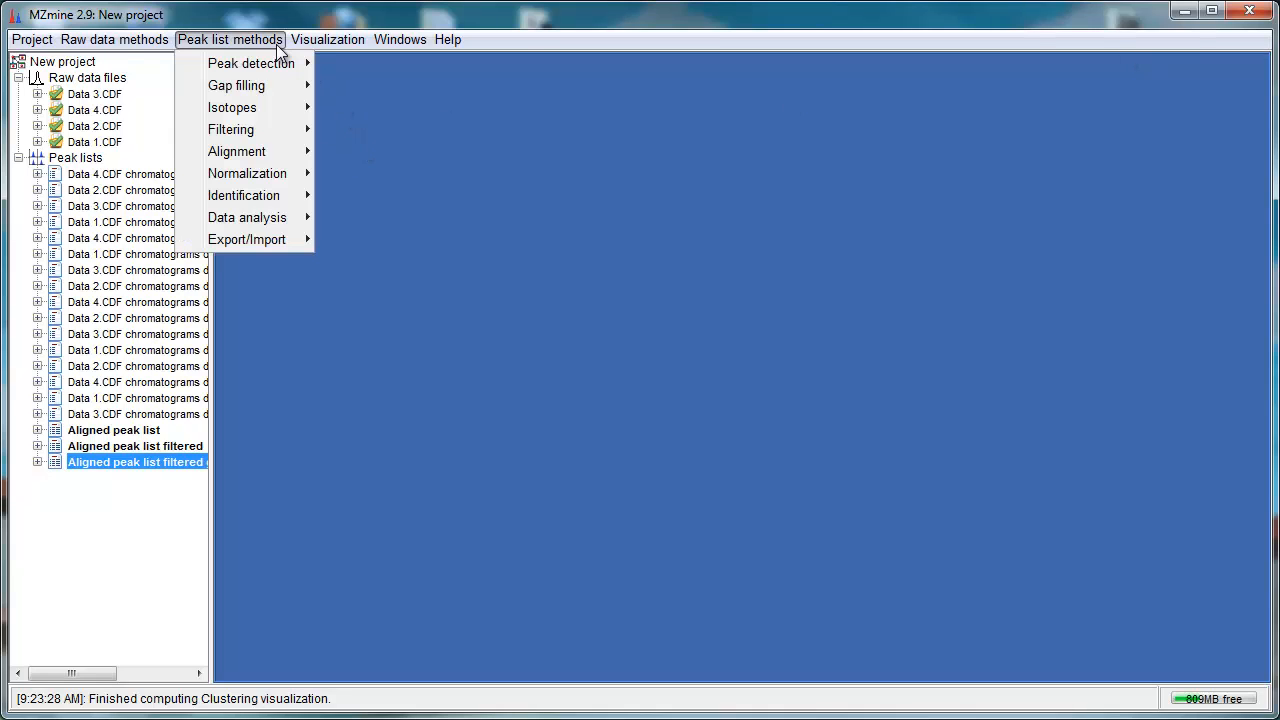
pyautogui.moveTo(284, 178)
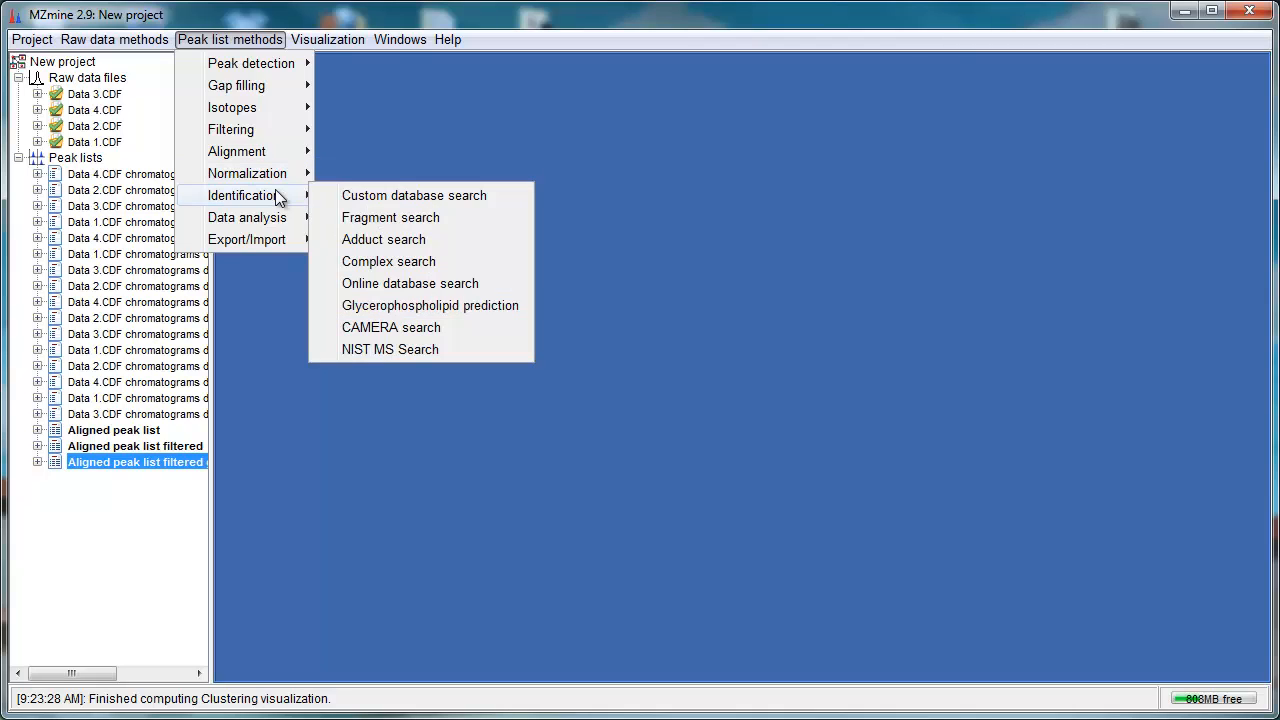
pyautogui.moveTo(336, 44)
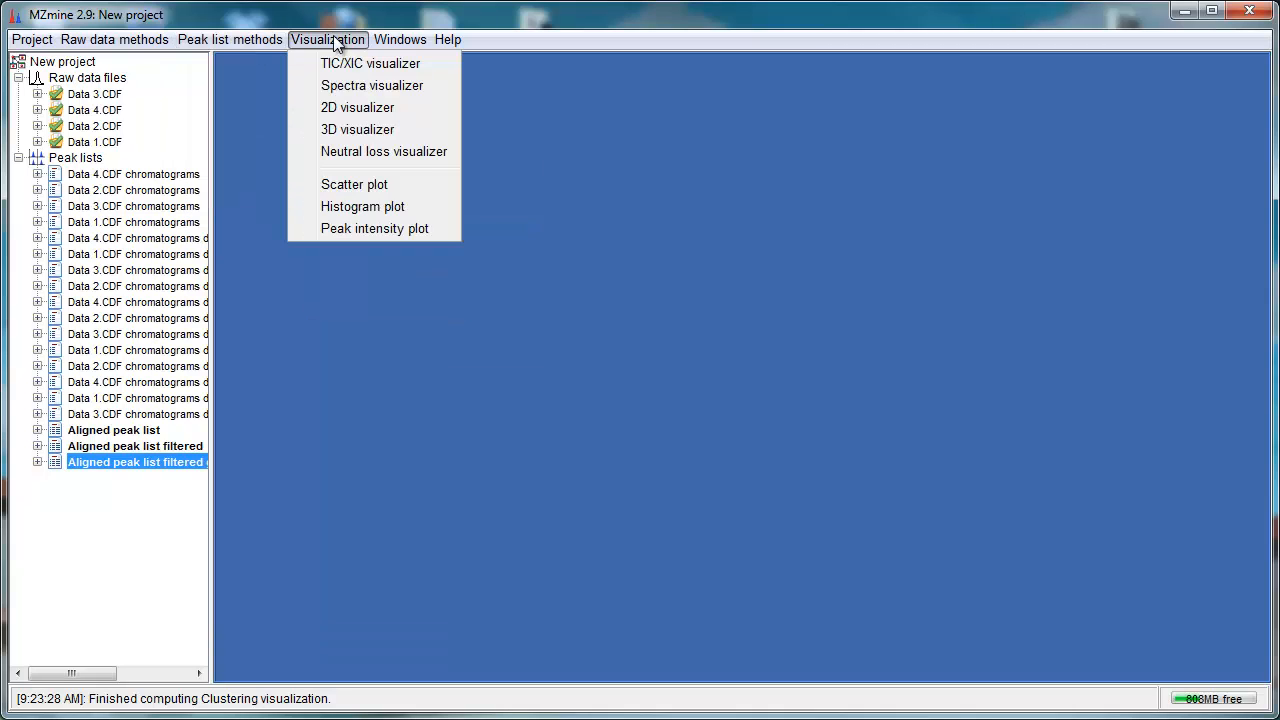
pyautogui.click(310, 136)
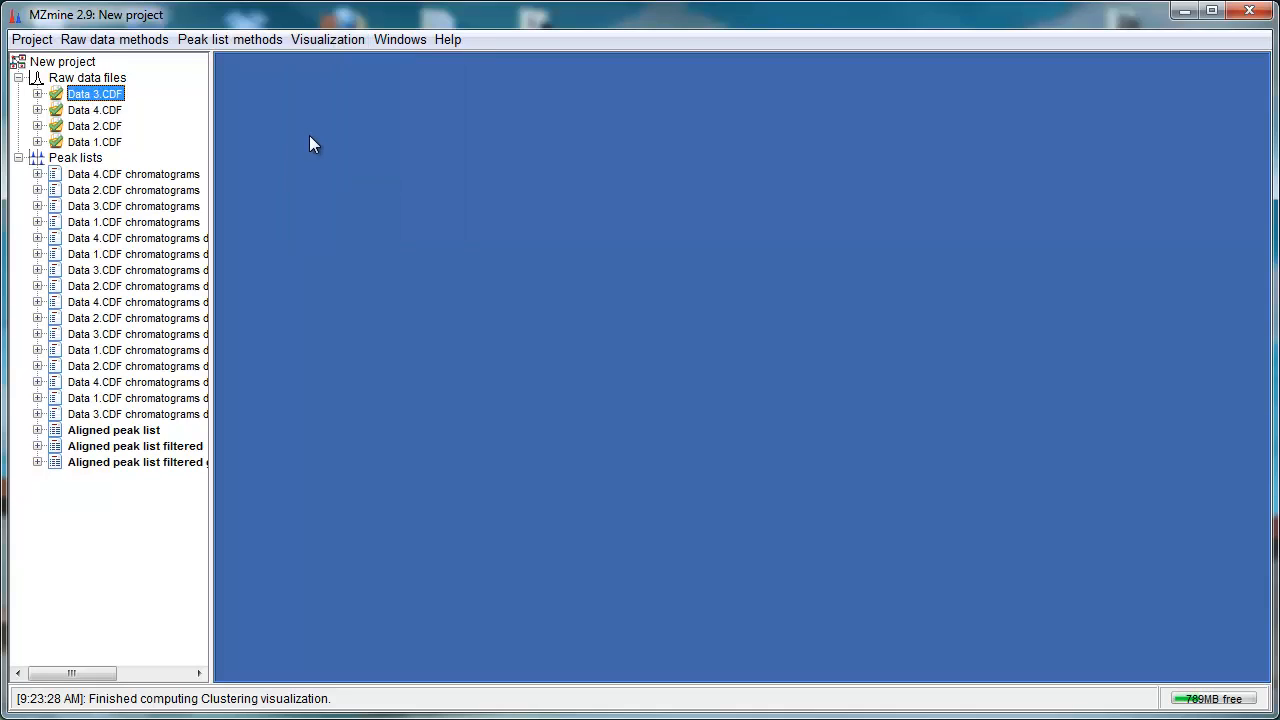
# Step: Select all four raw data files and run the batch queue with a Same RT and m/z range gap filler added, suffix gap-filled
pyautogui.keyDown('shift'); pyautogui.click(97, 143); pyautogui.keyUp('shift')
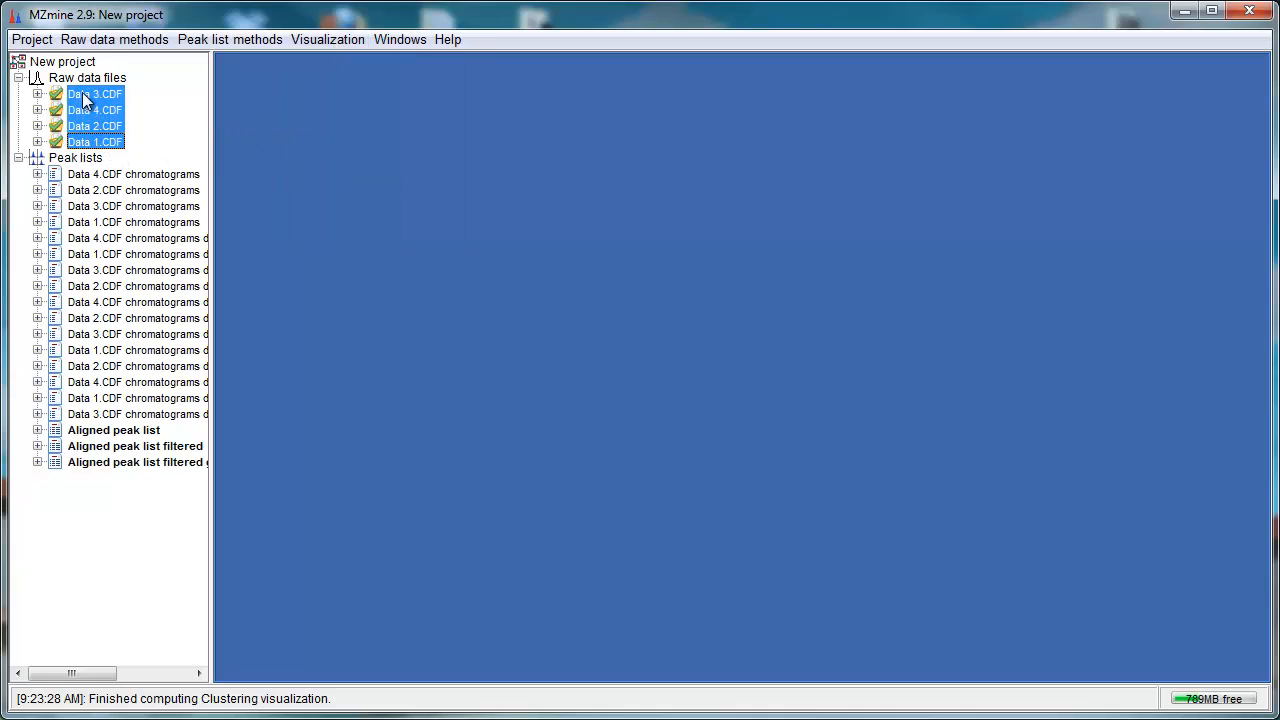
pyautogui.click(31, 40)
pyautogui.click(120, 160)
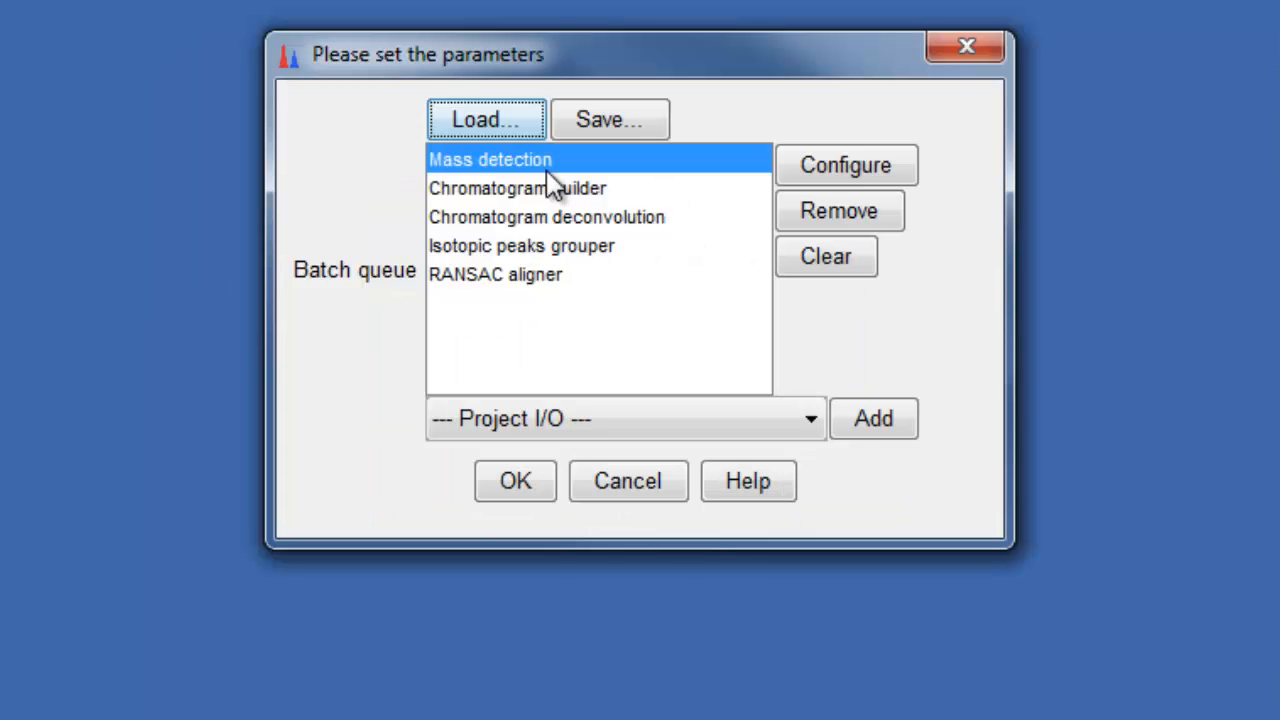
pyautogui.click(625, 418)
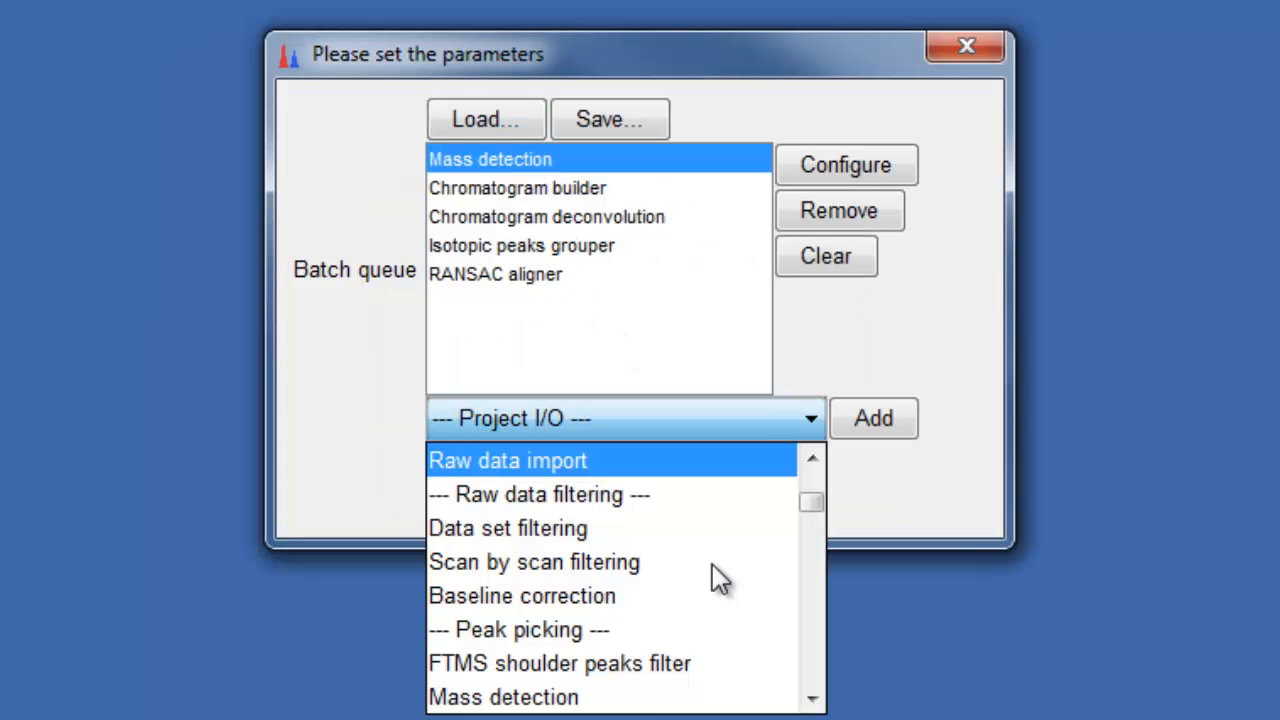
pyautogui.scroll(-2, 714, 572)
pyautogui.scroll(-1, 712, 580)
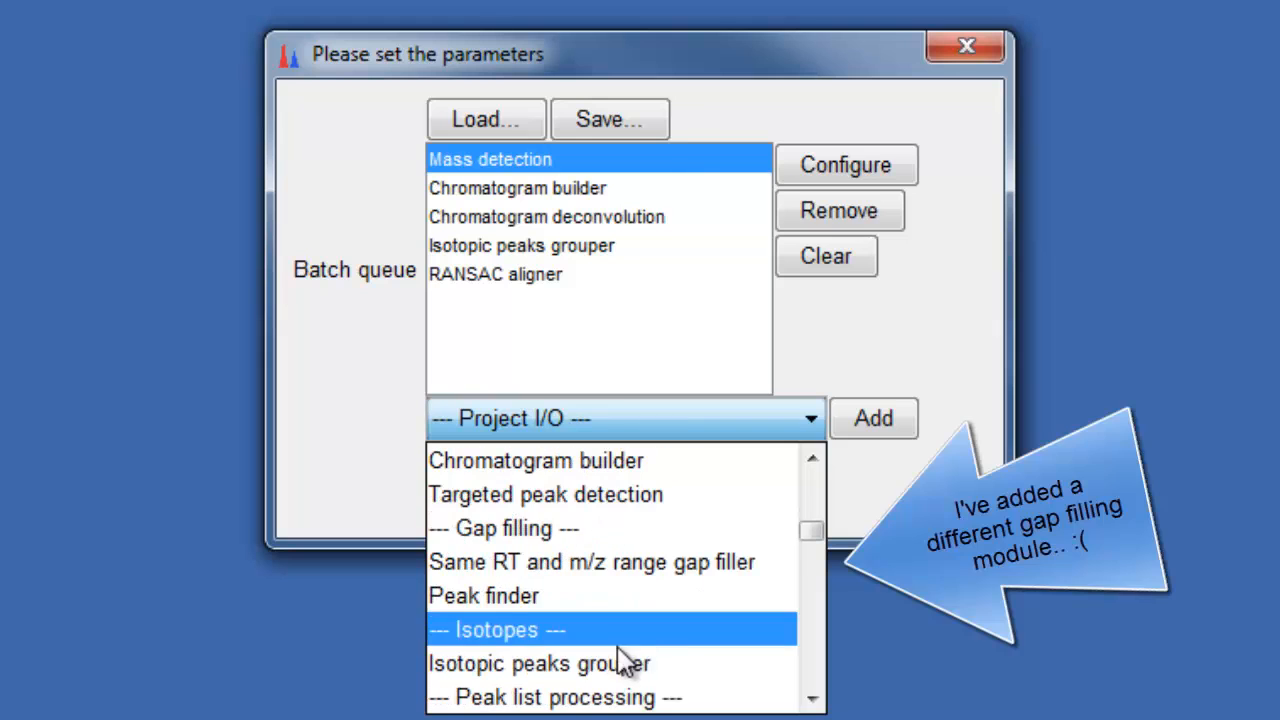
pyautogui.click(543, 566)
pyautogui.click(866, 425)
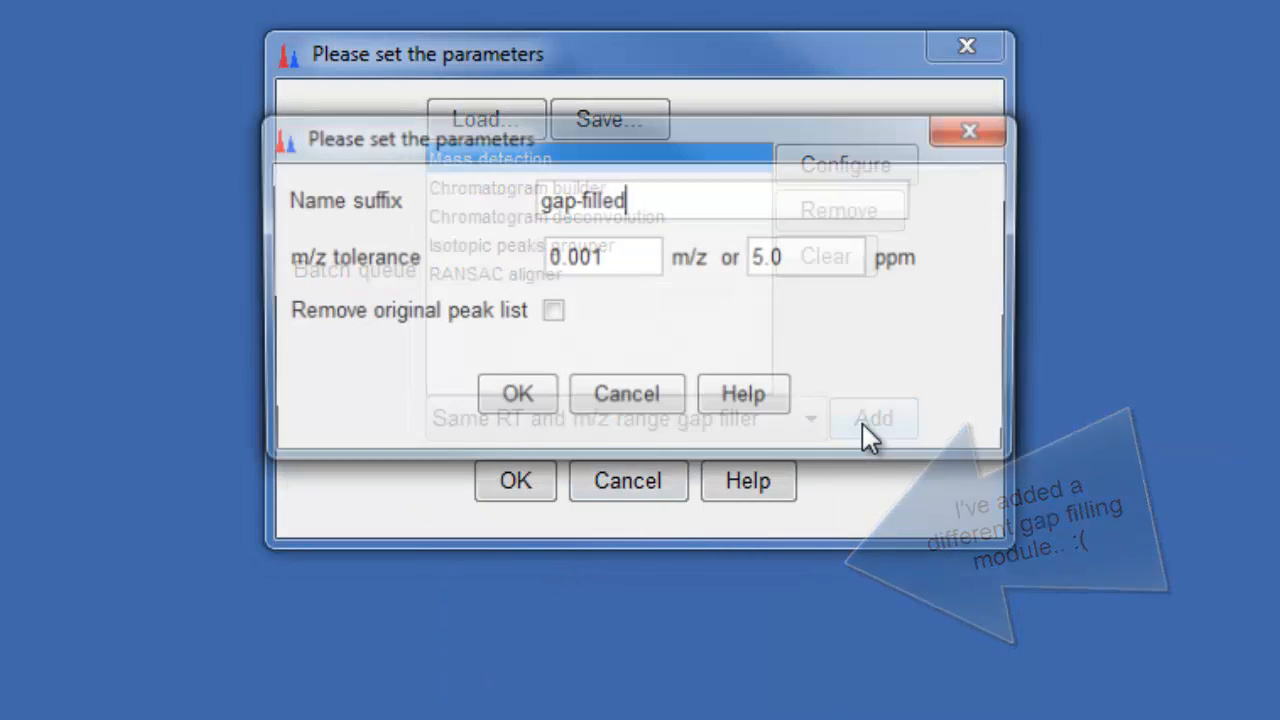
pyautogui.click(503, 405)
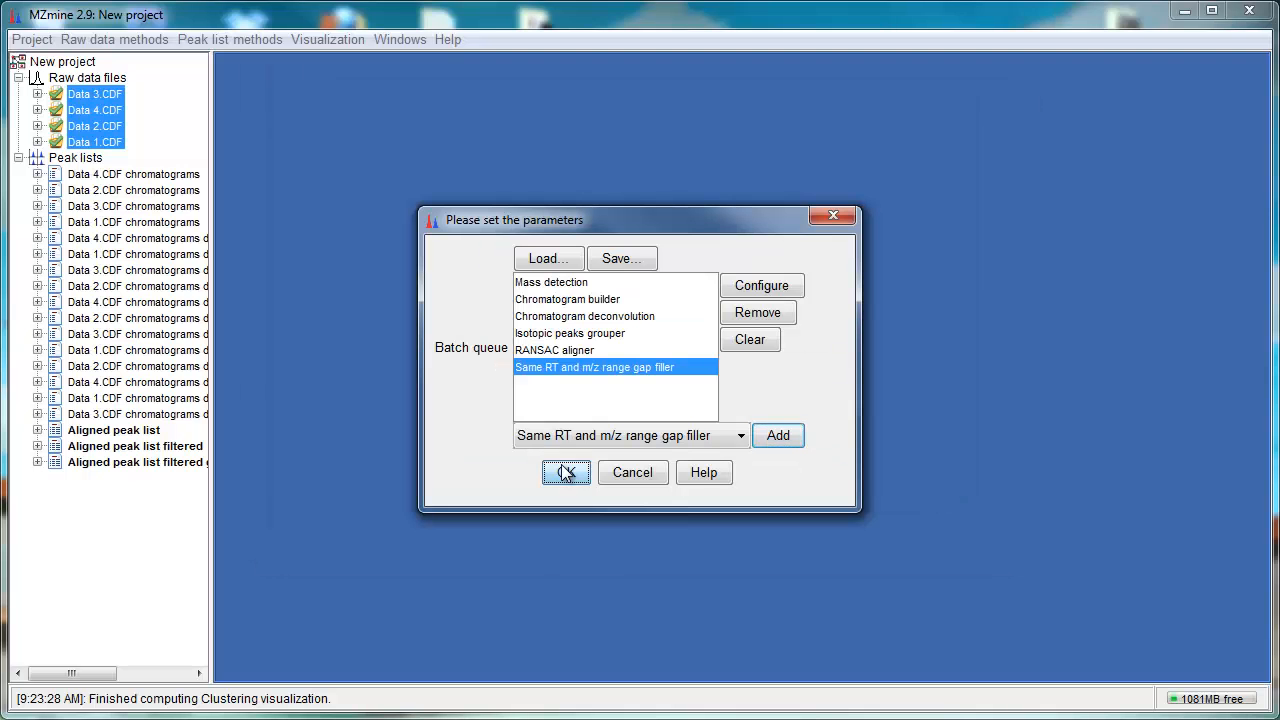
pyautogui.click(515, 481)
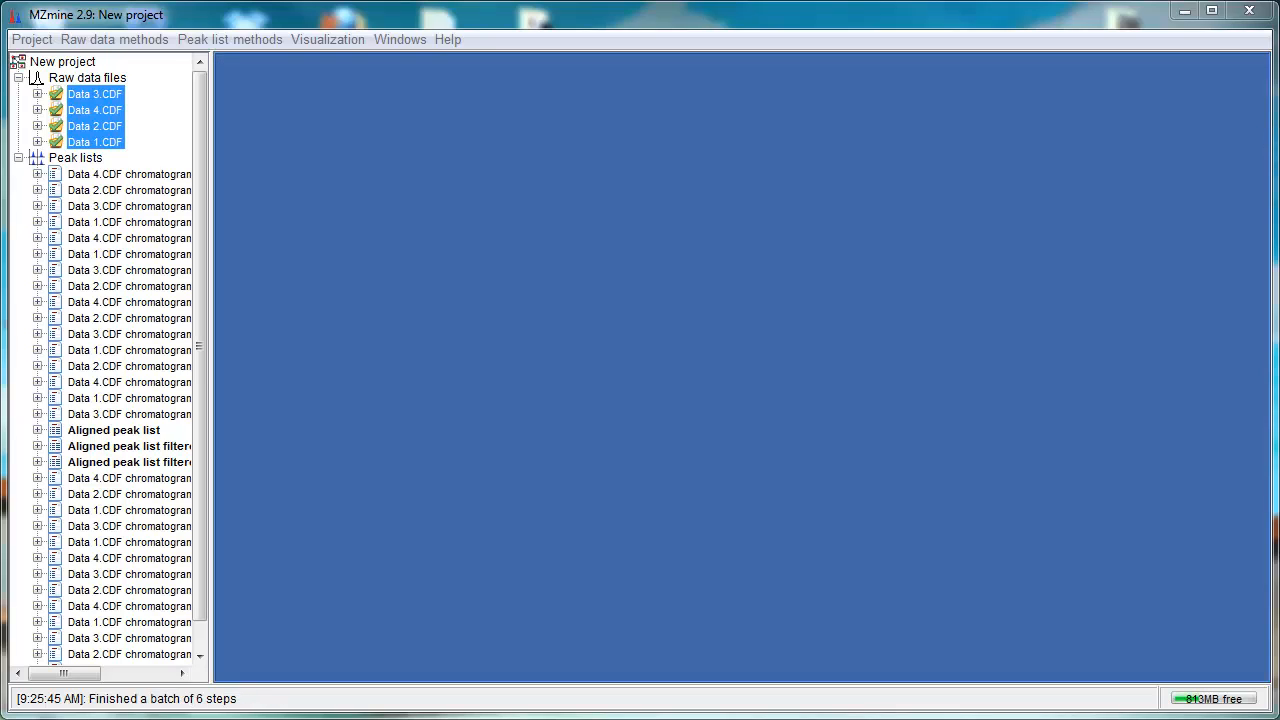
# Step: Open the Aligned peak list gap-filled table to inspect it, then close it
pyautogui.scroll(-1, 158, 655)
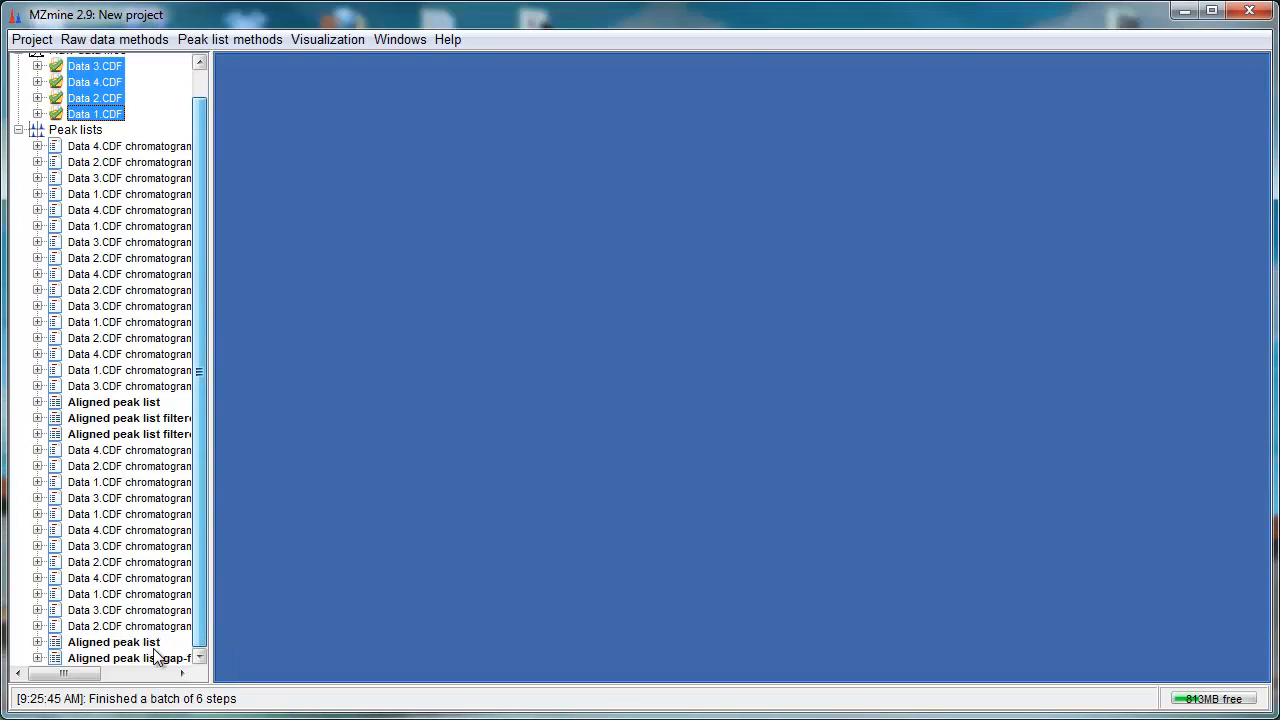
pyautogui.doubleClick(152, 659)
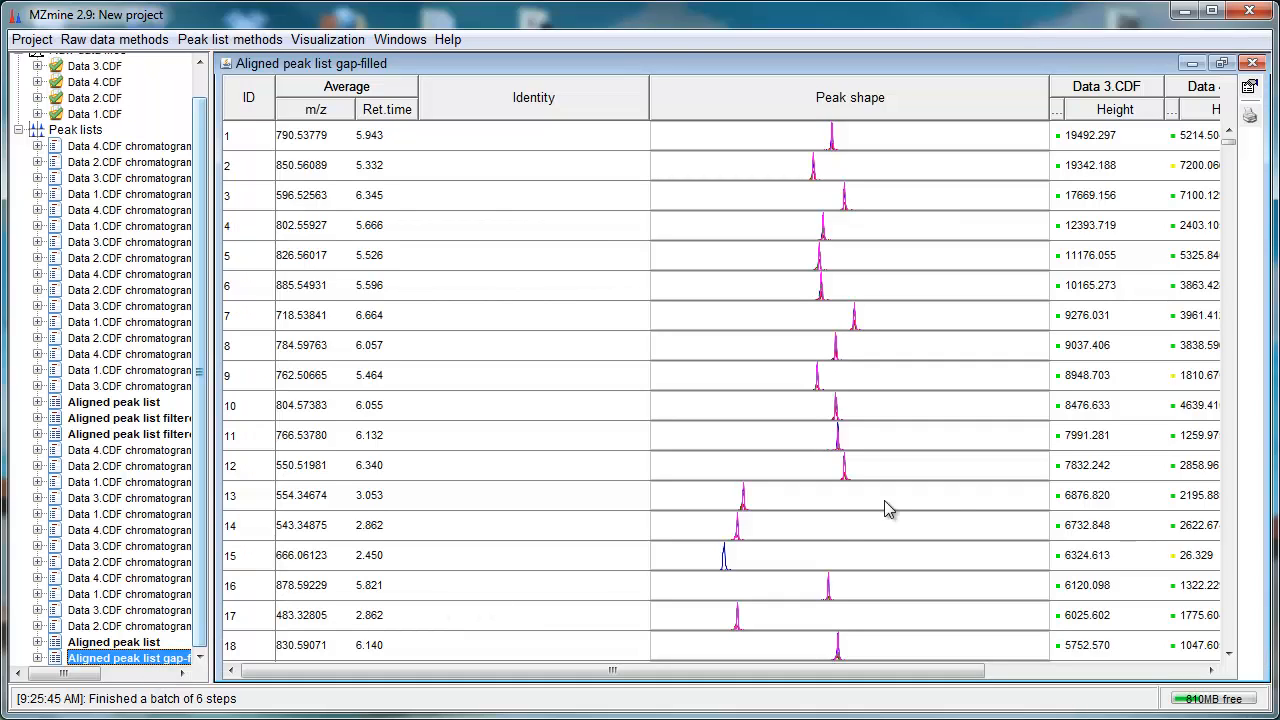
pyautogui.click(1252, 63)
# Step: Export the gap-filled aligned peak list to result.csv, adding identification method and name to the identity elements
pyautogui.click(230, 39)
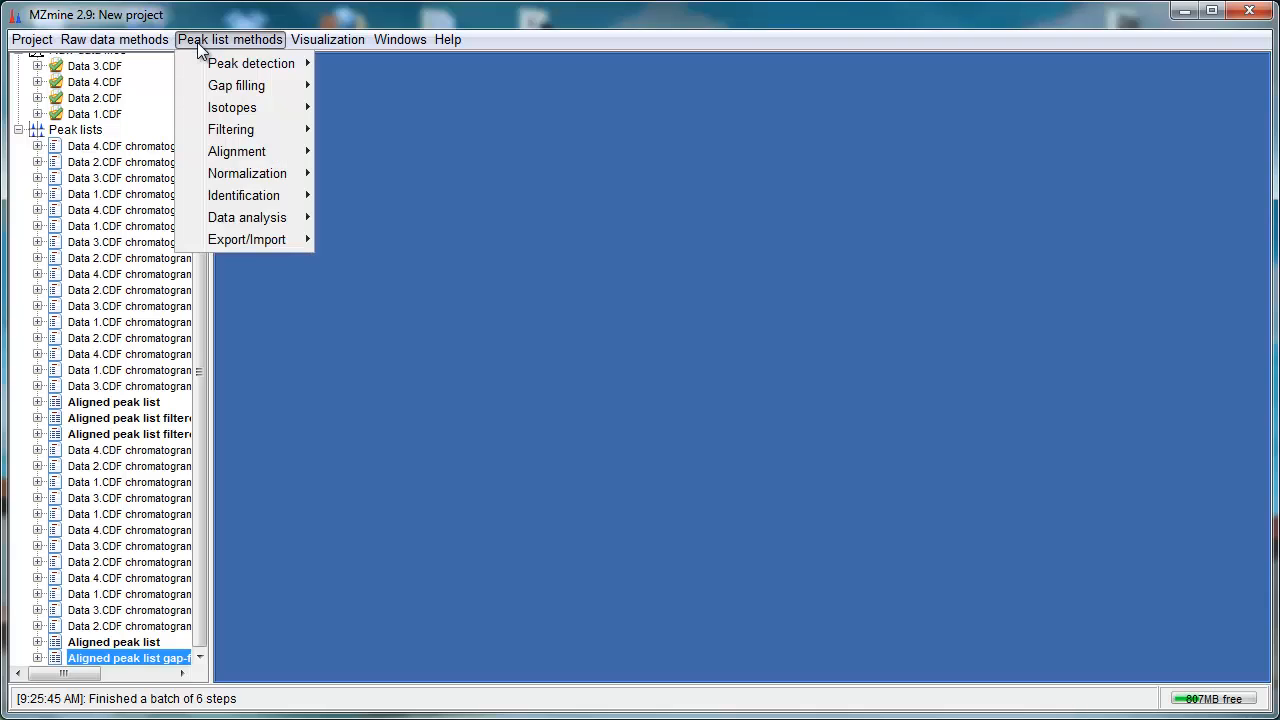
pyautogui.moveTo(251, 242)
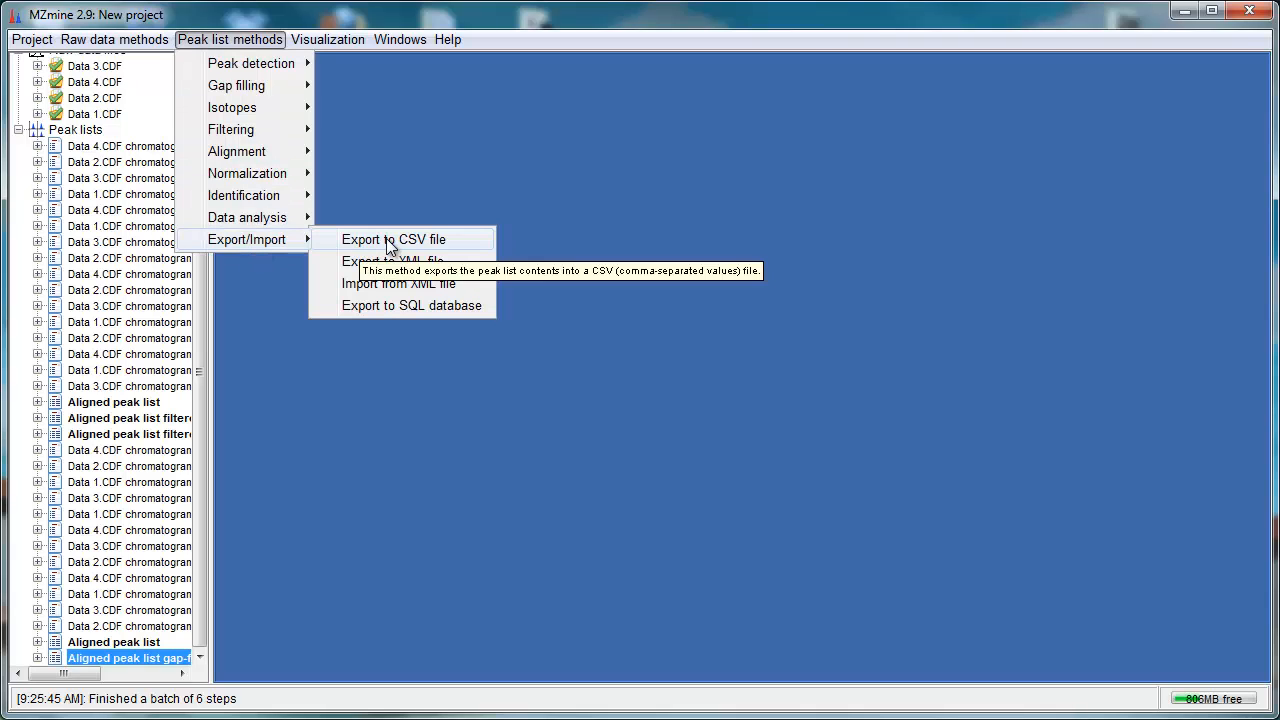
pyautogui.click(447, 241)
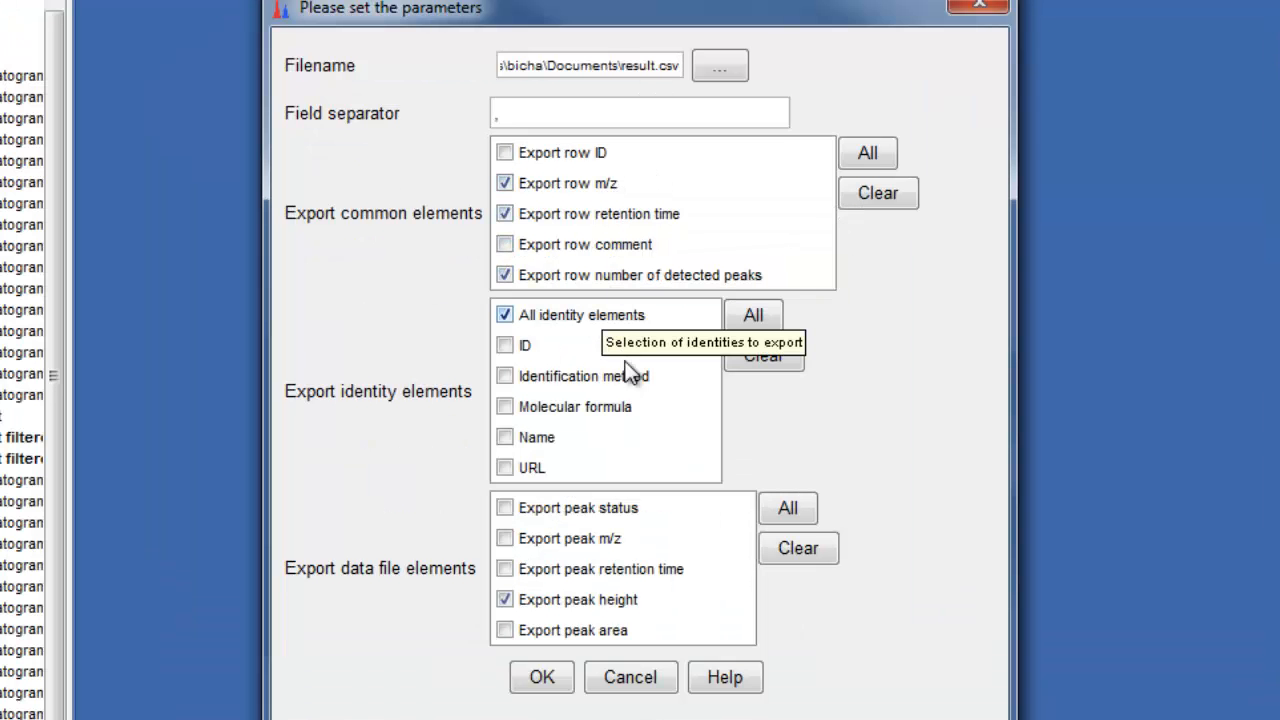
pyautogui.click(505, 376)
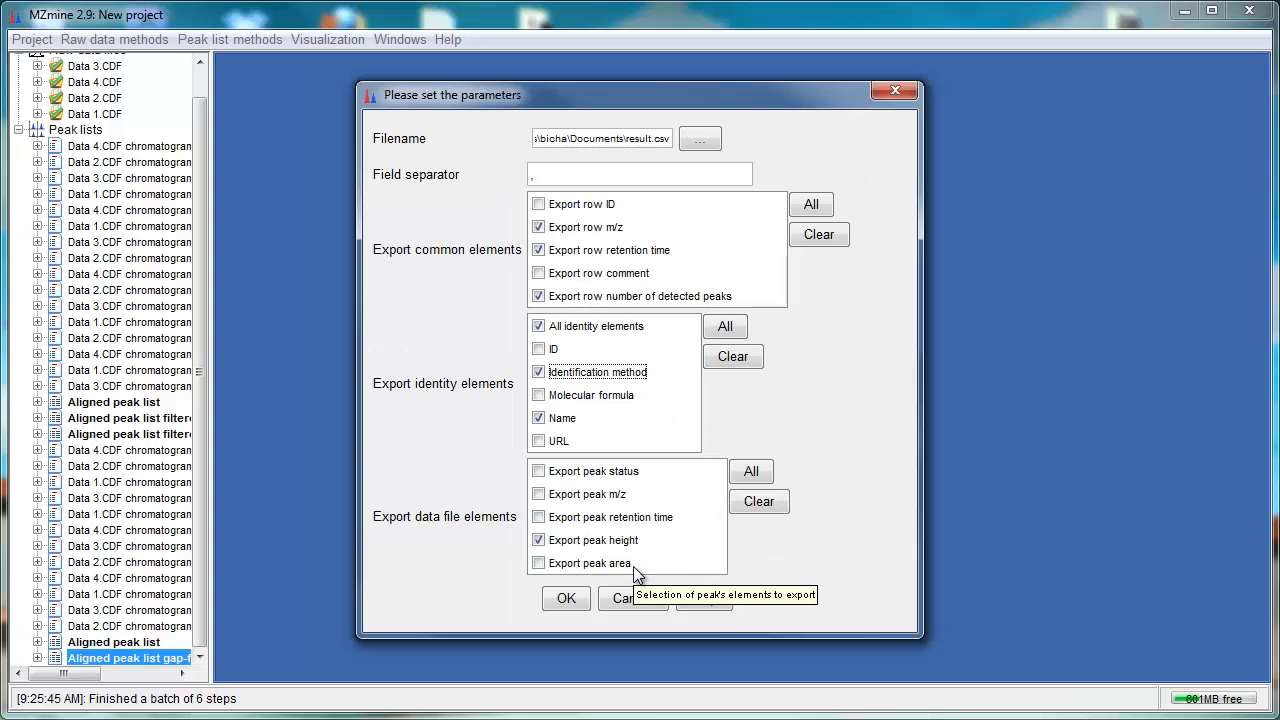
pyautogui.click(575, 598)
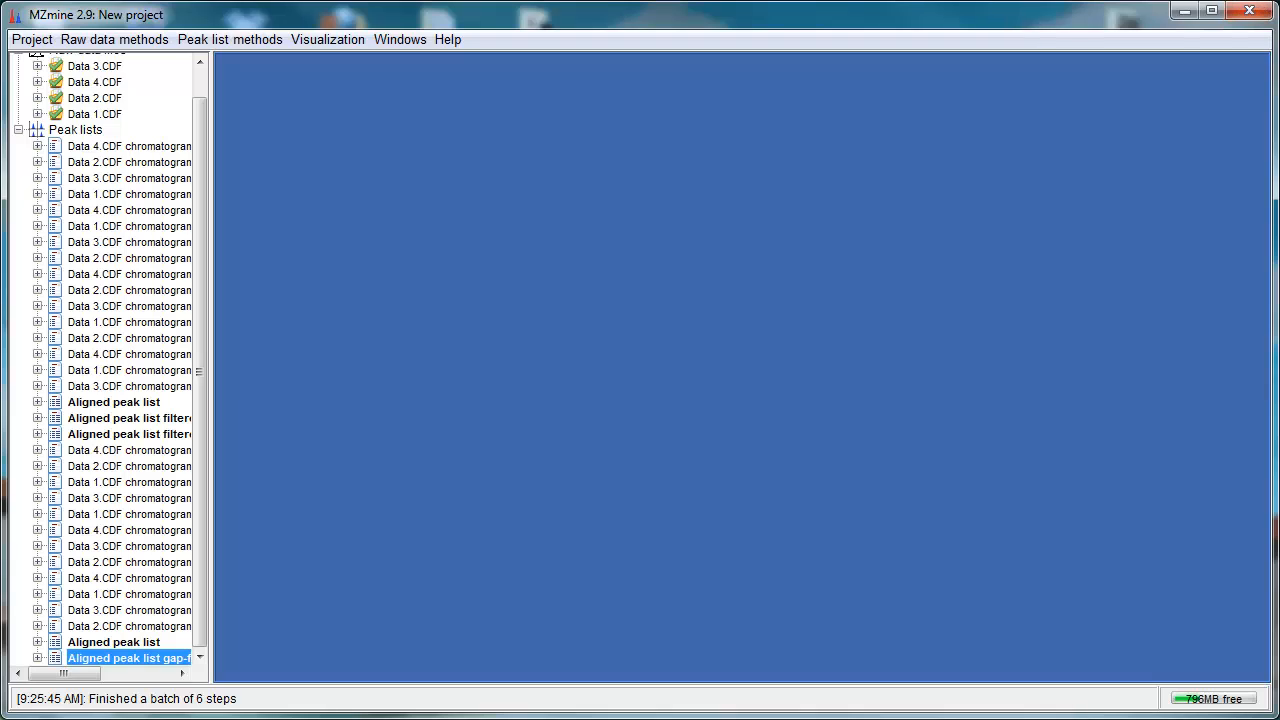
# Step: Save the project as example.mzmine in Mis documentos
pyautogui.click(40, 40)
pyautogui.click(50, 85)
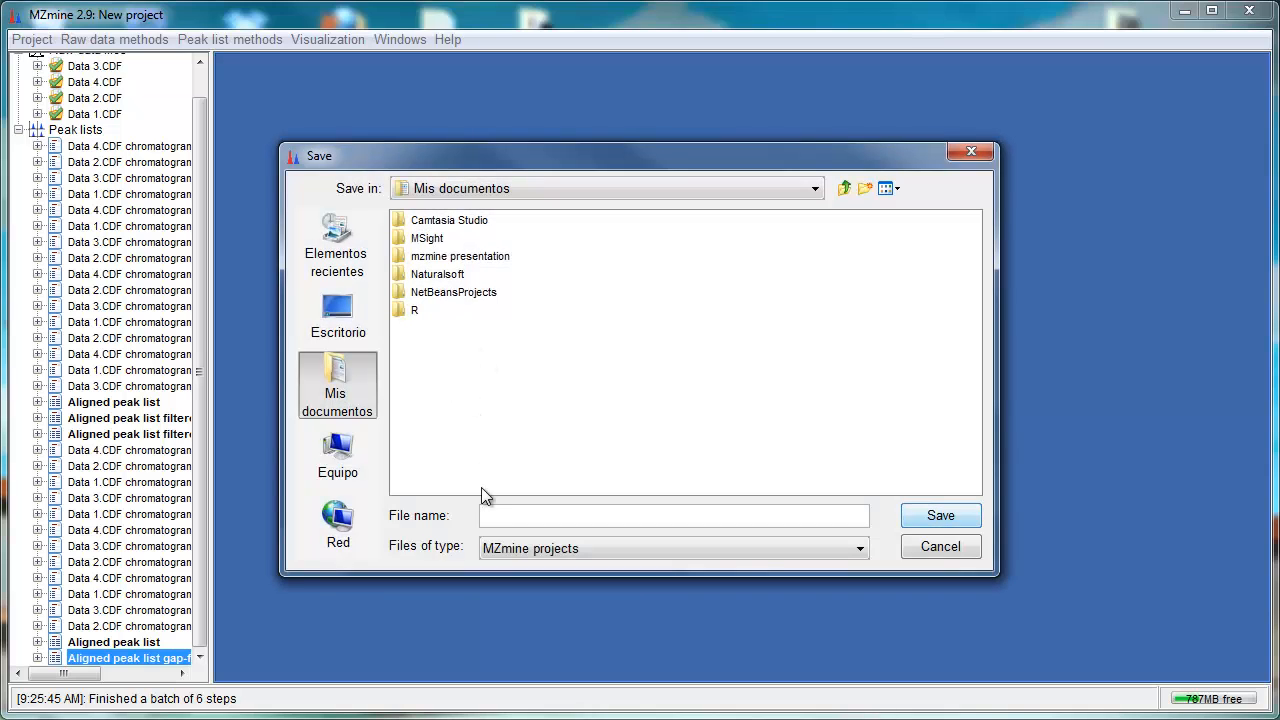
pyautogui.write('example.mzmine')
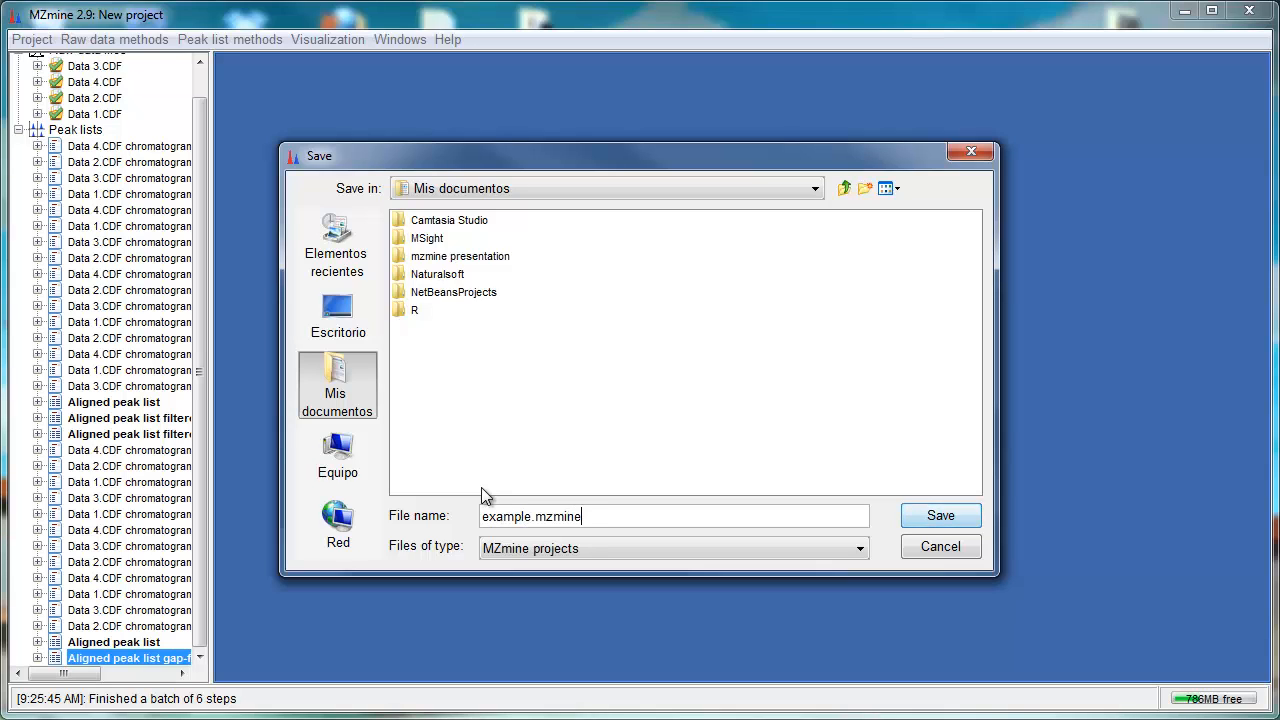